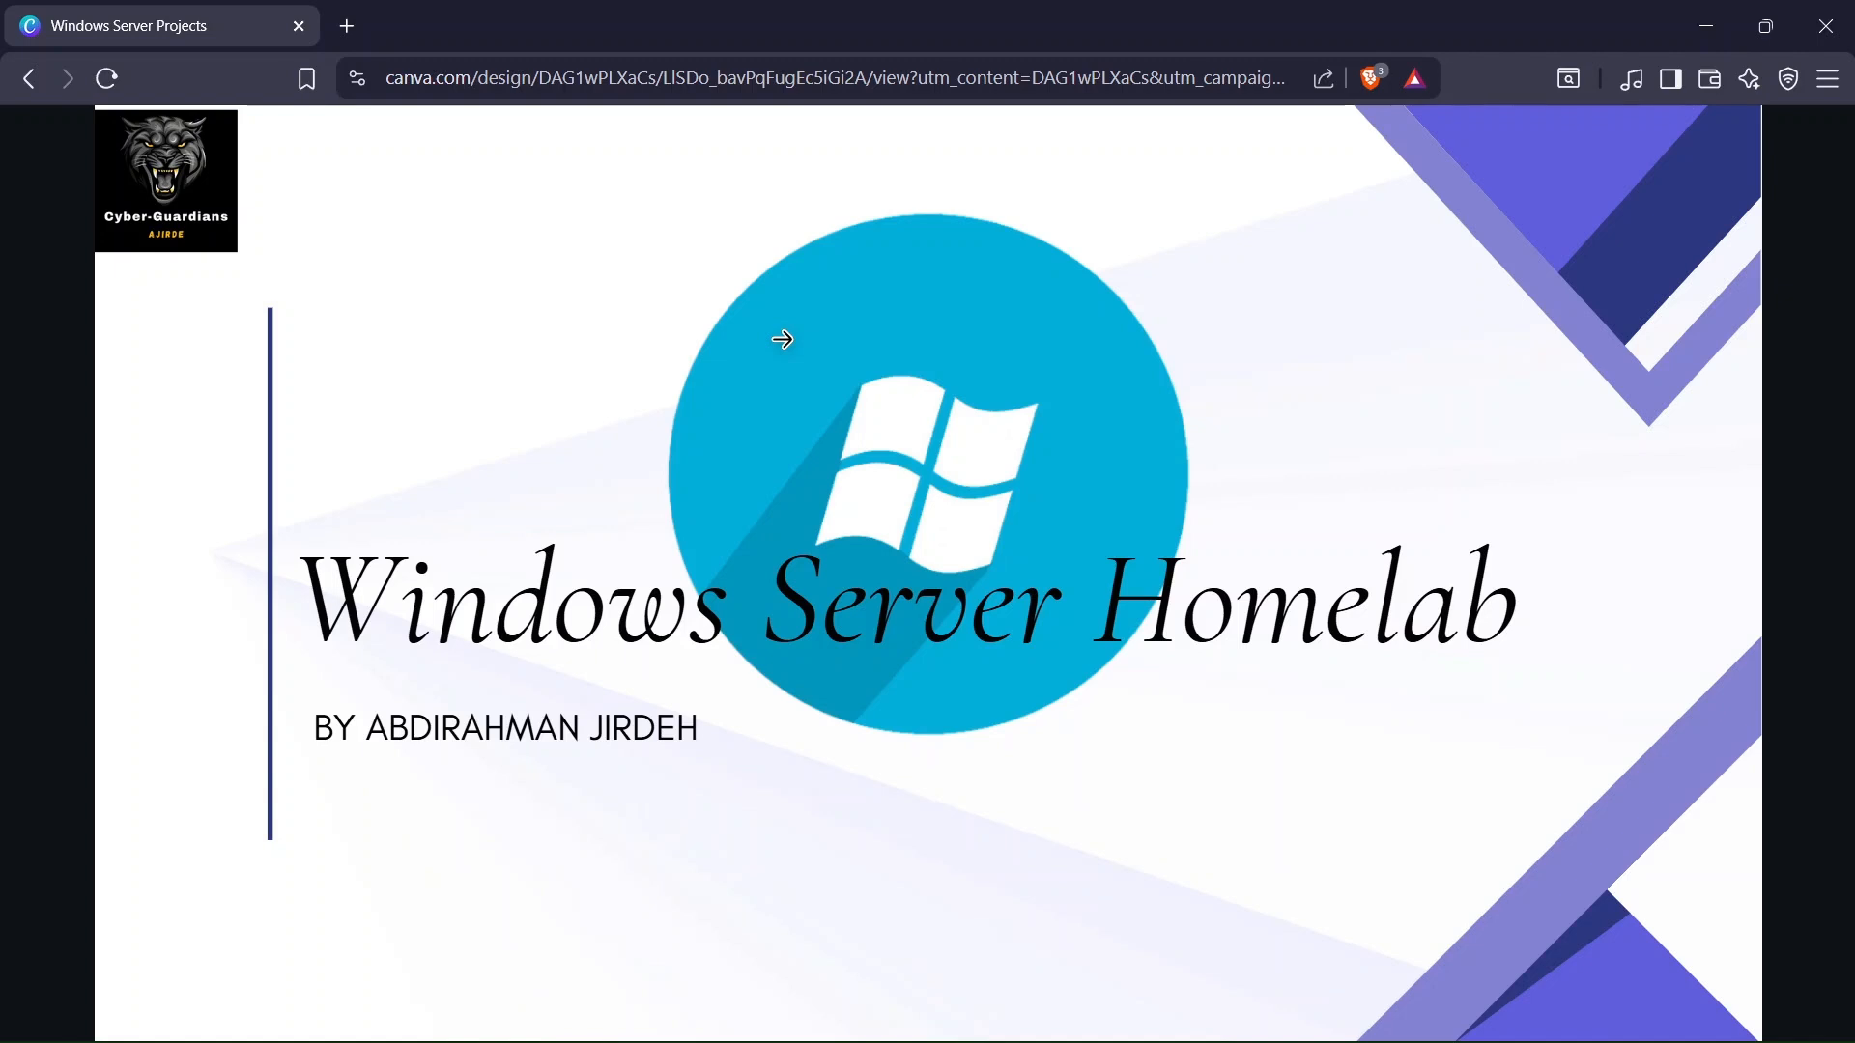
{"action": "left_click", "coordinate": [783, 339]}
{"action": "left_click", "coordinate": [782, 339]}
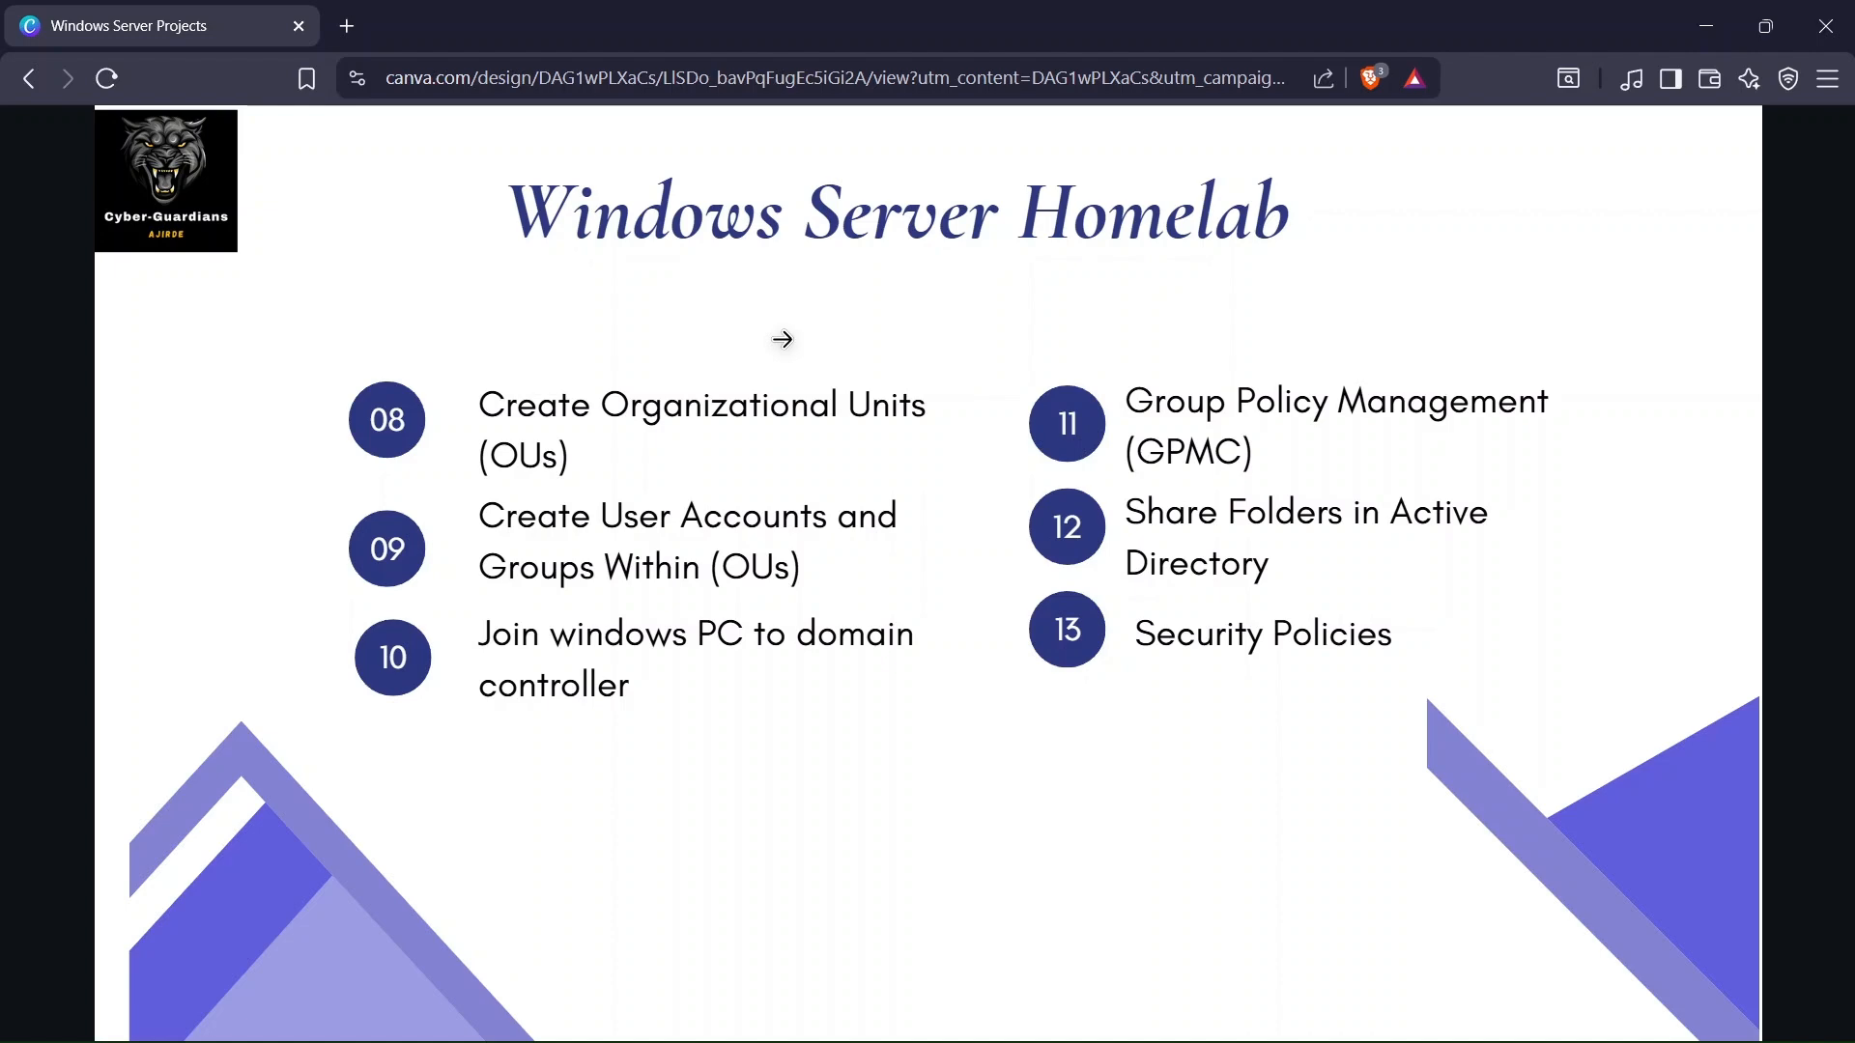
Switch to the Windows Server 2022 virtual machine, minimize Server Manager and open Local Disk (C:) in File Explorer
{"action": "left_click", "coordinate": [1717, 25]}
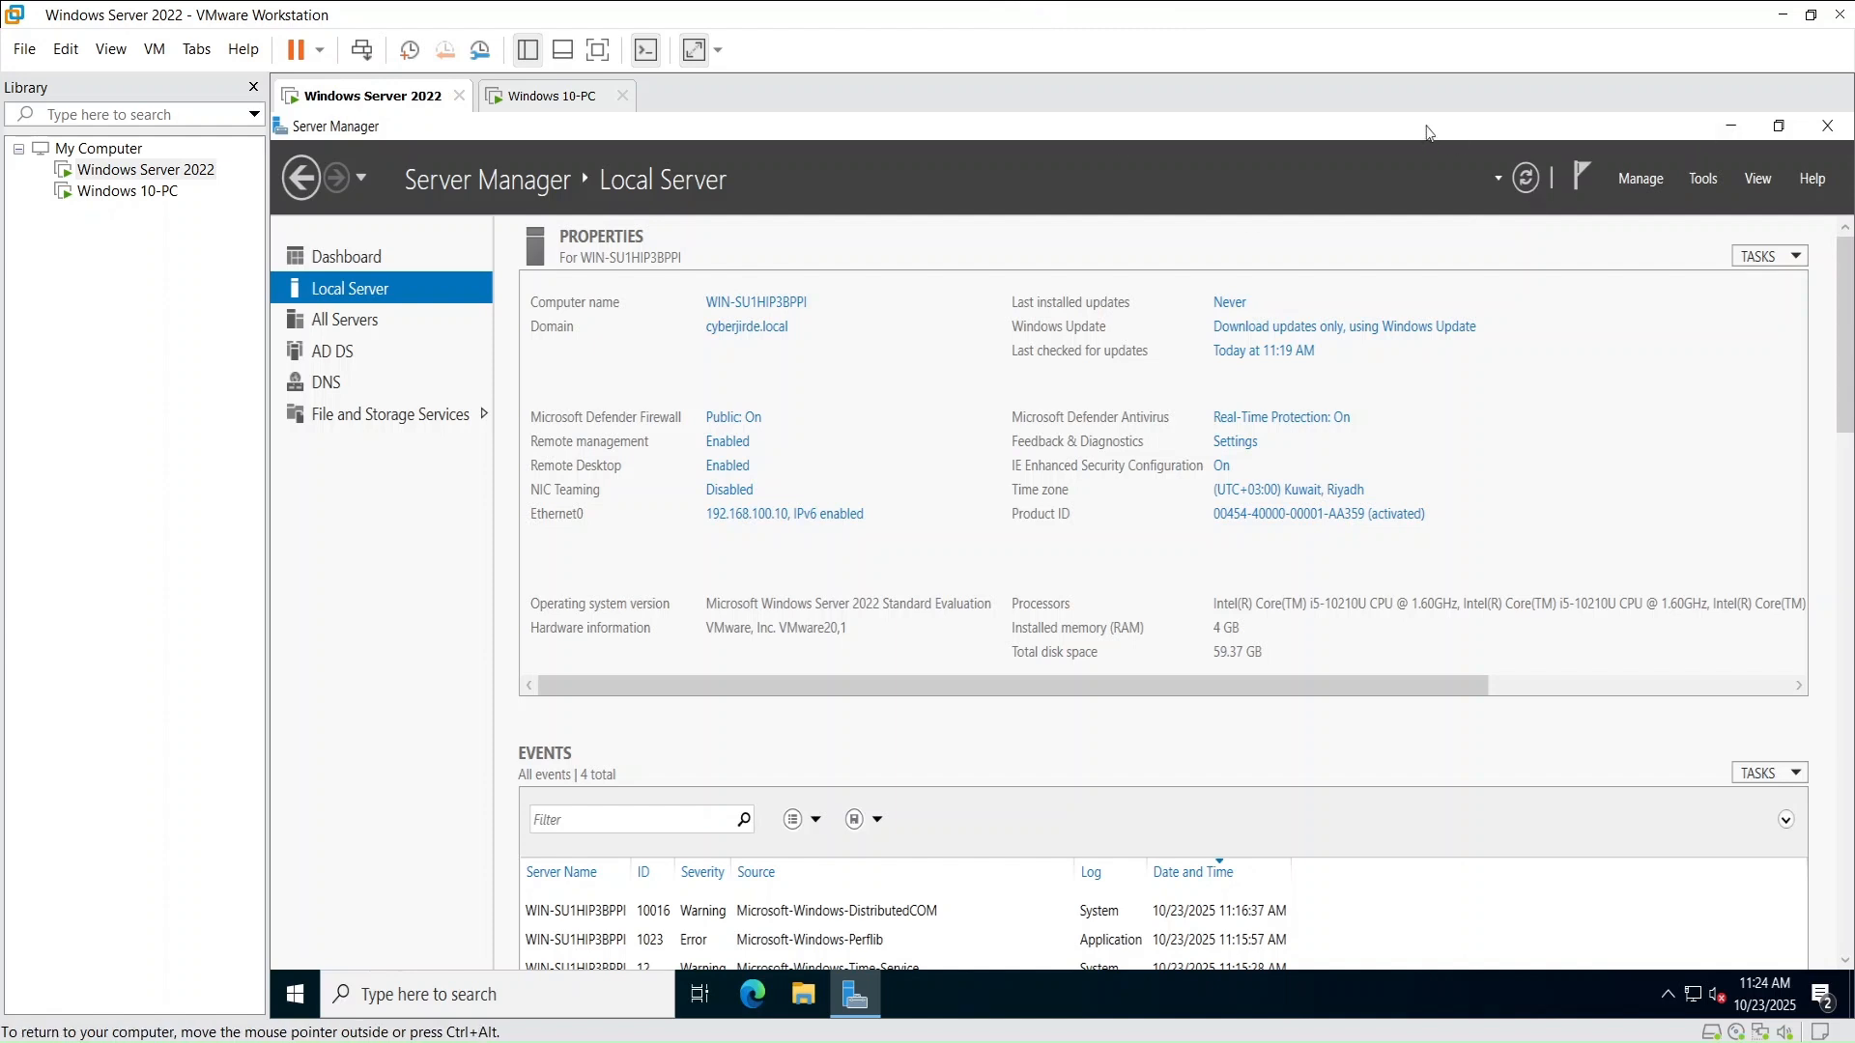
{"action": "left_click", "coordinate": [1736, 129]}
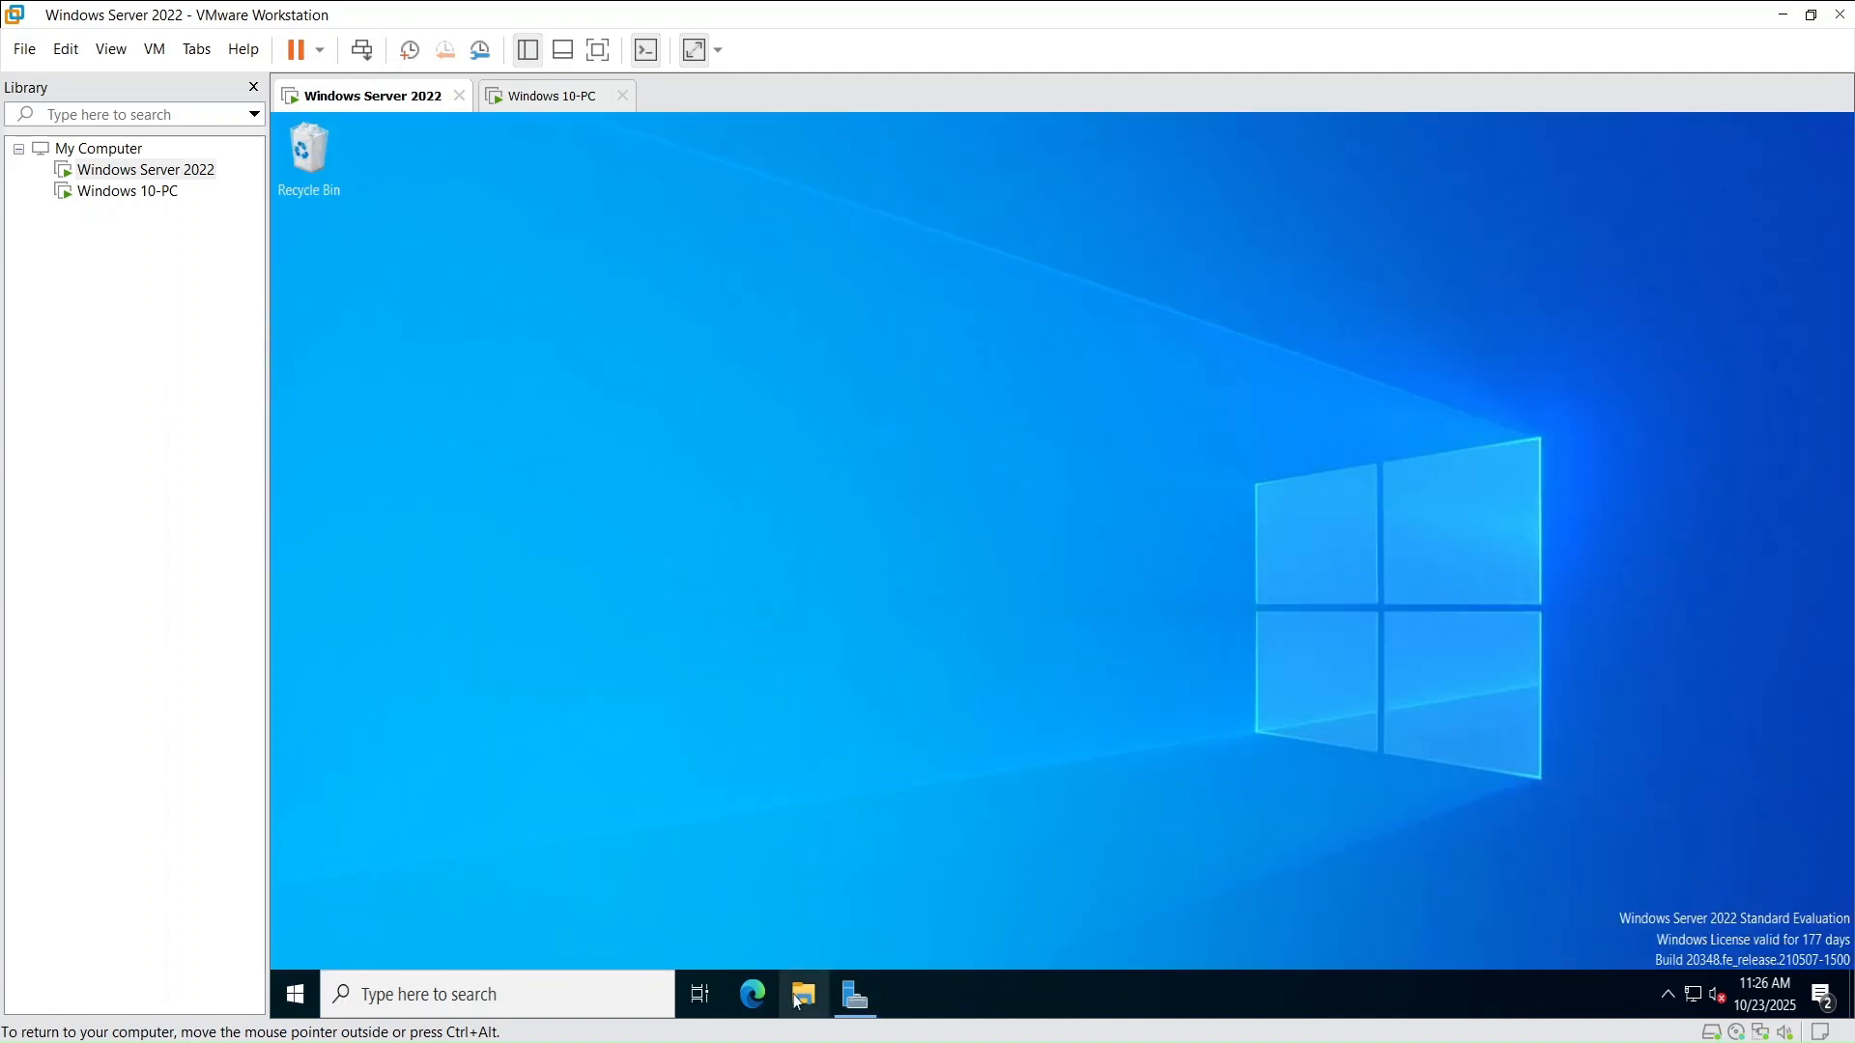
{"action": "left_click", "coordinate": [795, 999]}
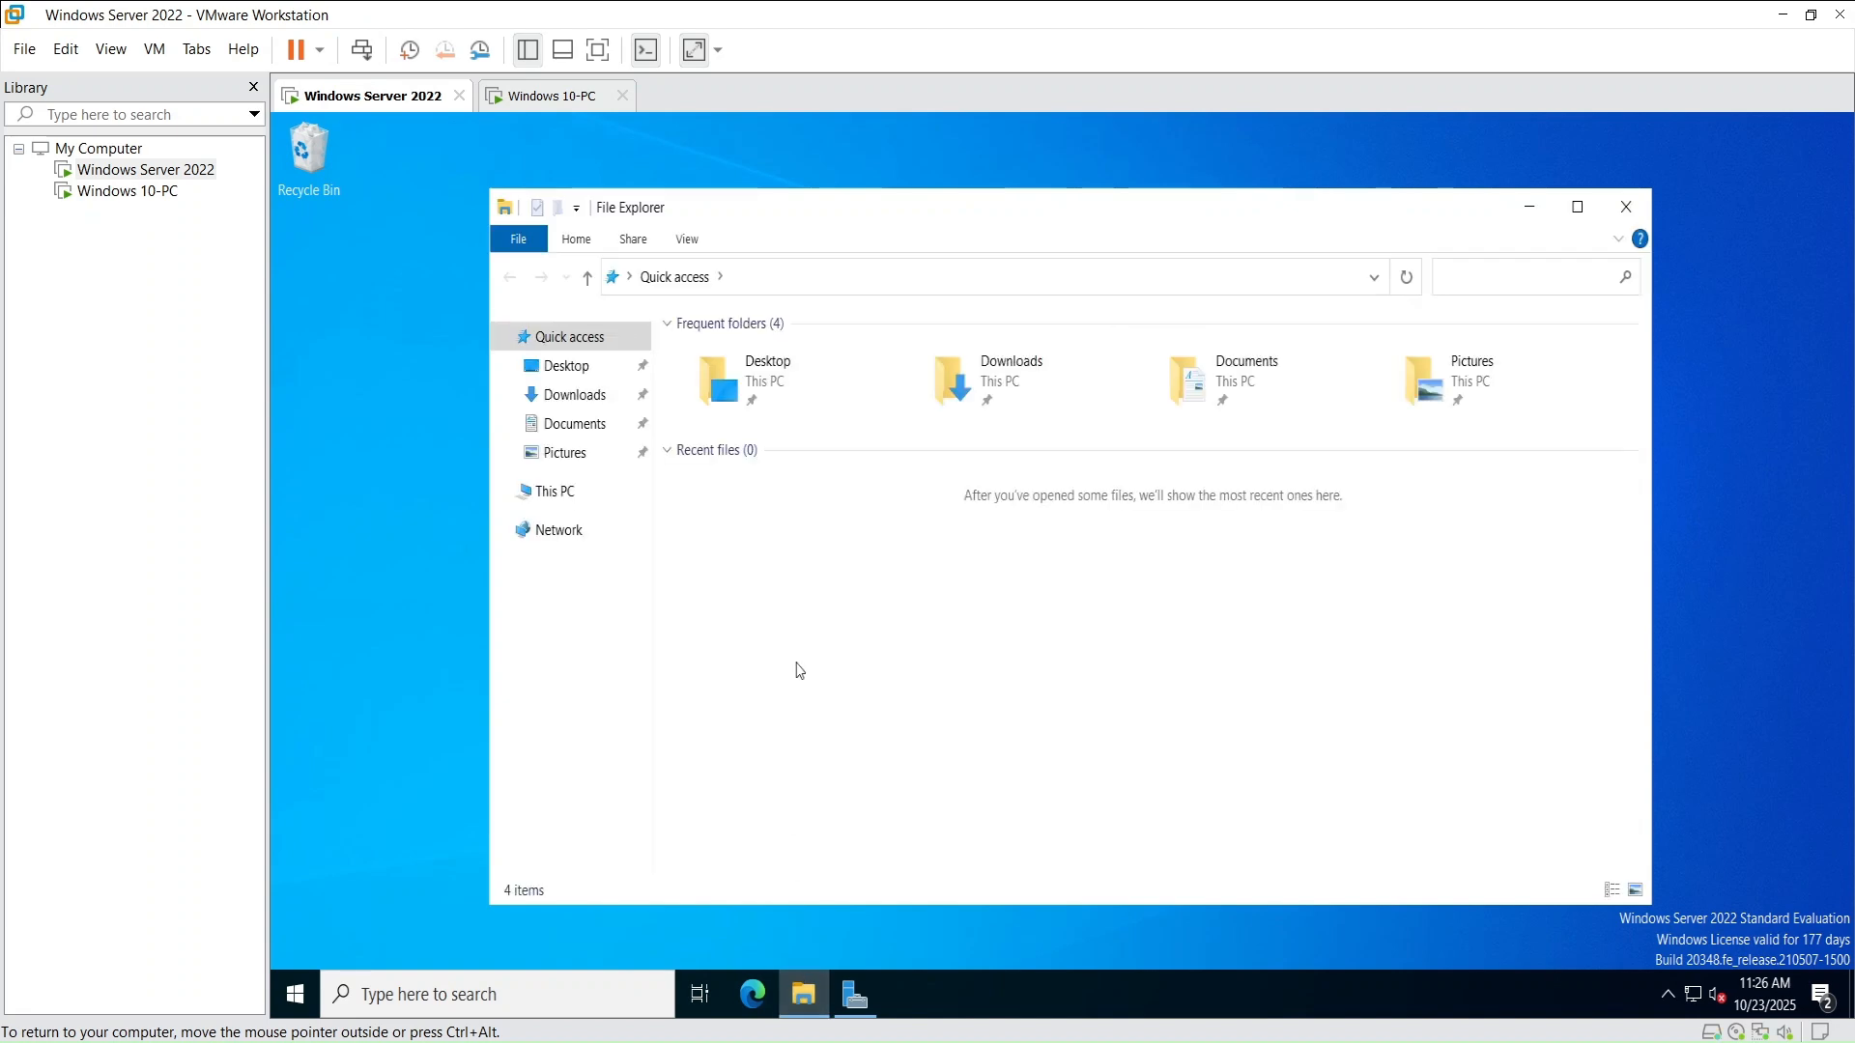
{"action": "left_click", "coordinate": [568, 501]}
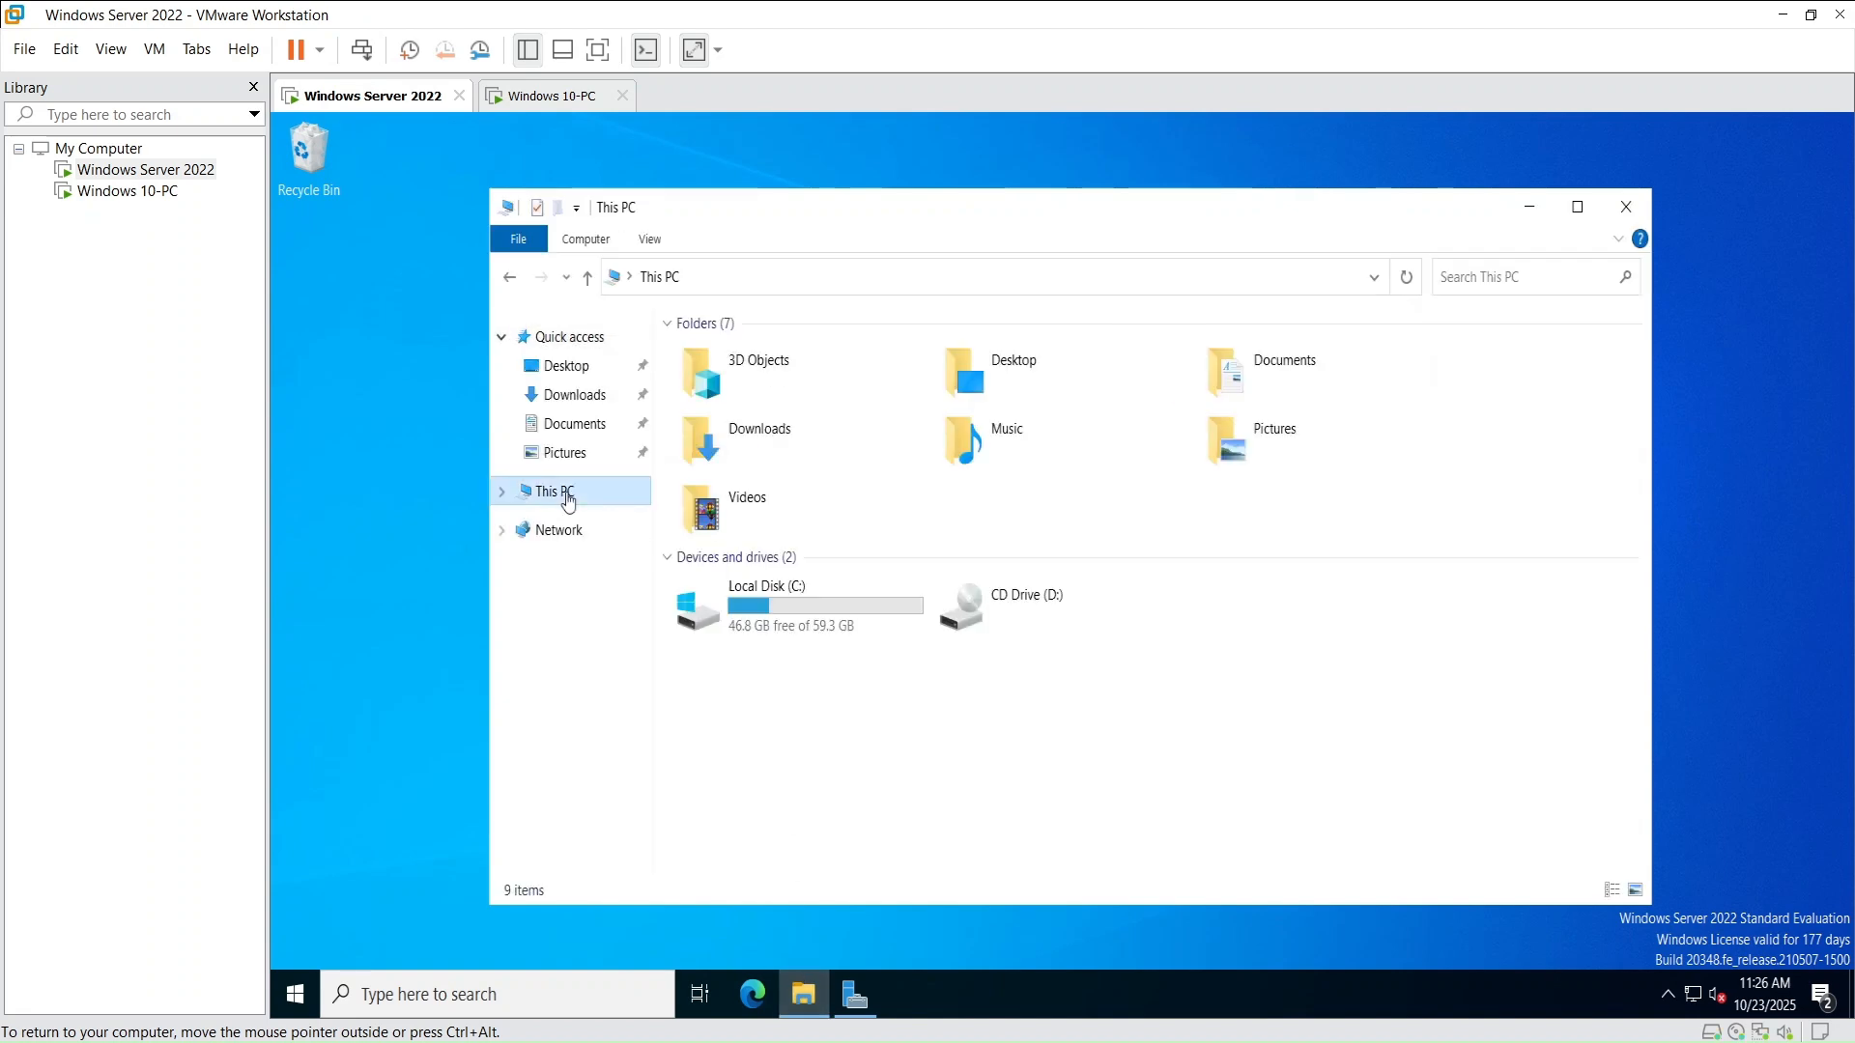
{"action": "double_click", "coordinate": [783, 611]}
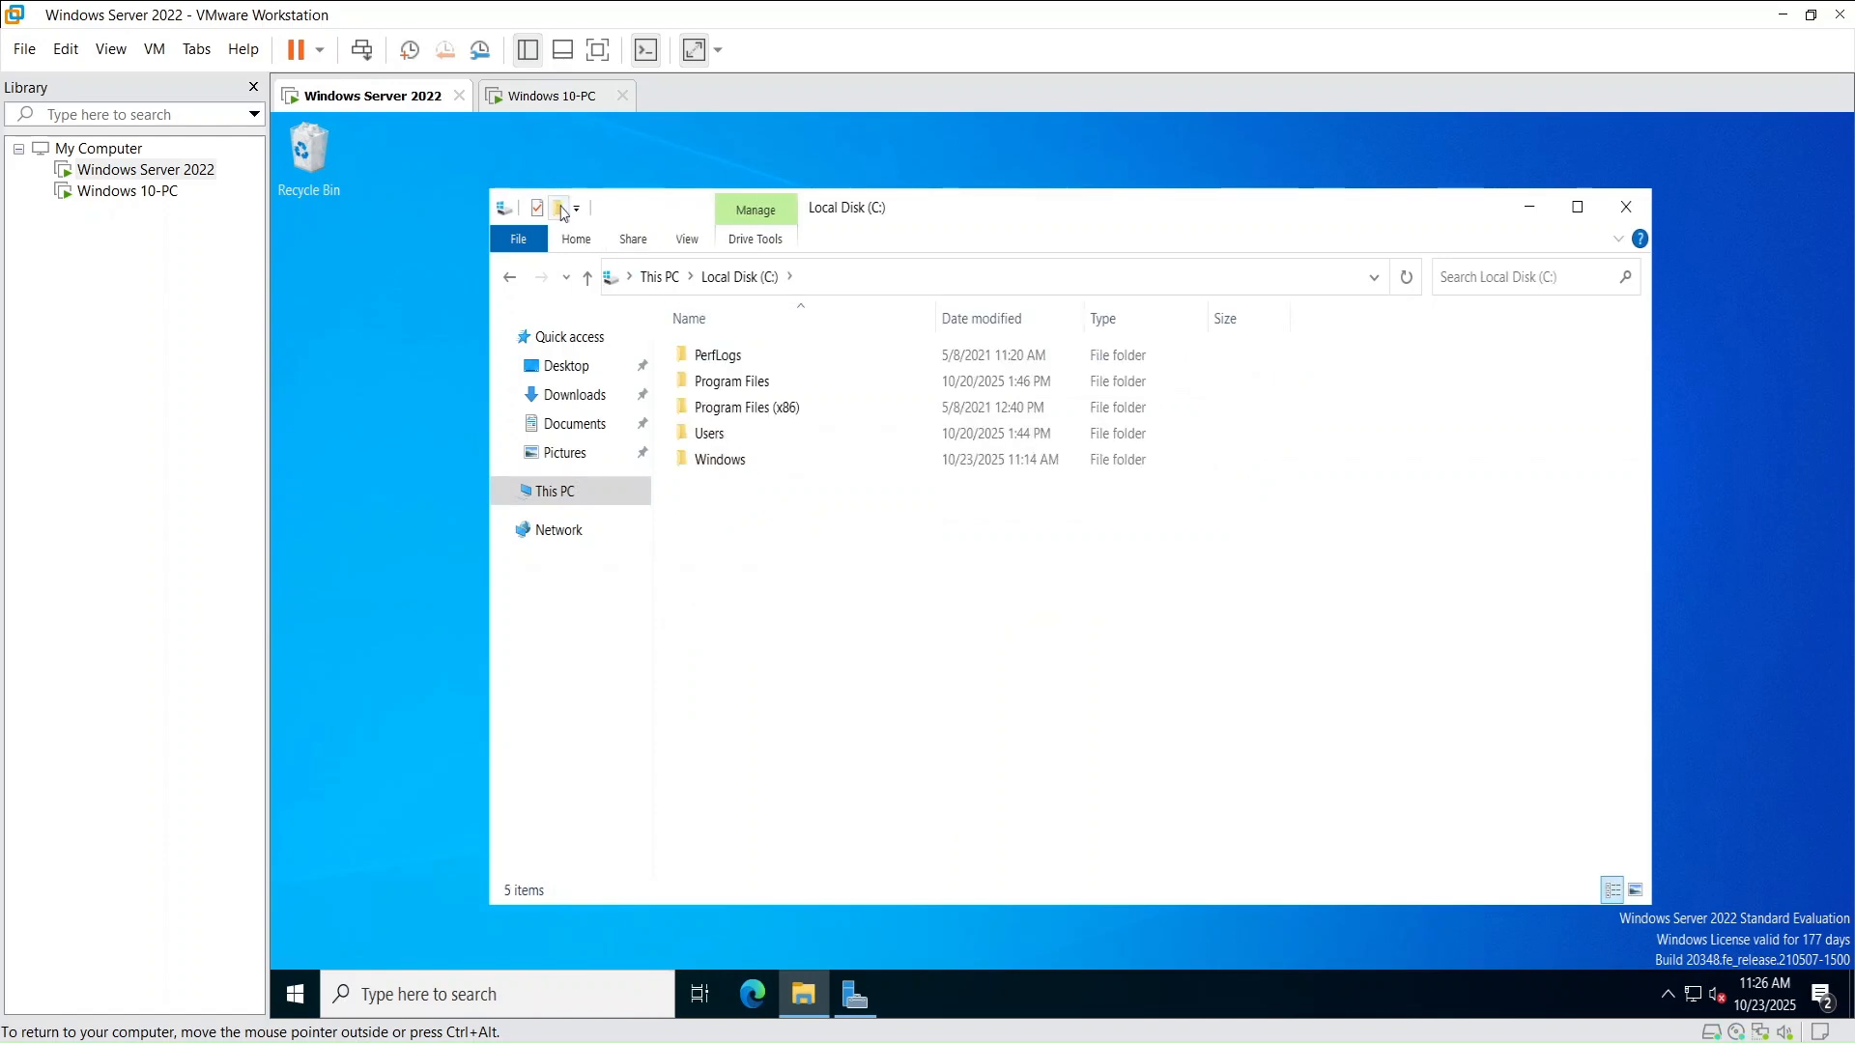
Create a new folder named SHARED in the root of Local Disk (C:)
{"action": "left_click", "coordinate": [560, 208]}
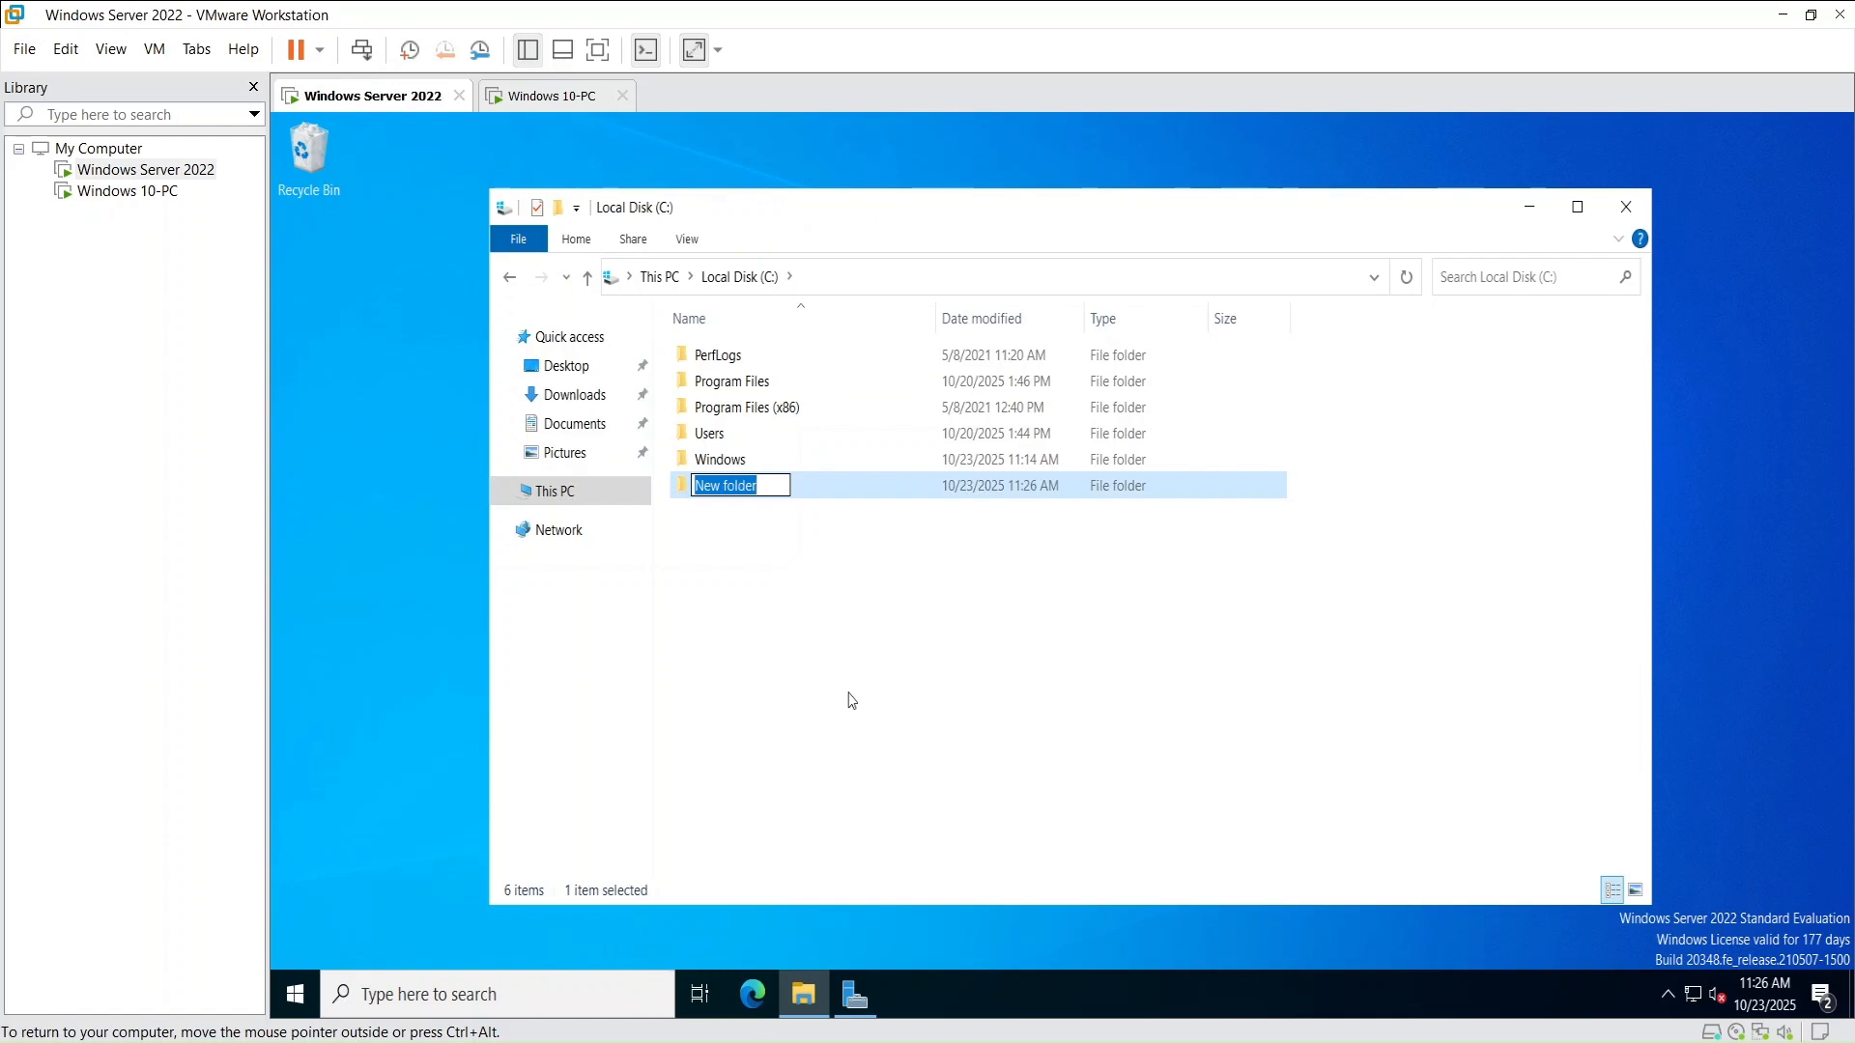
{"action": "type", "text": "SH"}
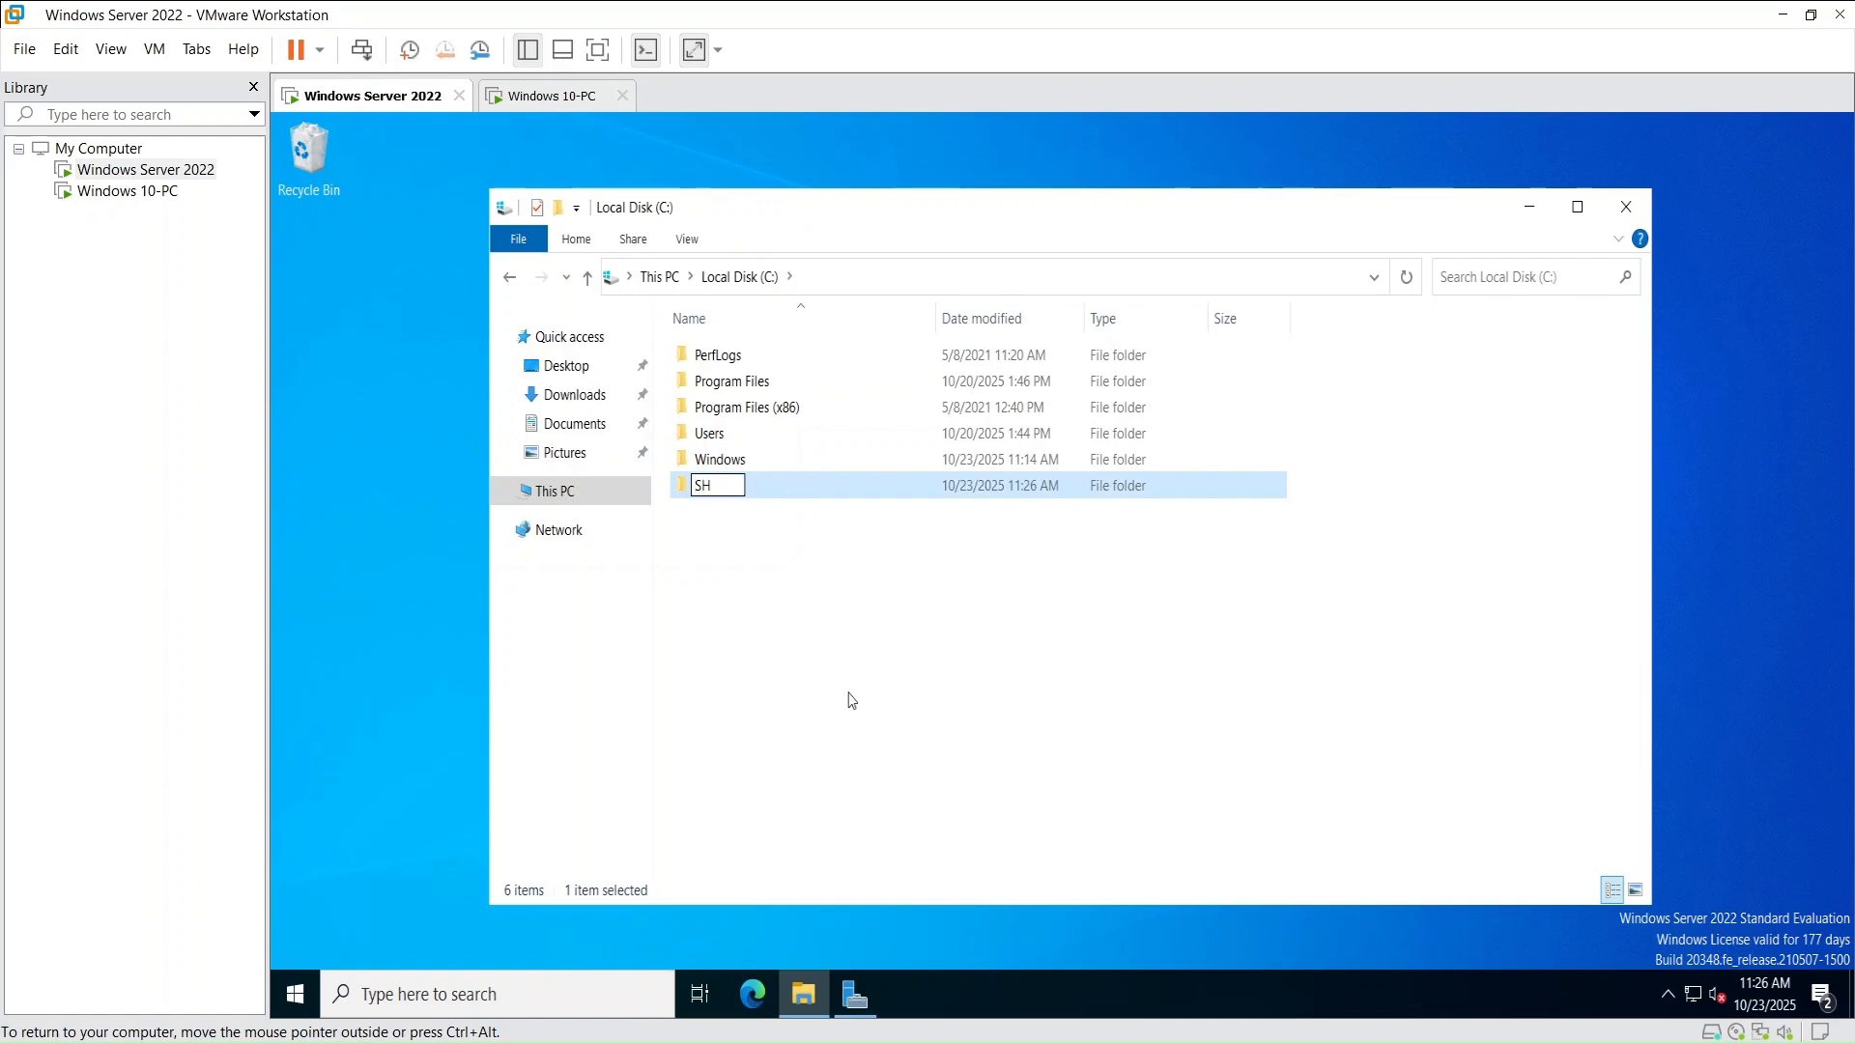
{"action": "type", "text": "ARED"}
{"action": "left_click", "coordinate": [850, 700]}
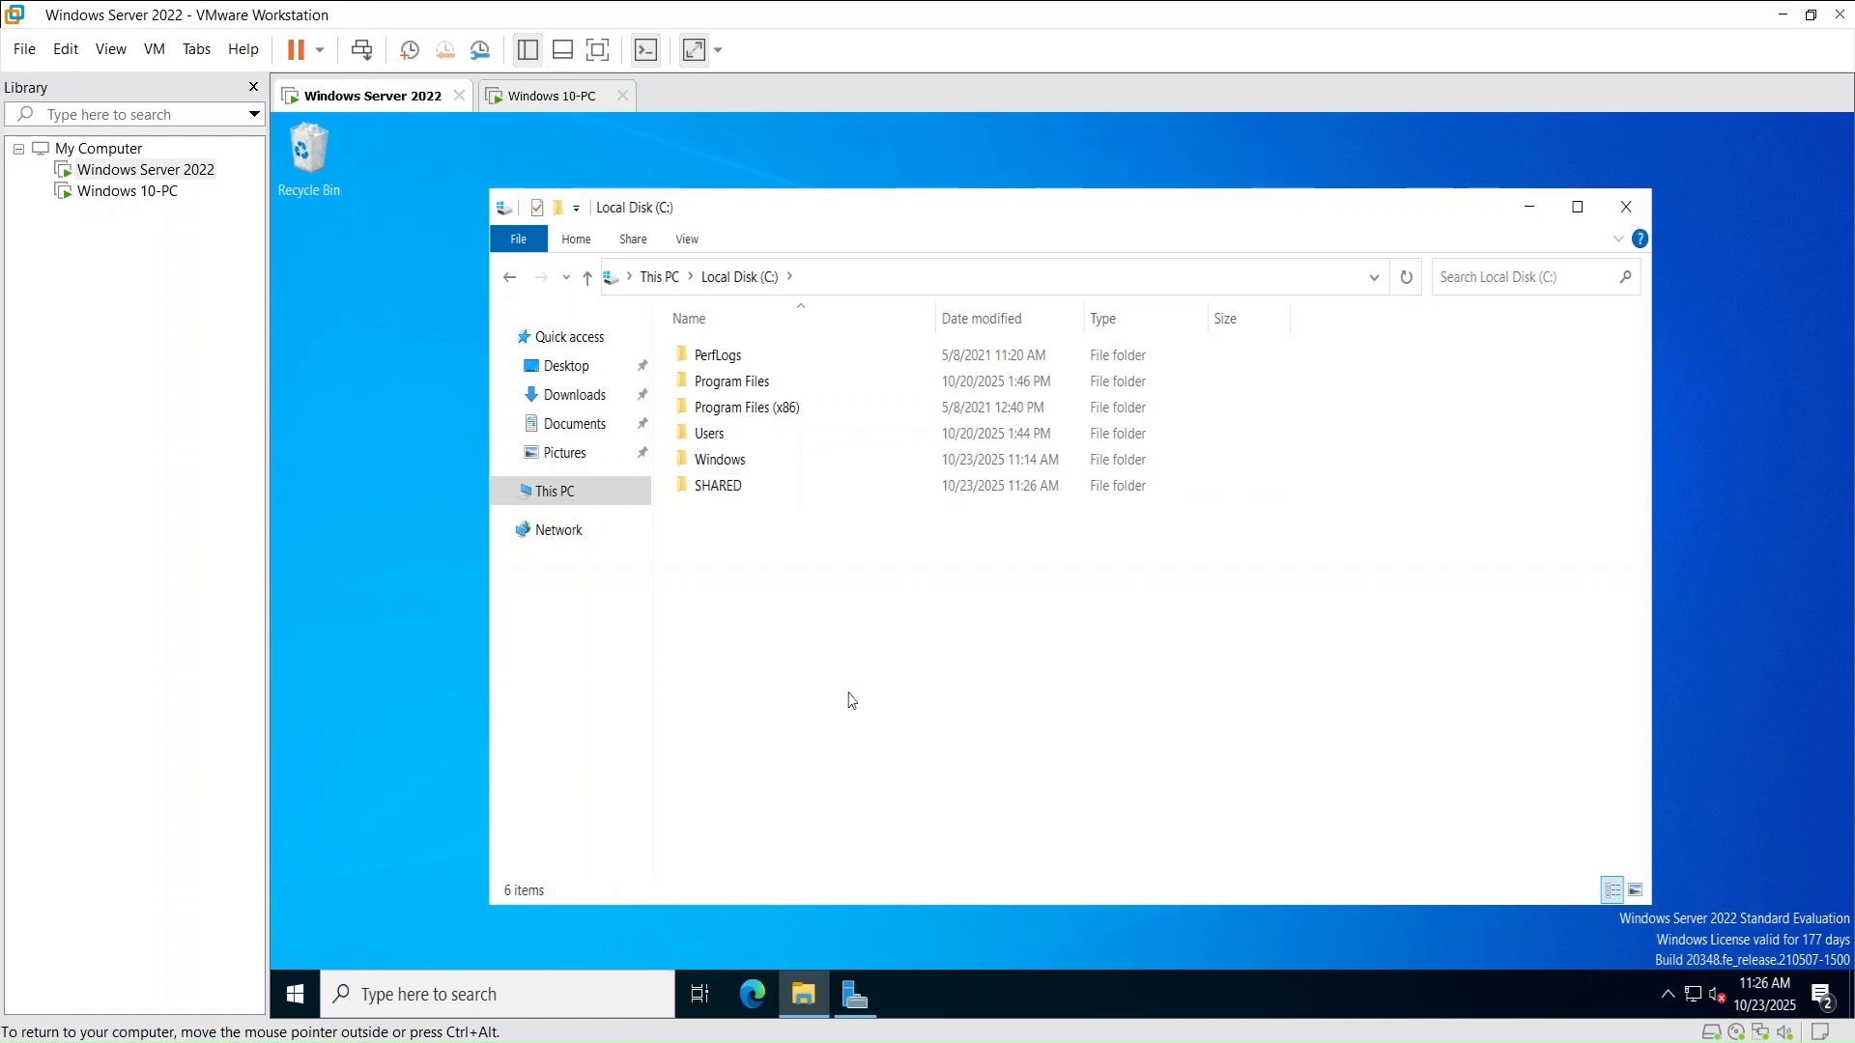
Enable sharing for the SHARED folder through the Advanced Sharing settings in its properties
{"action": "right_click", "coordinate": [709, 491]}
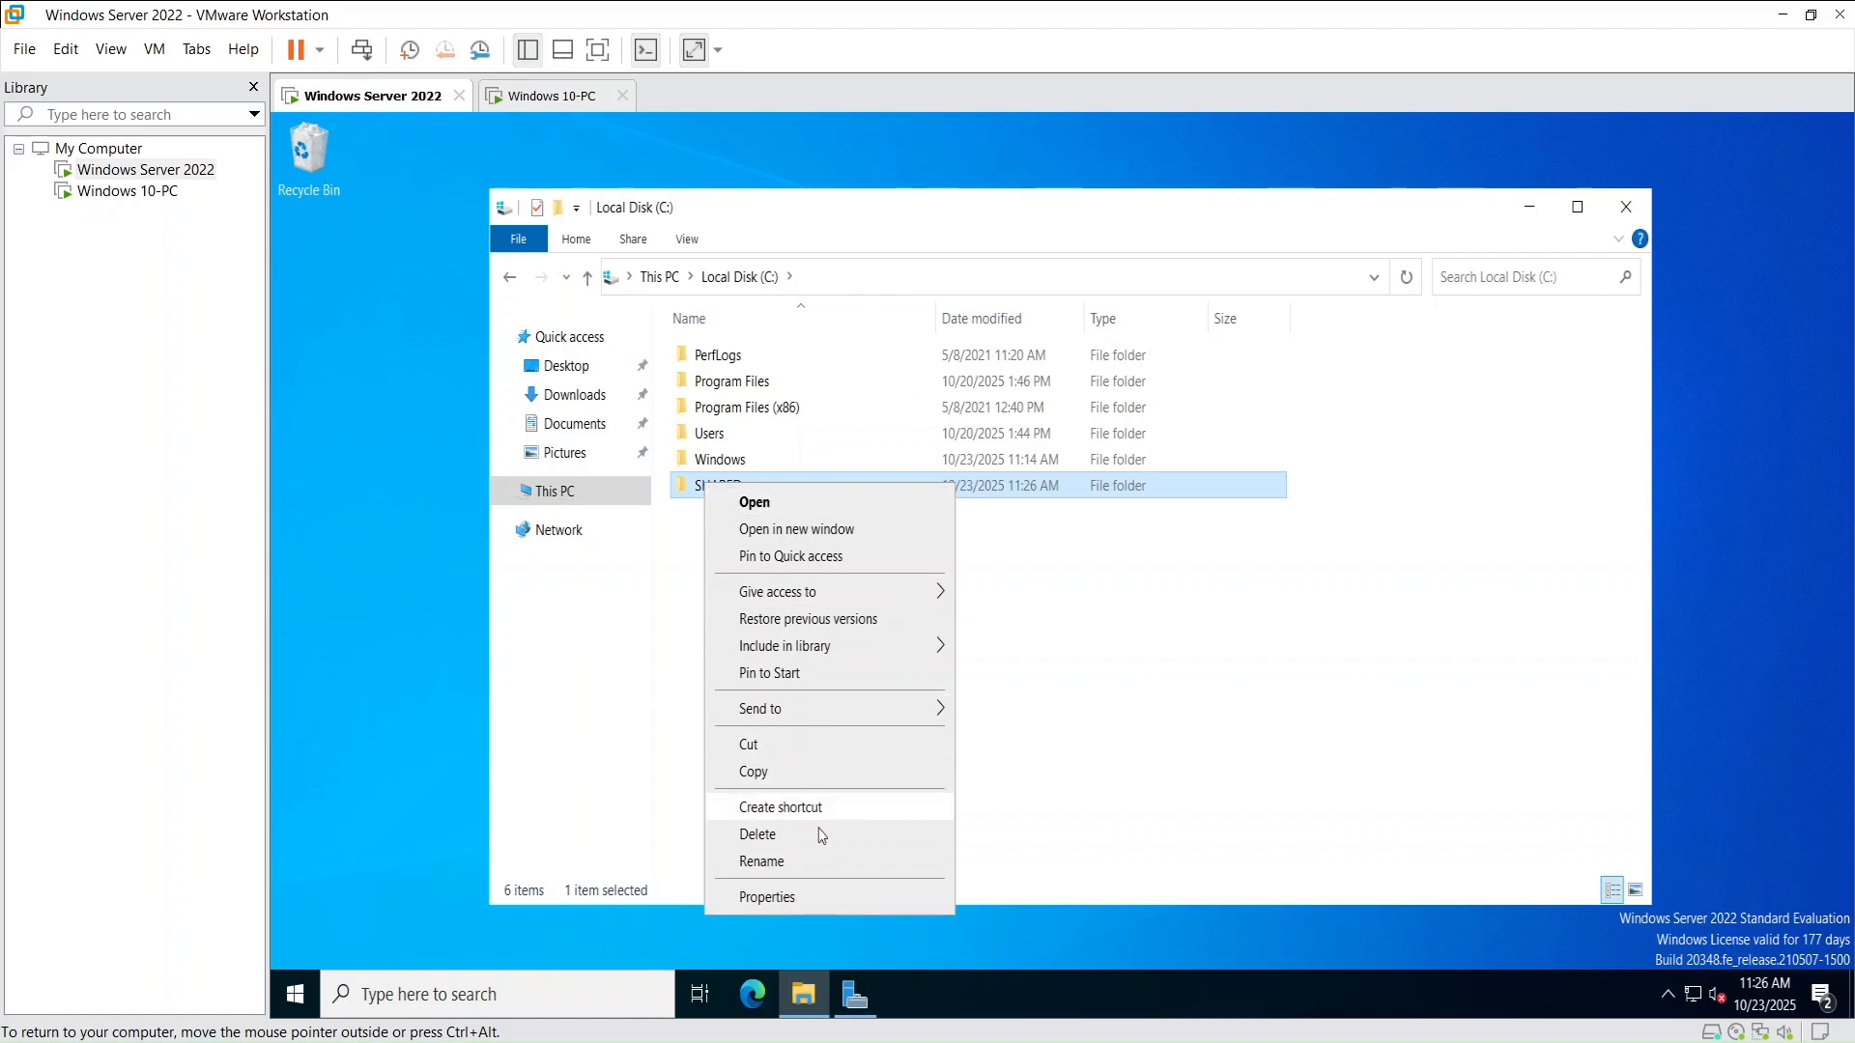
{"action": "left_click", "coordinate": [814, 899]}
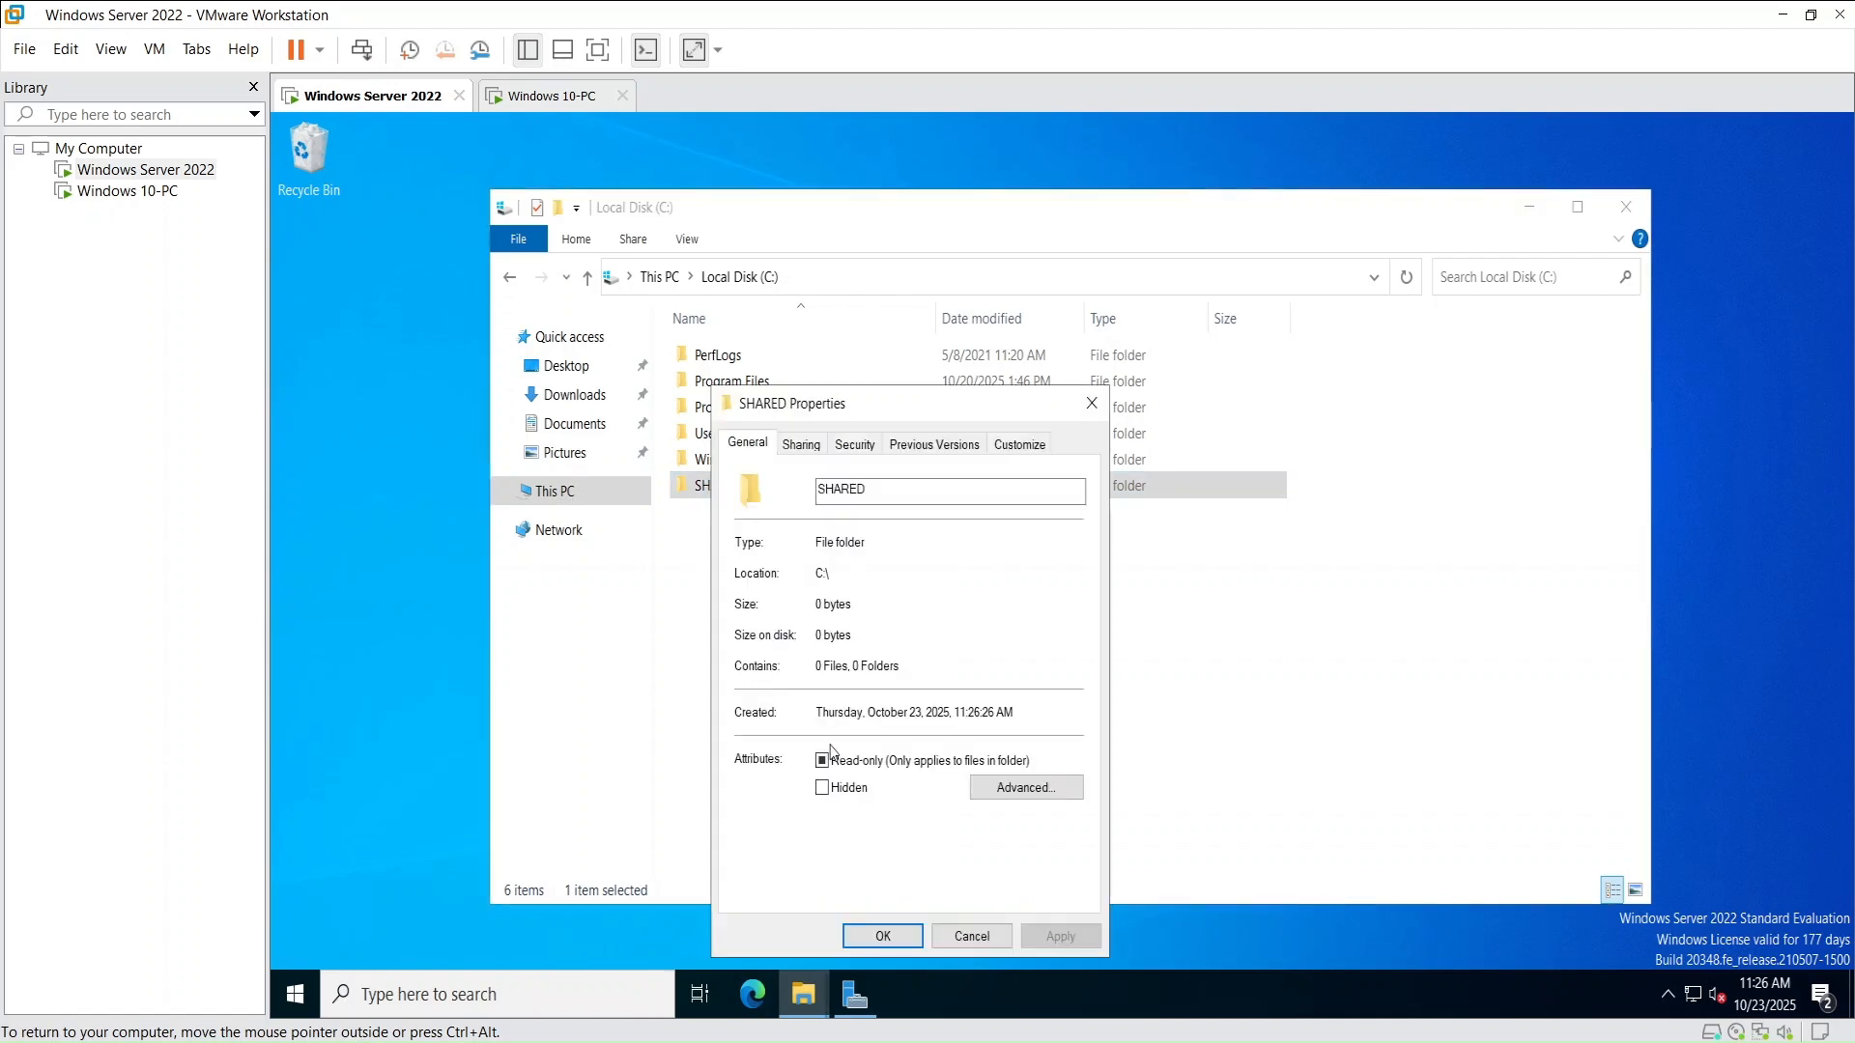
{"action": "left_click_drag", "start_coordinate": [883, 409], "coordinate": [907, 284]}
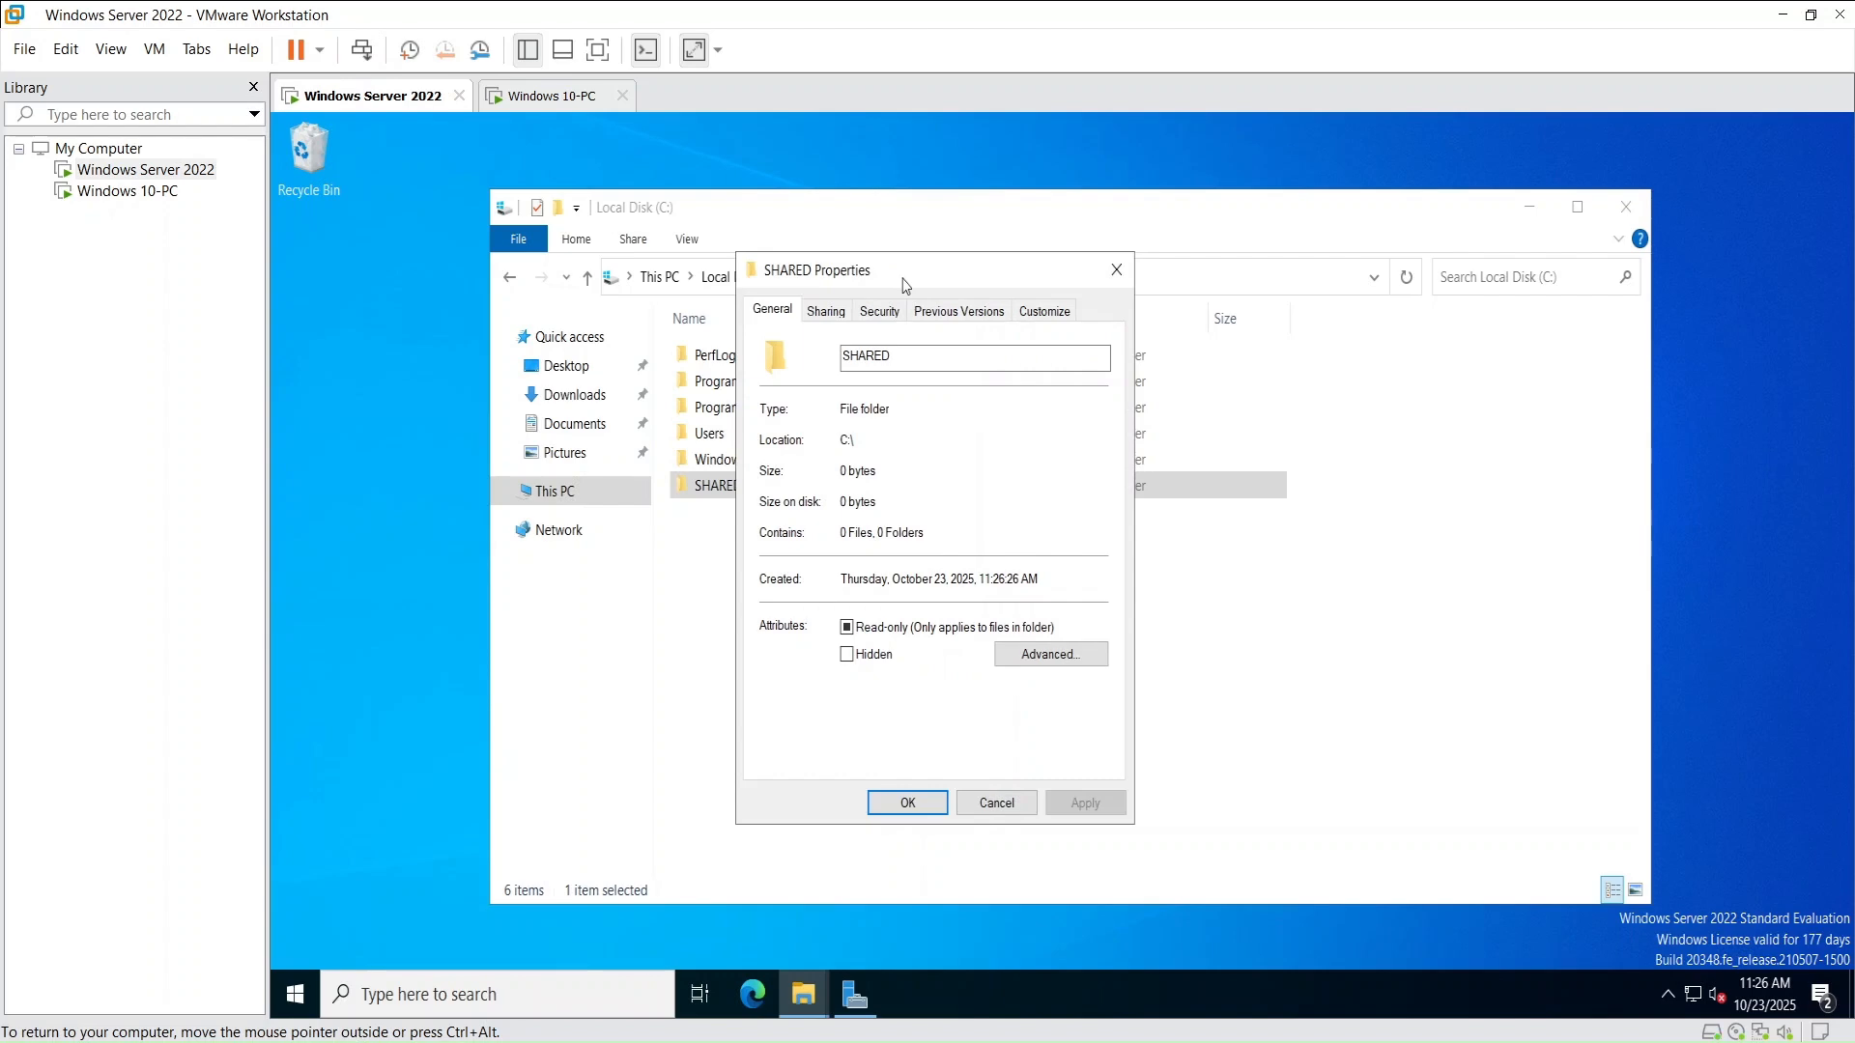
{"action": "left_click", "coordinate": [837, 319]}
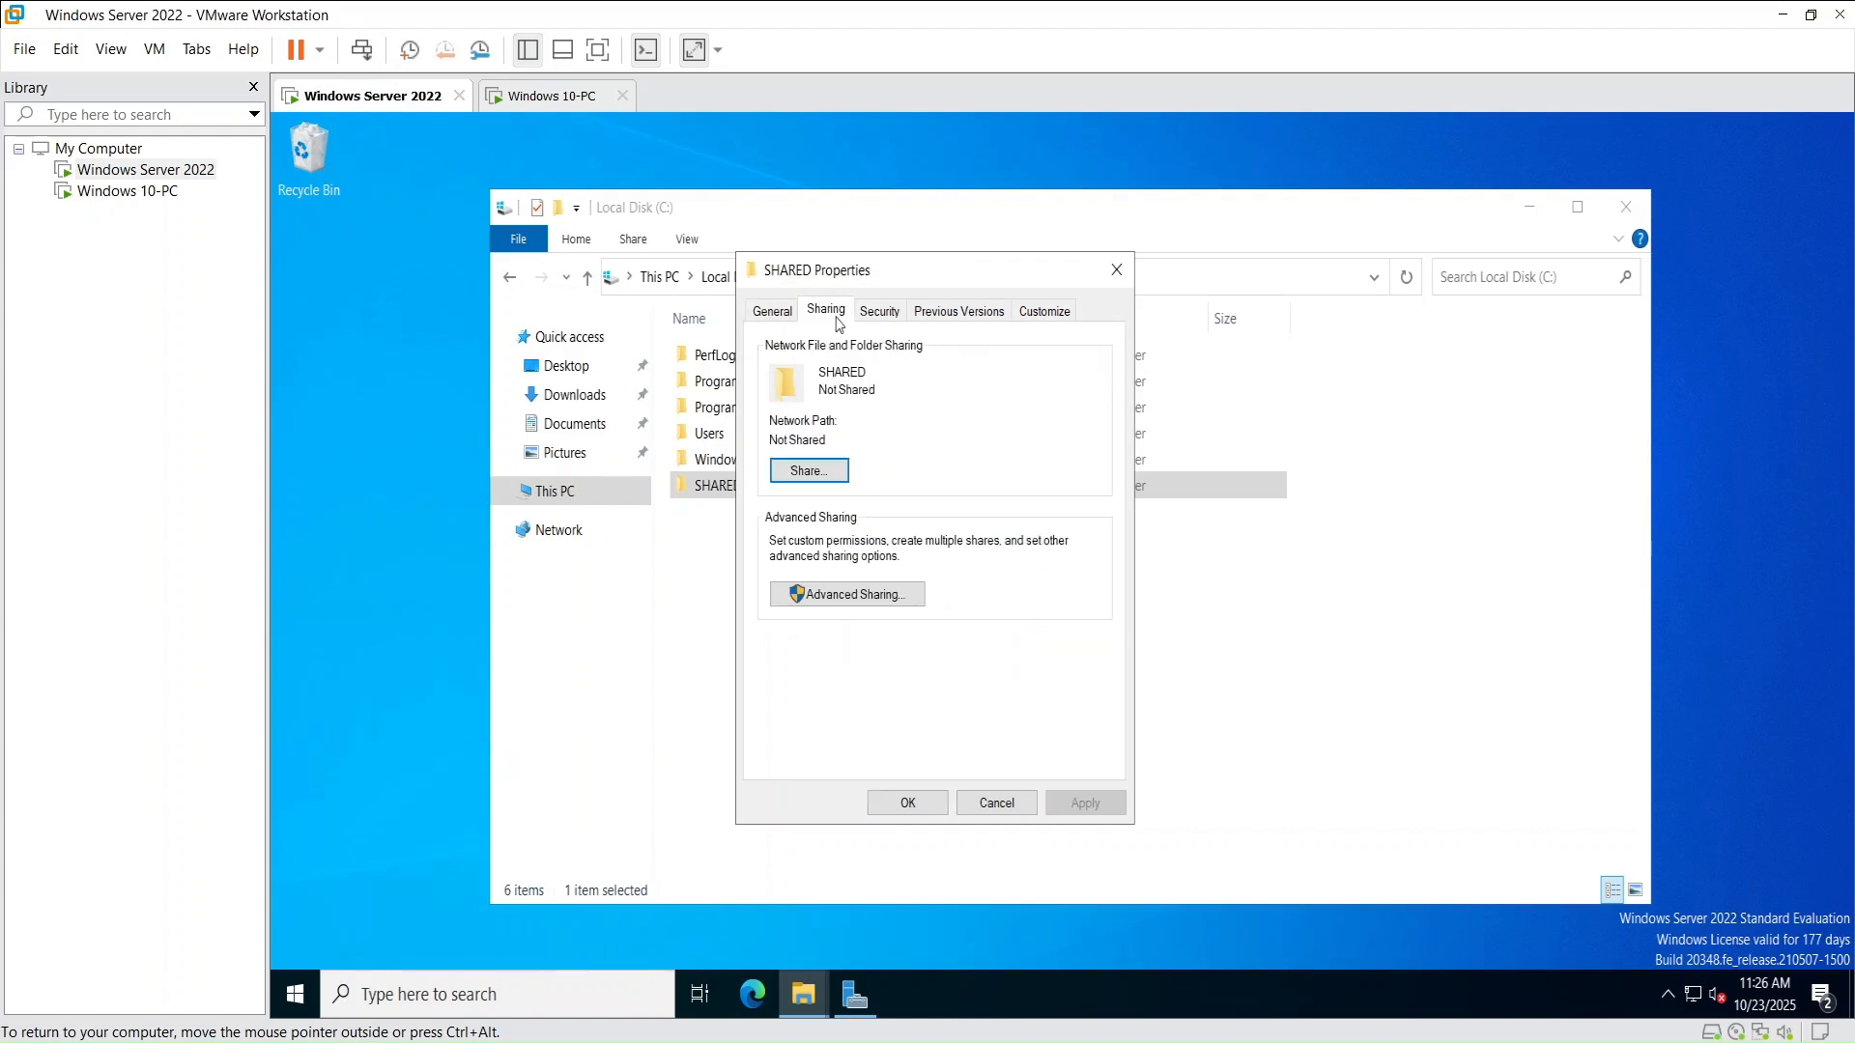
{"action": "left_click", "coordinate": [847, 595]}
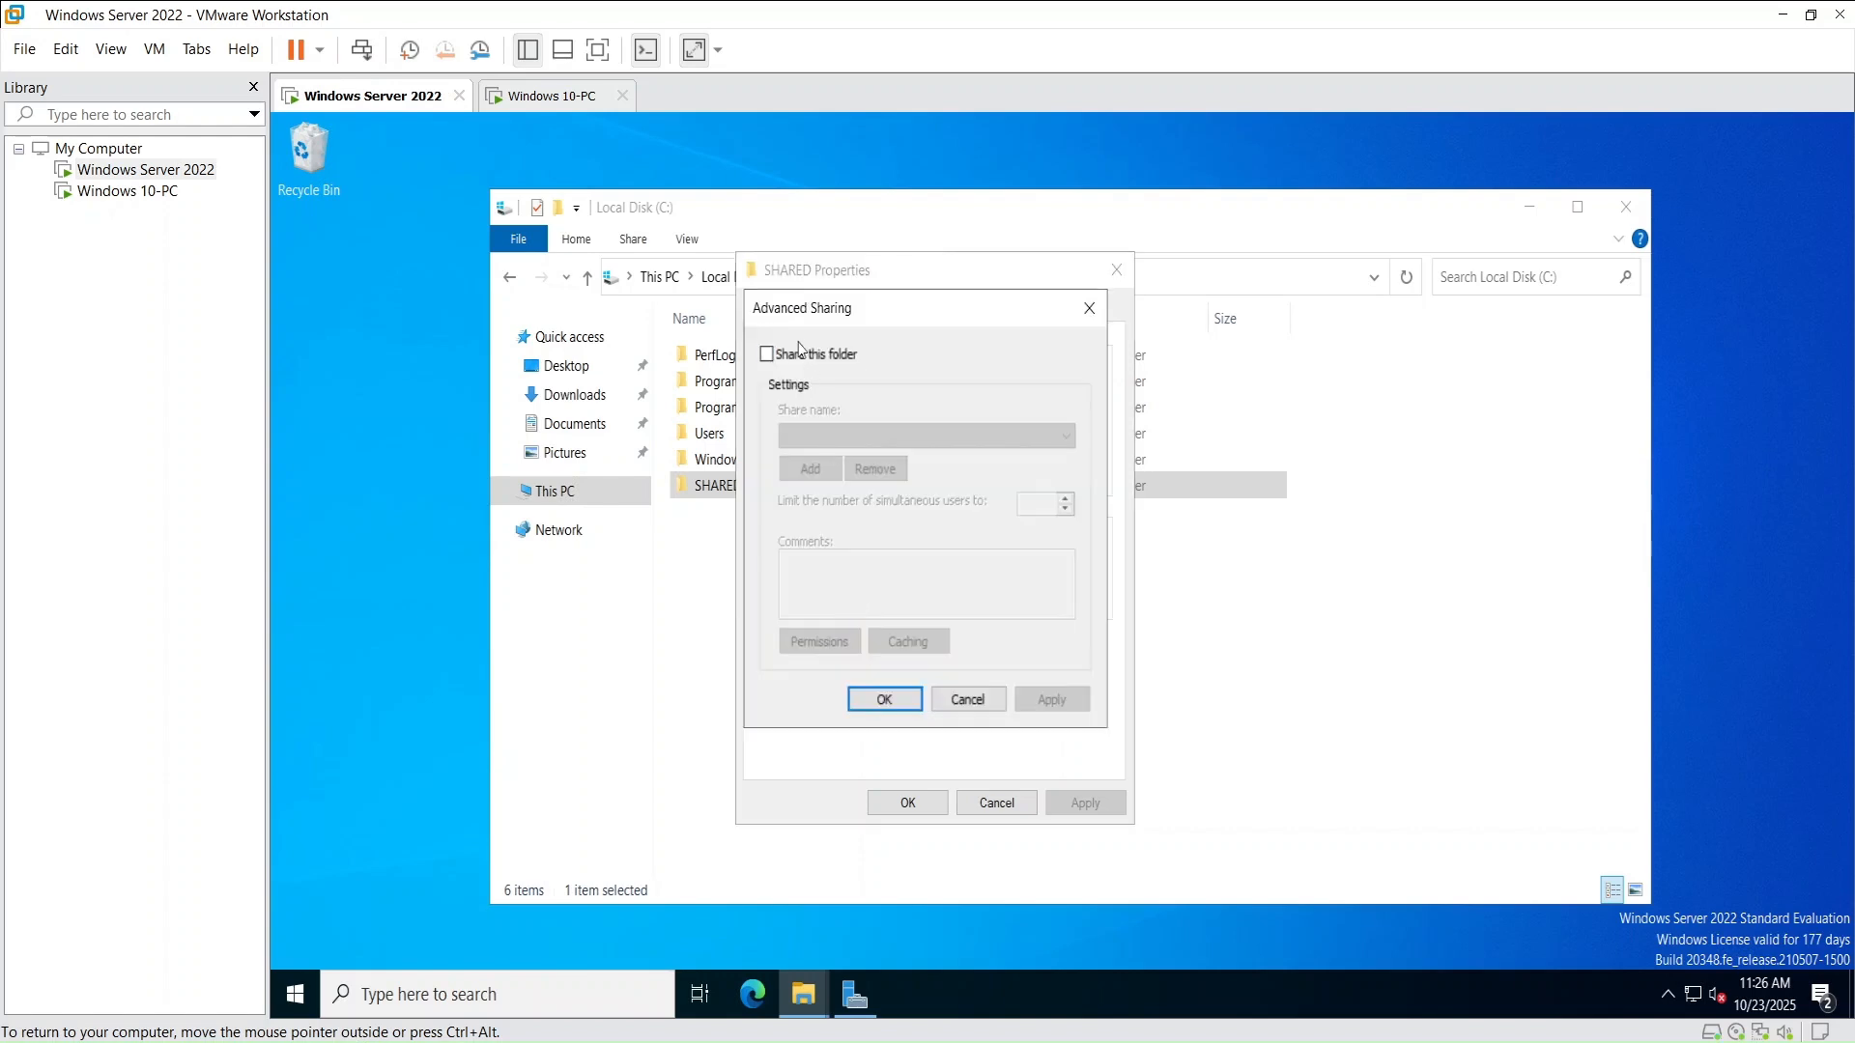
{"action": "left_click", "coordinate": [781, 360]}
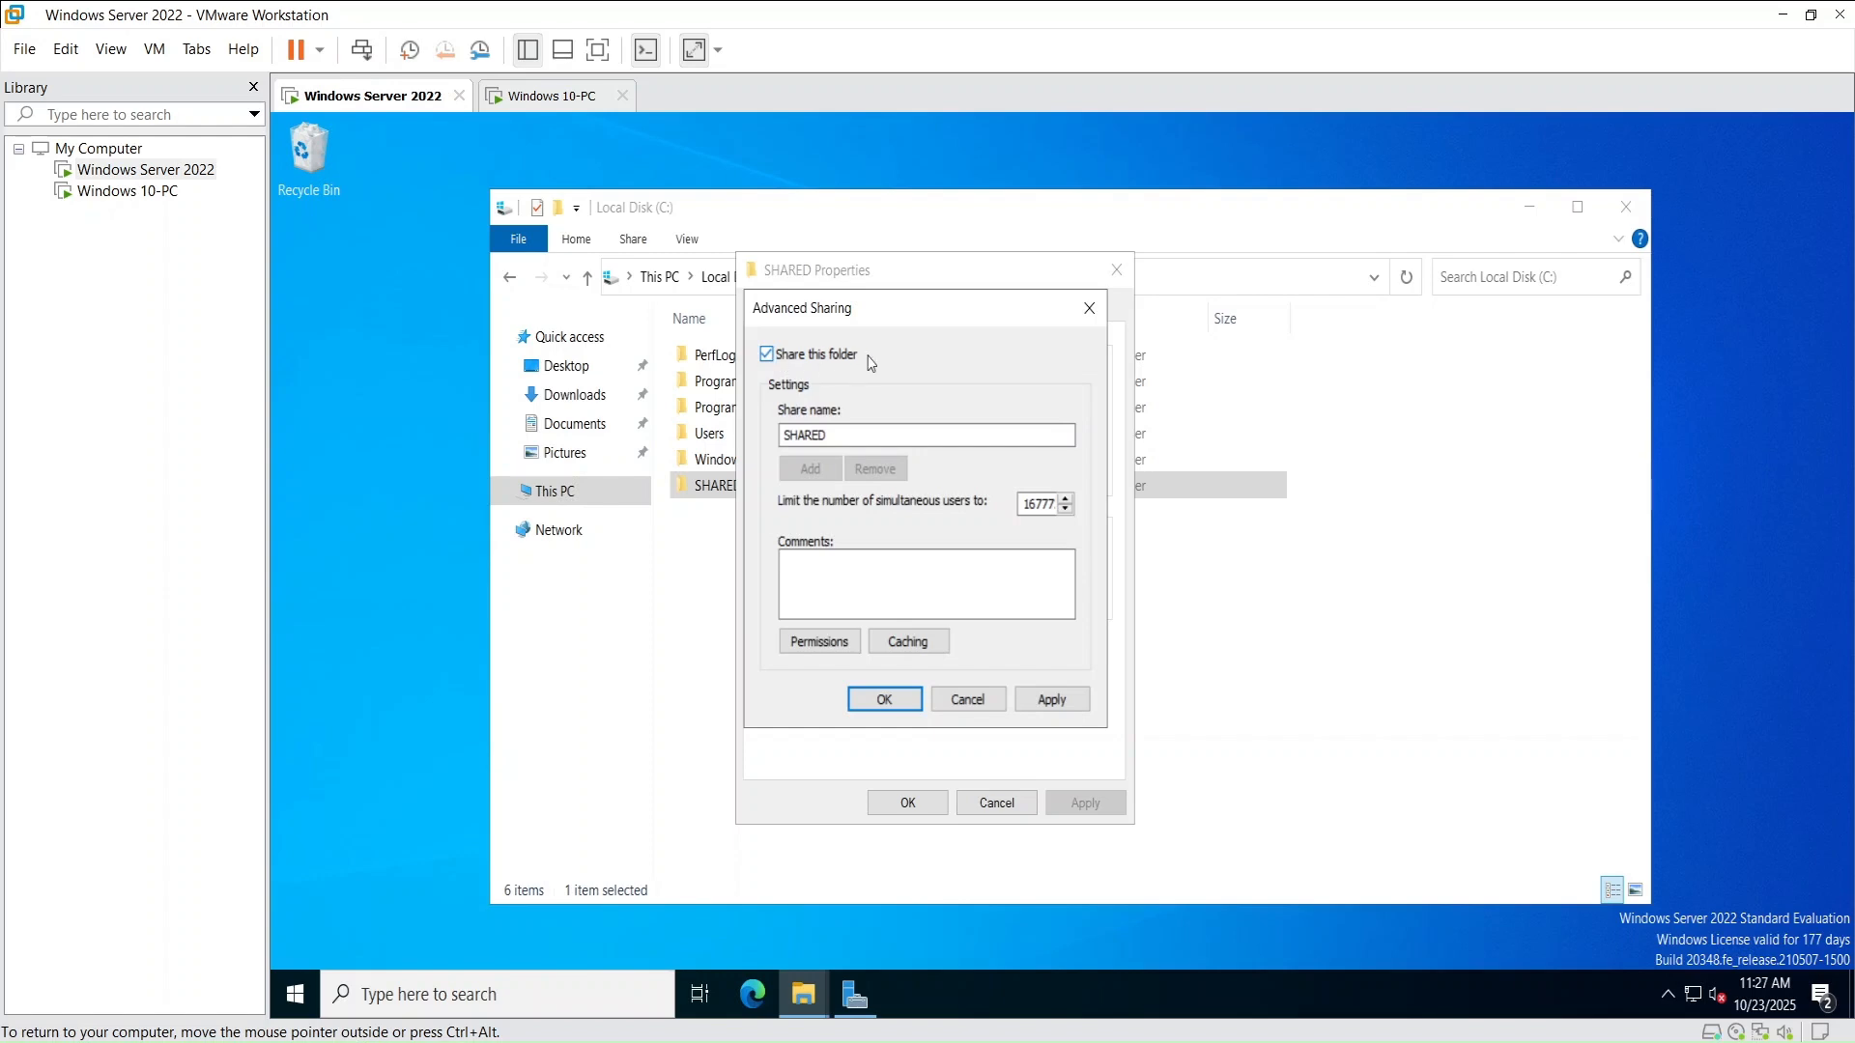
Add the Domain Users group to the share permissions of the SHARED folder and apply the change
{"action": "left_click", "coordinate": [803, 650]}
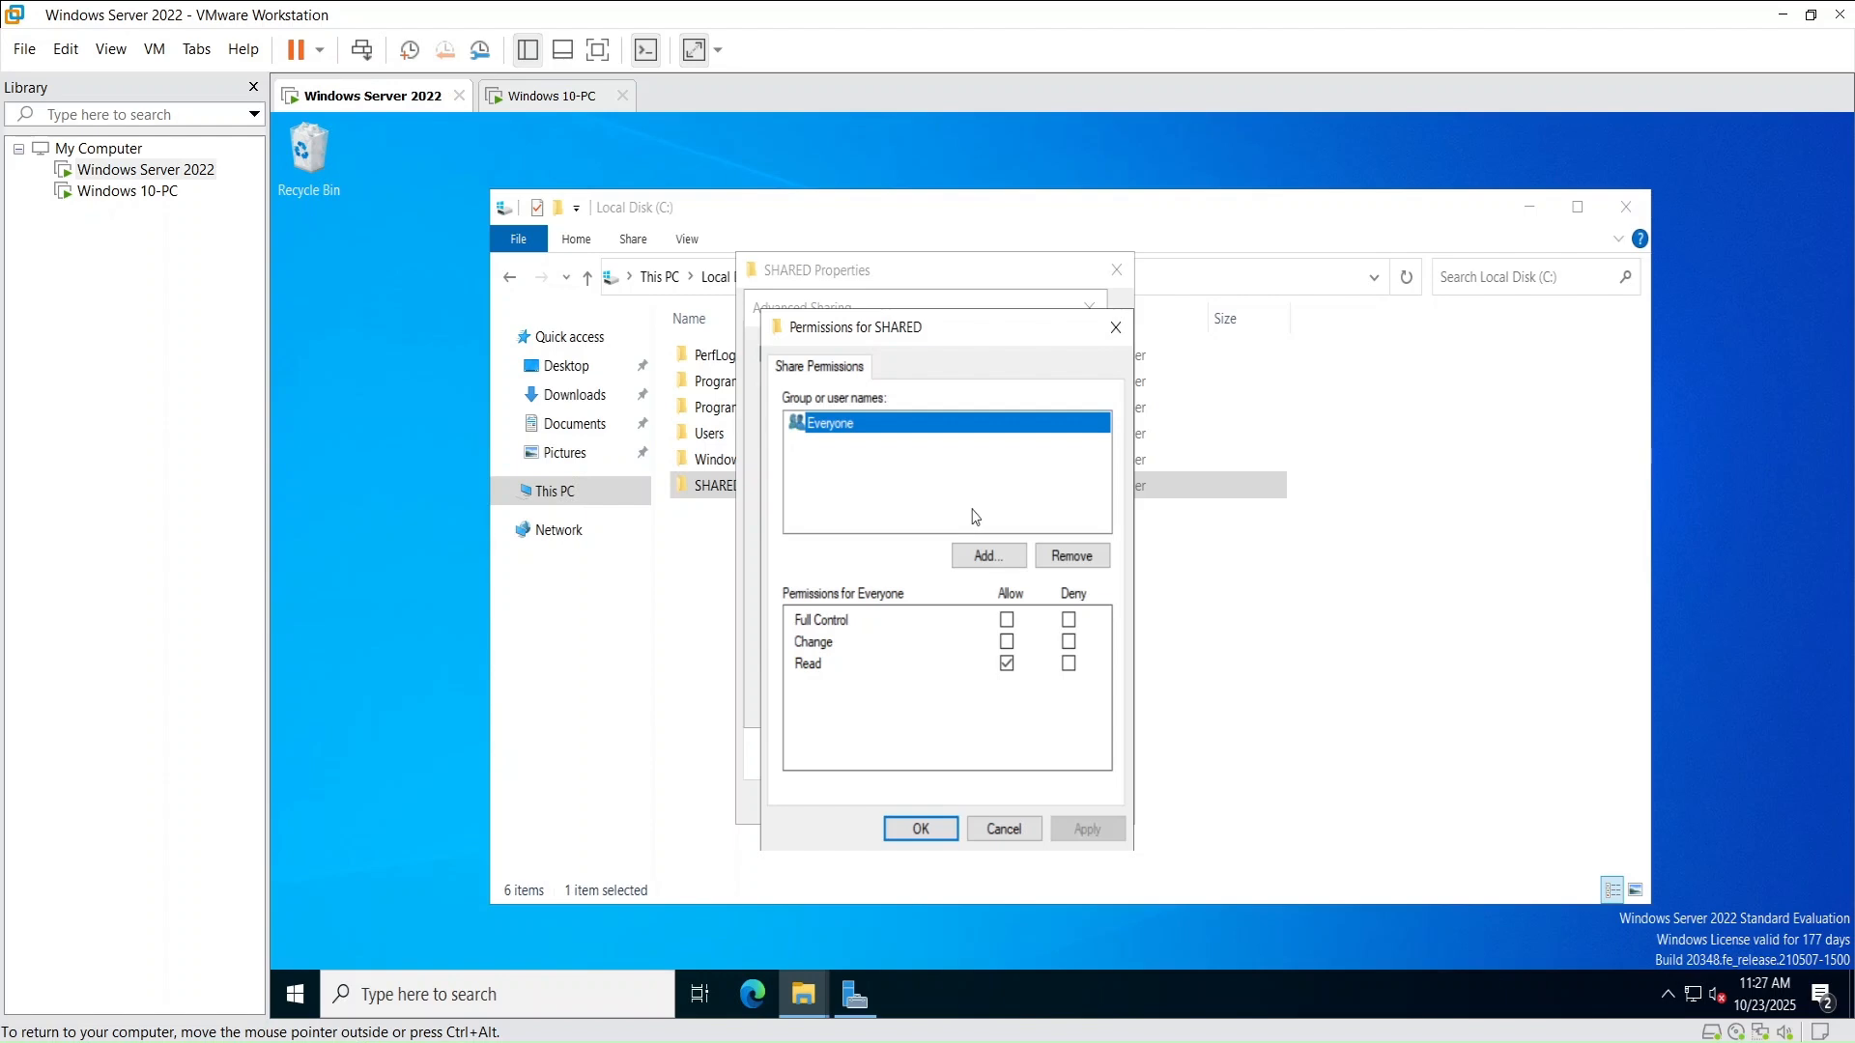
{"action": "left_click", "coordinate": [994, 555]}
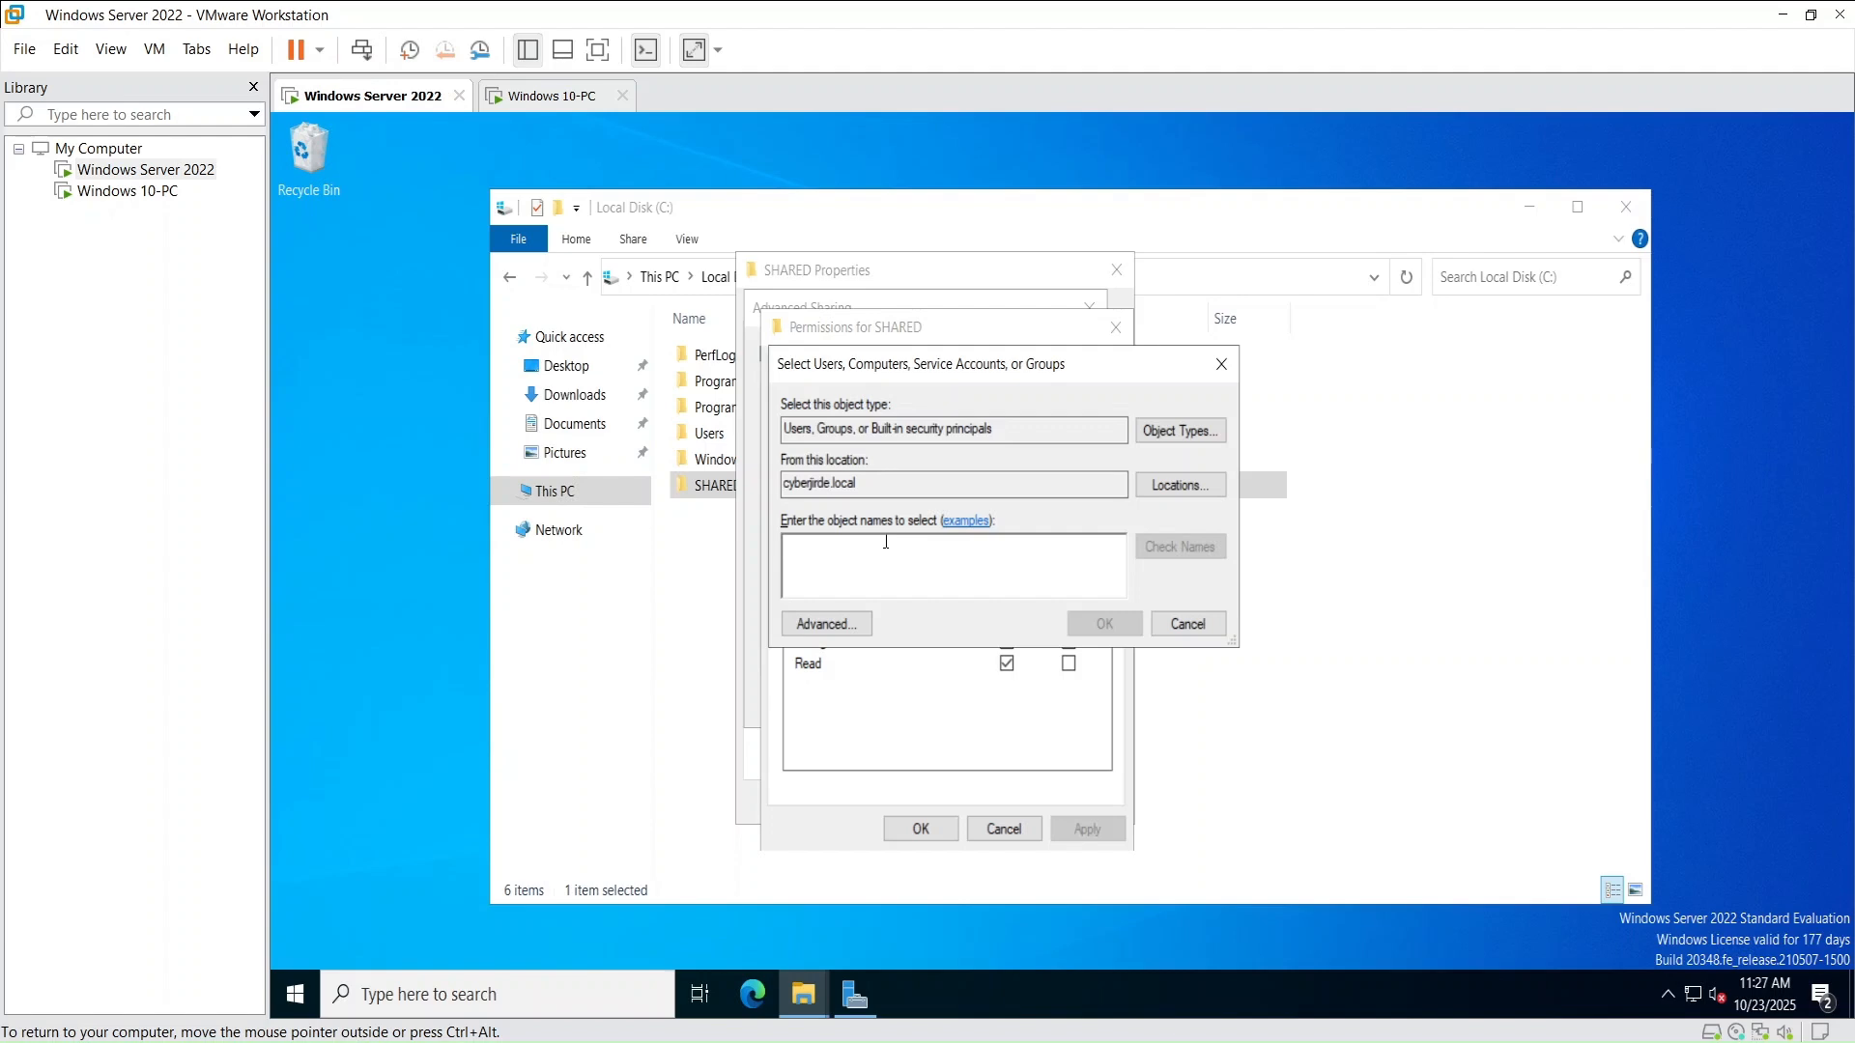
{"action": "type", "text": "D"}
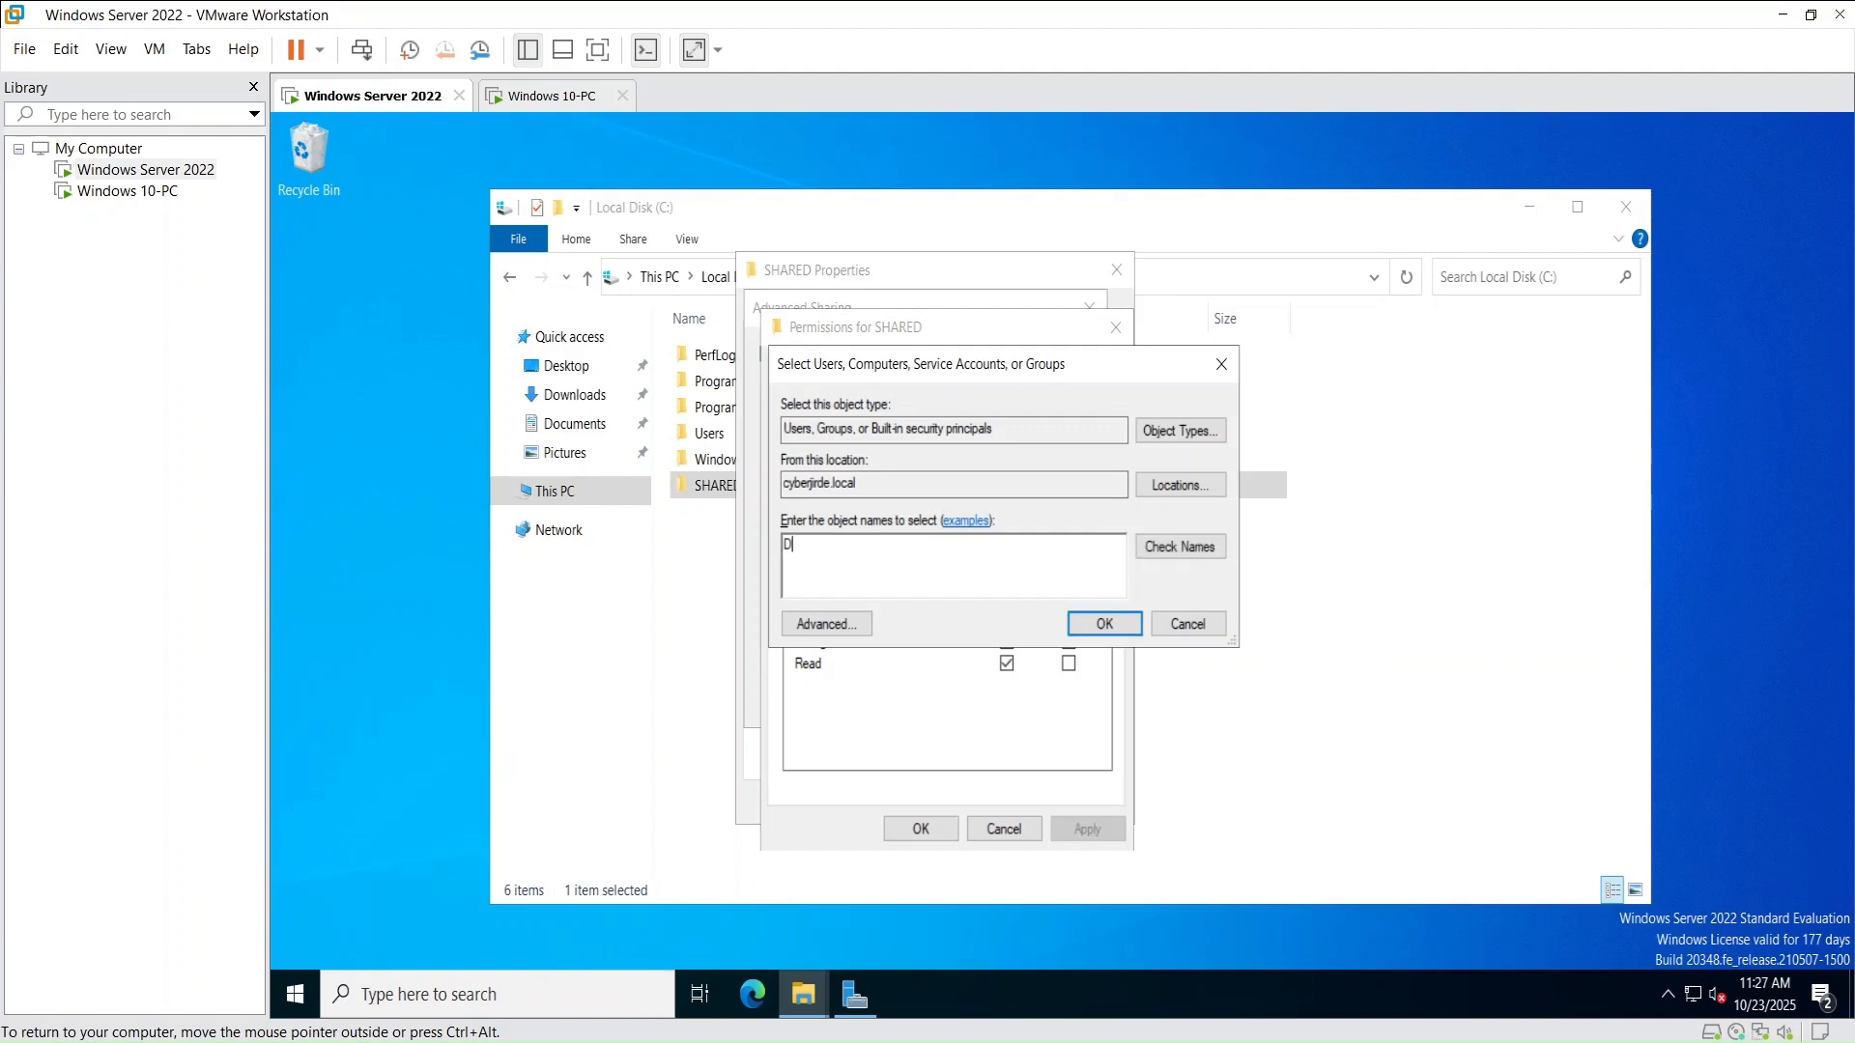
{"action": "key", "text": "BackSpace"}
{"action": "type", "text": "domain"}
{"action": "left_click", "coordinate": [1183, 548]}
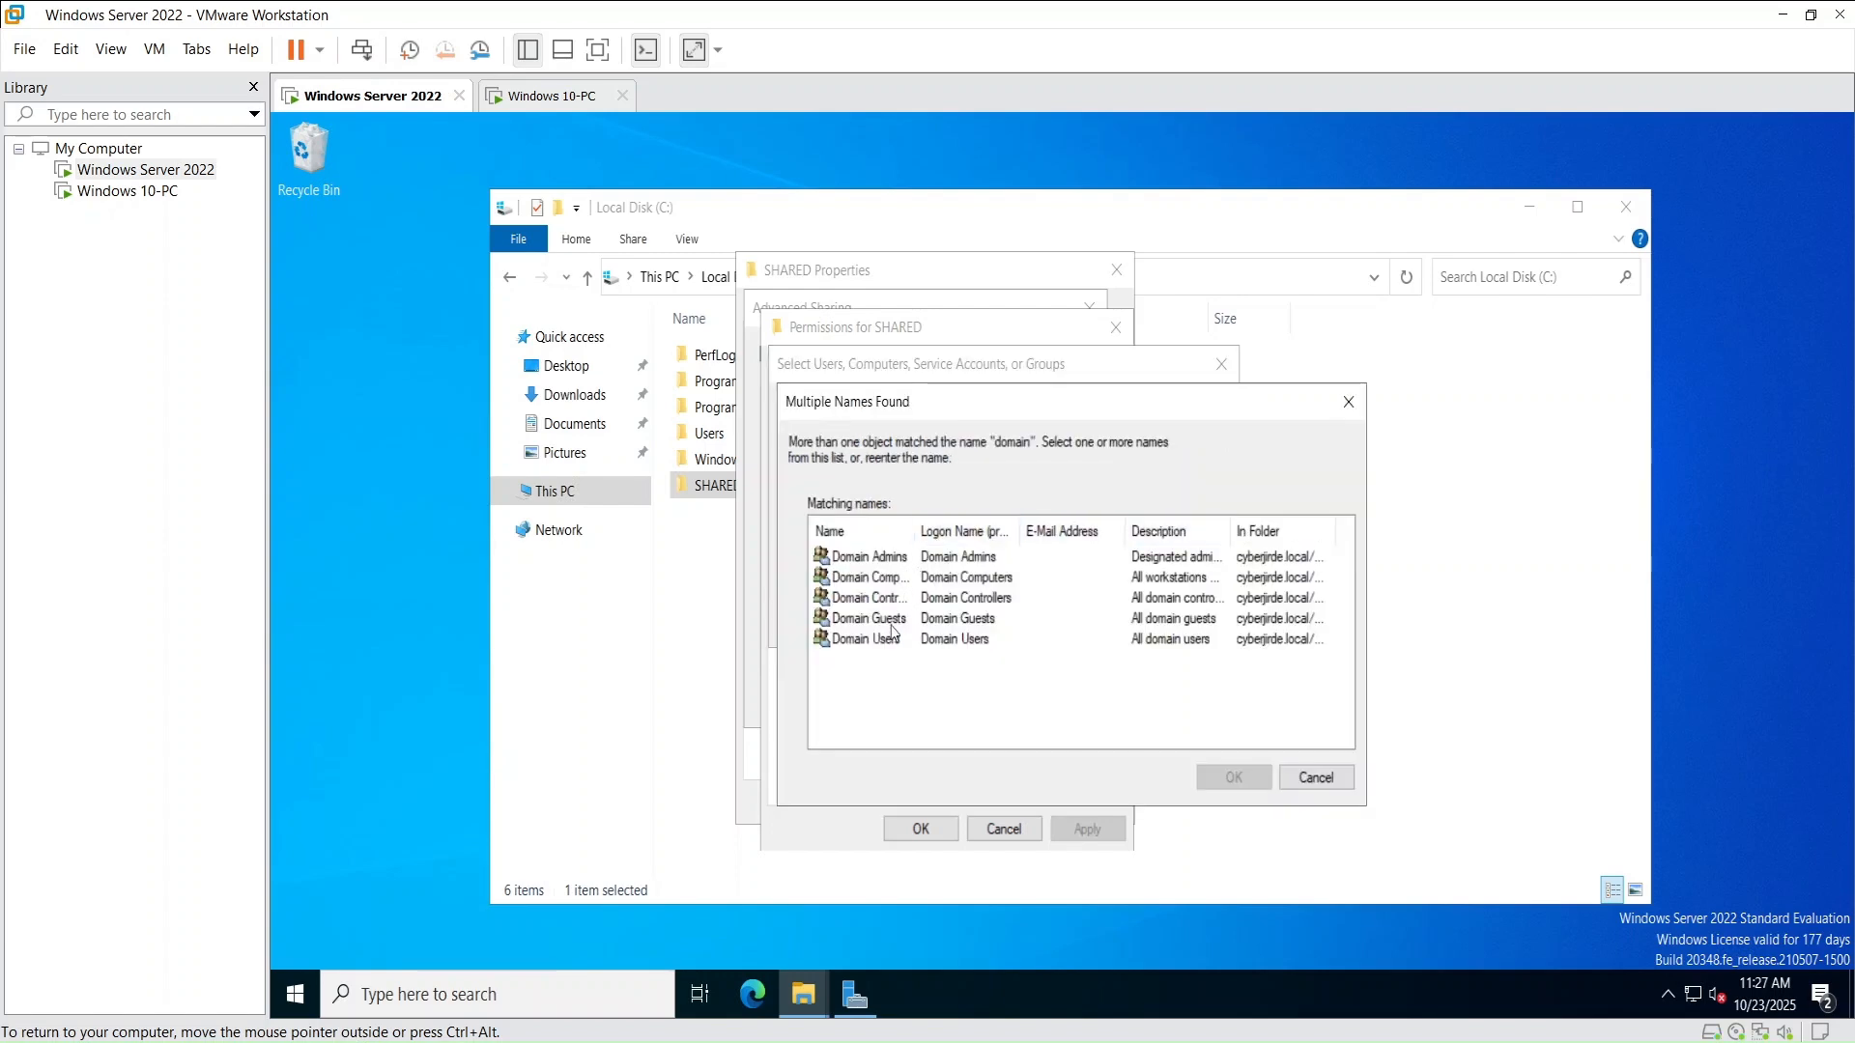
{"action": "left_click", "coordinate": [890, 639]}
{"action": "left_click", "coordinate": [1234, 777]}
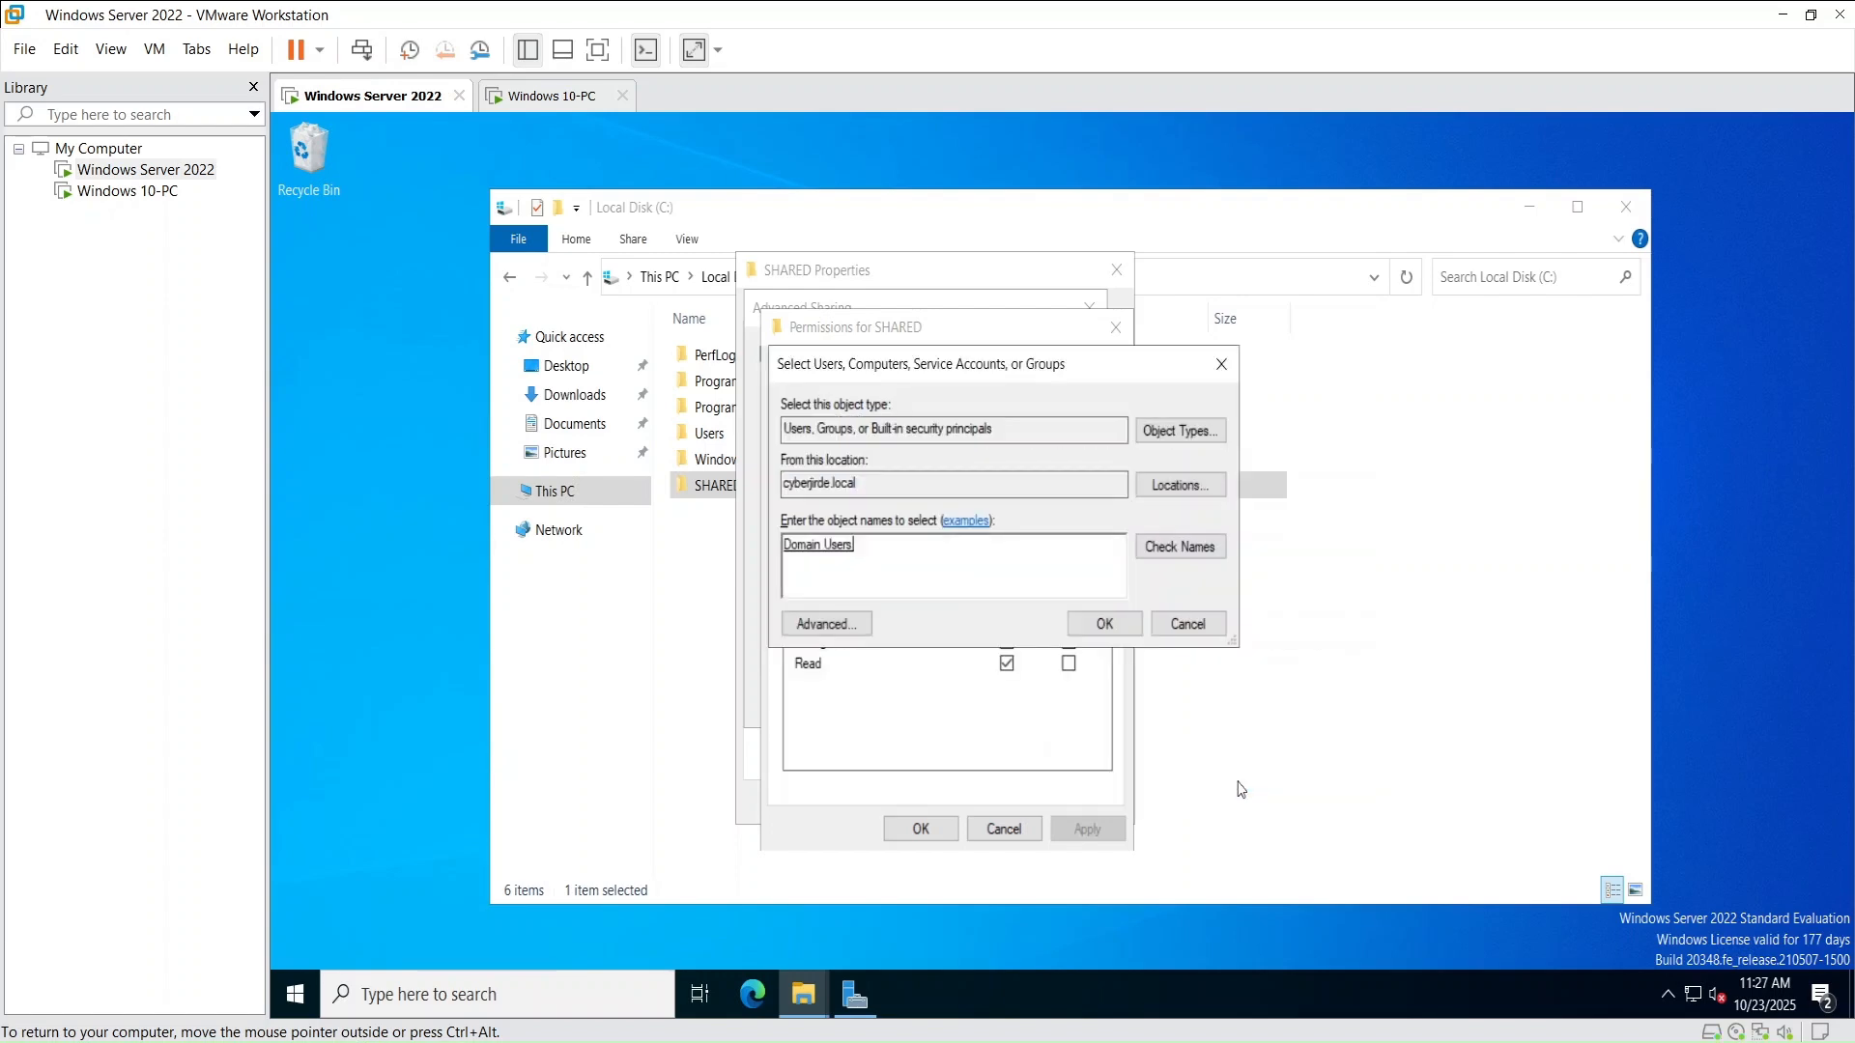
{"action": "left_click", "coordinate": [1103, 626]}
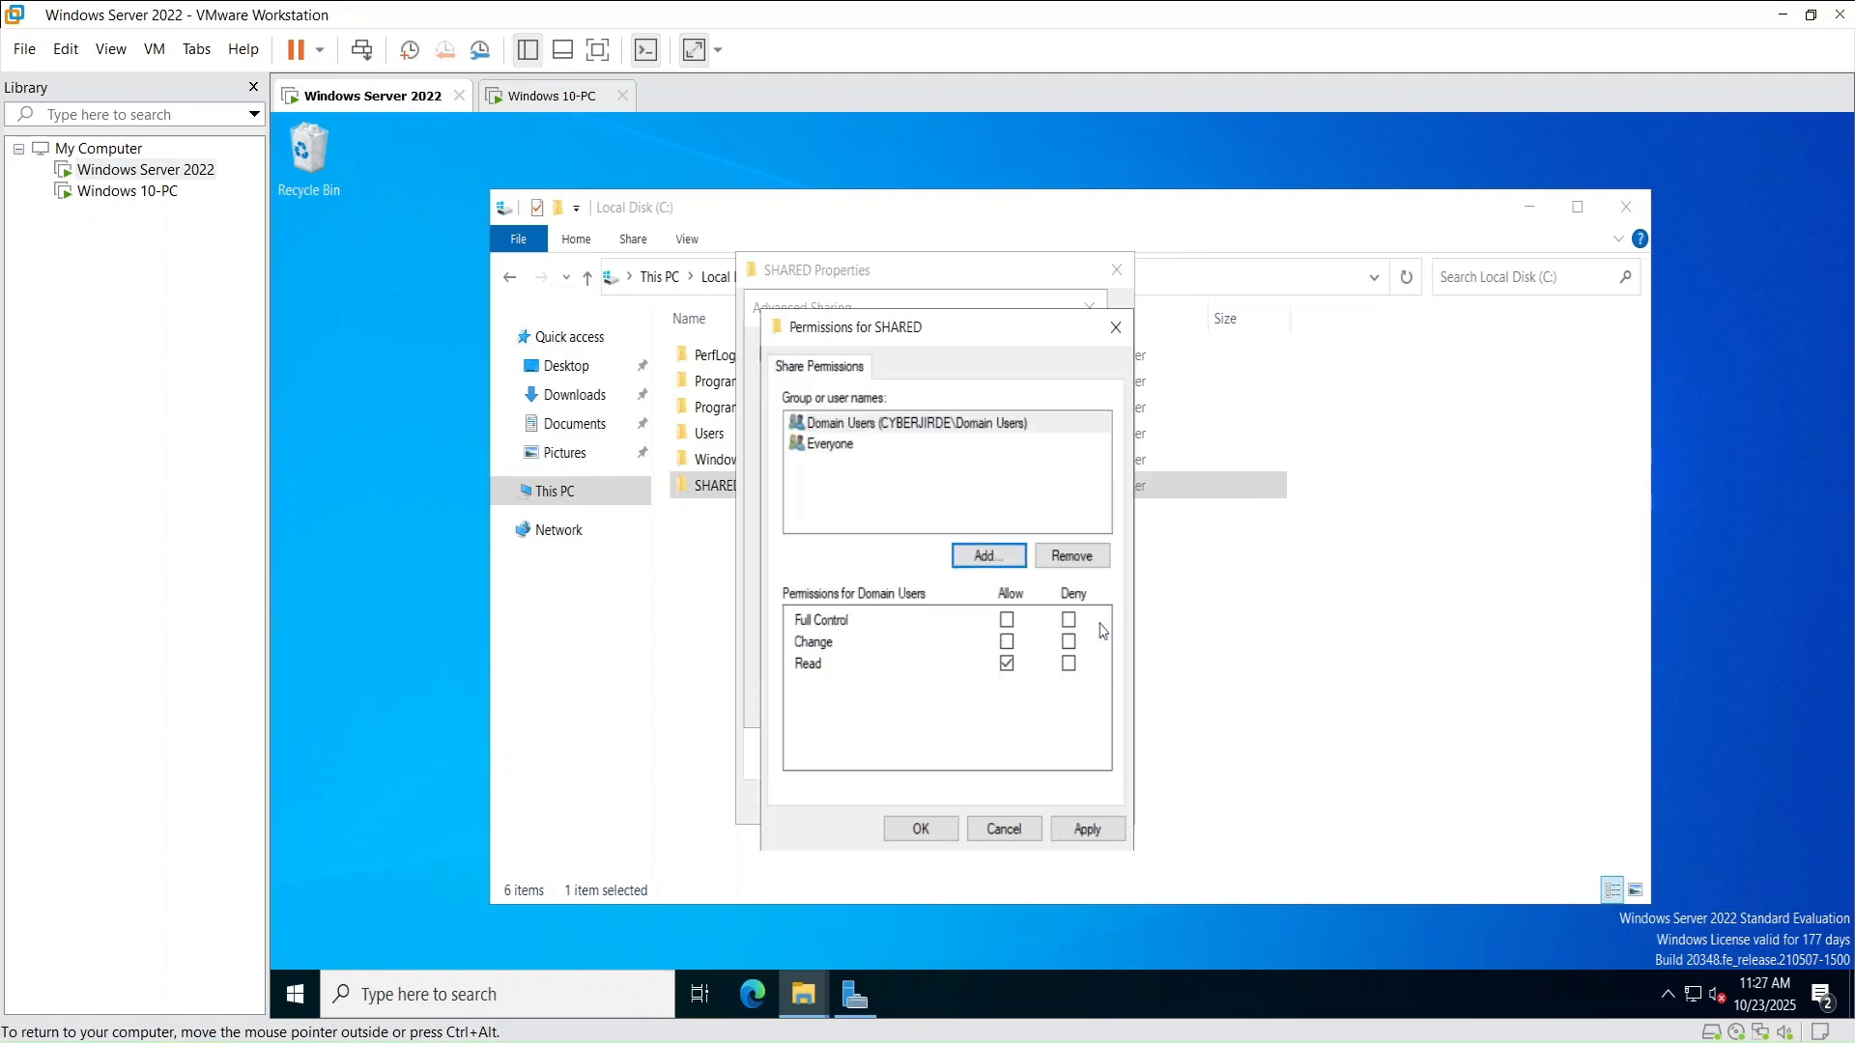
{"action": "left_click", "coordinate": [1084, 833]}
{"action": "left_click", "coordinate": [919, 831]}
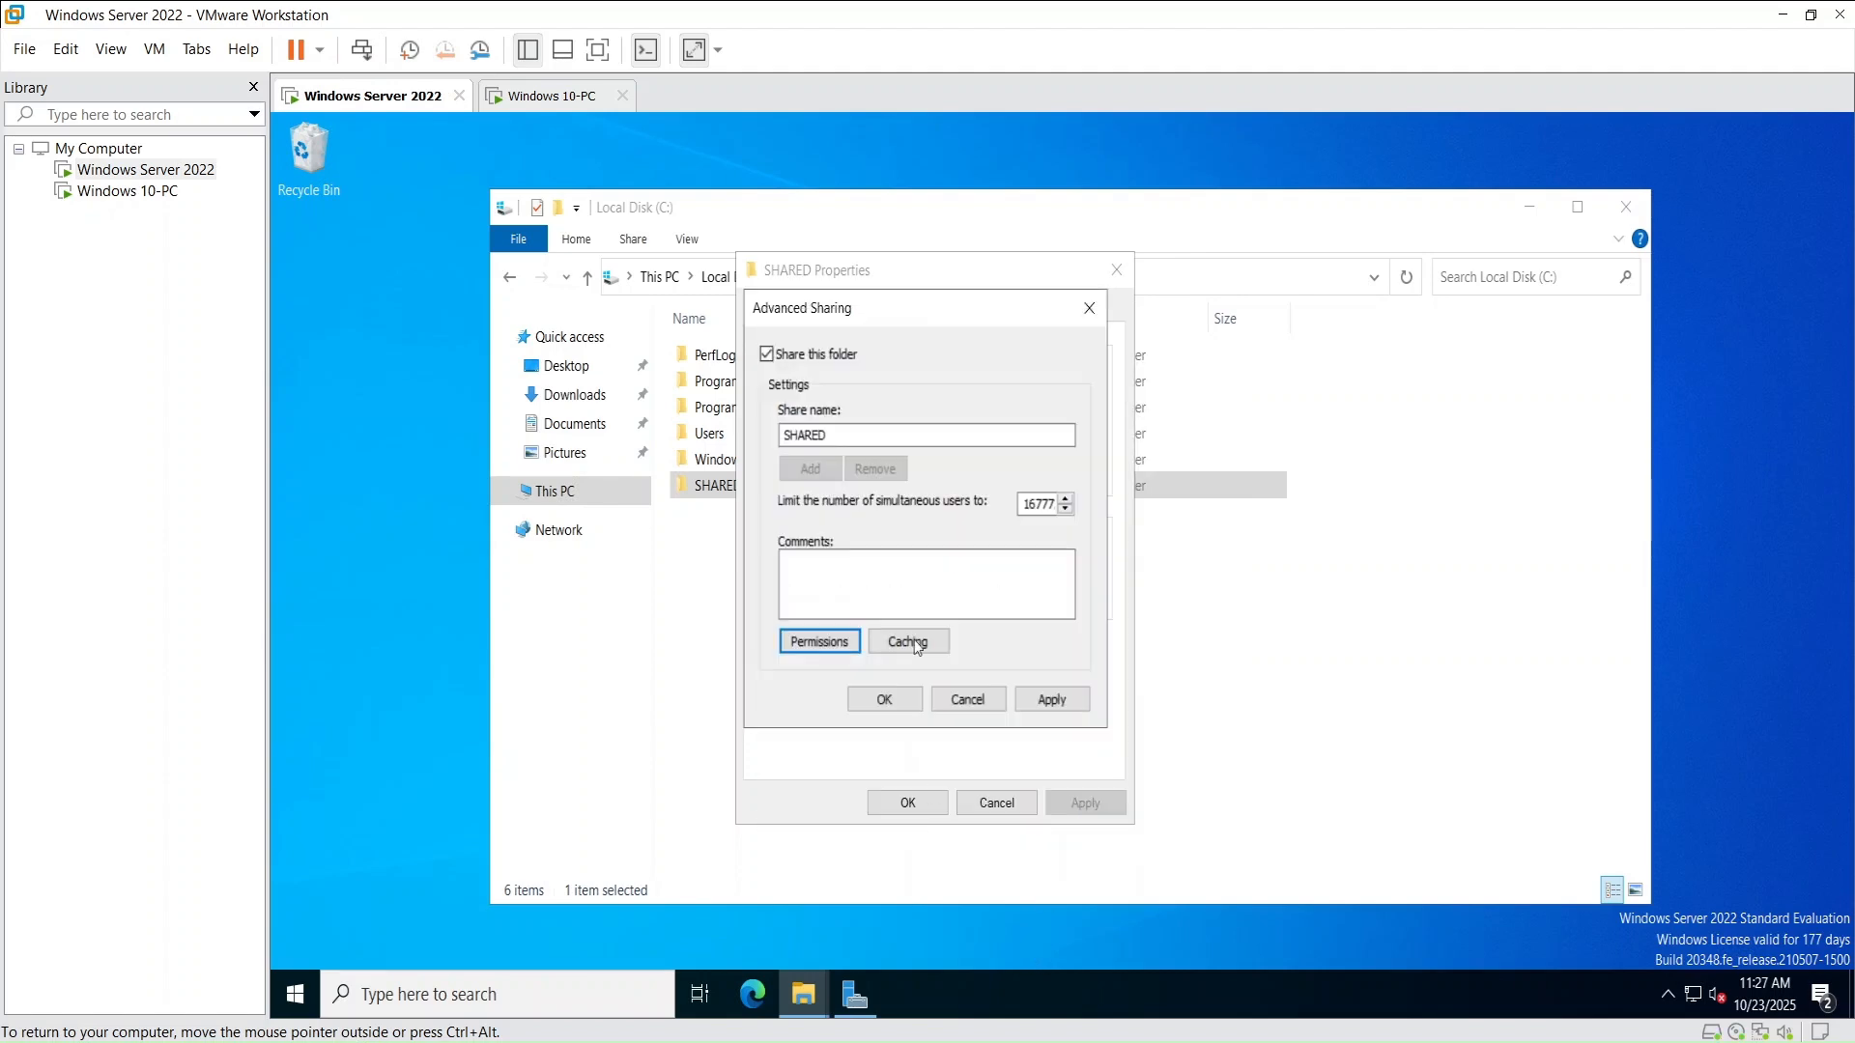
Apply the advanced sharing settings, check the SHARED folder's security permissions and close its properties
{"action": "left_click", "coordinate": [1074, 708]}
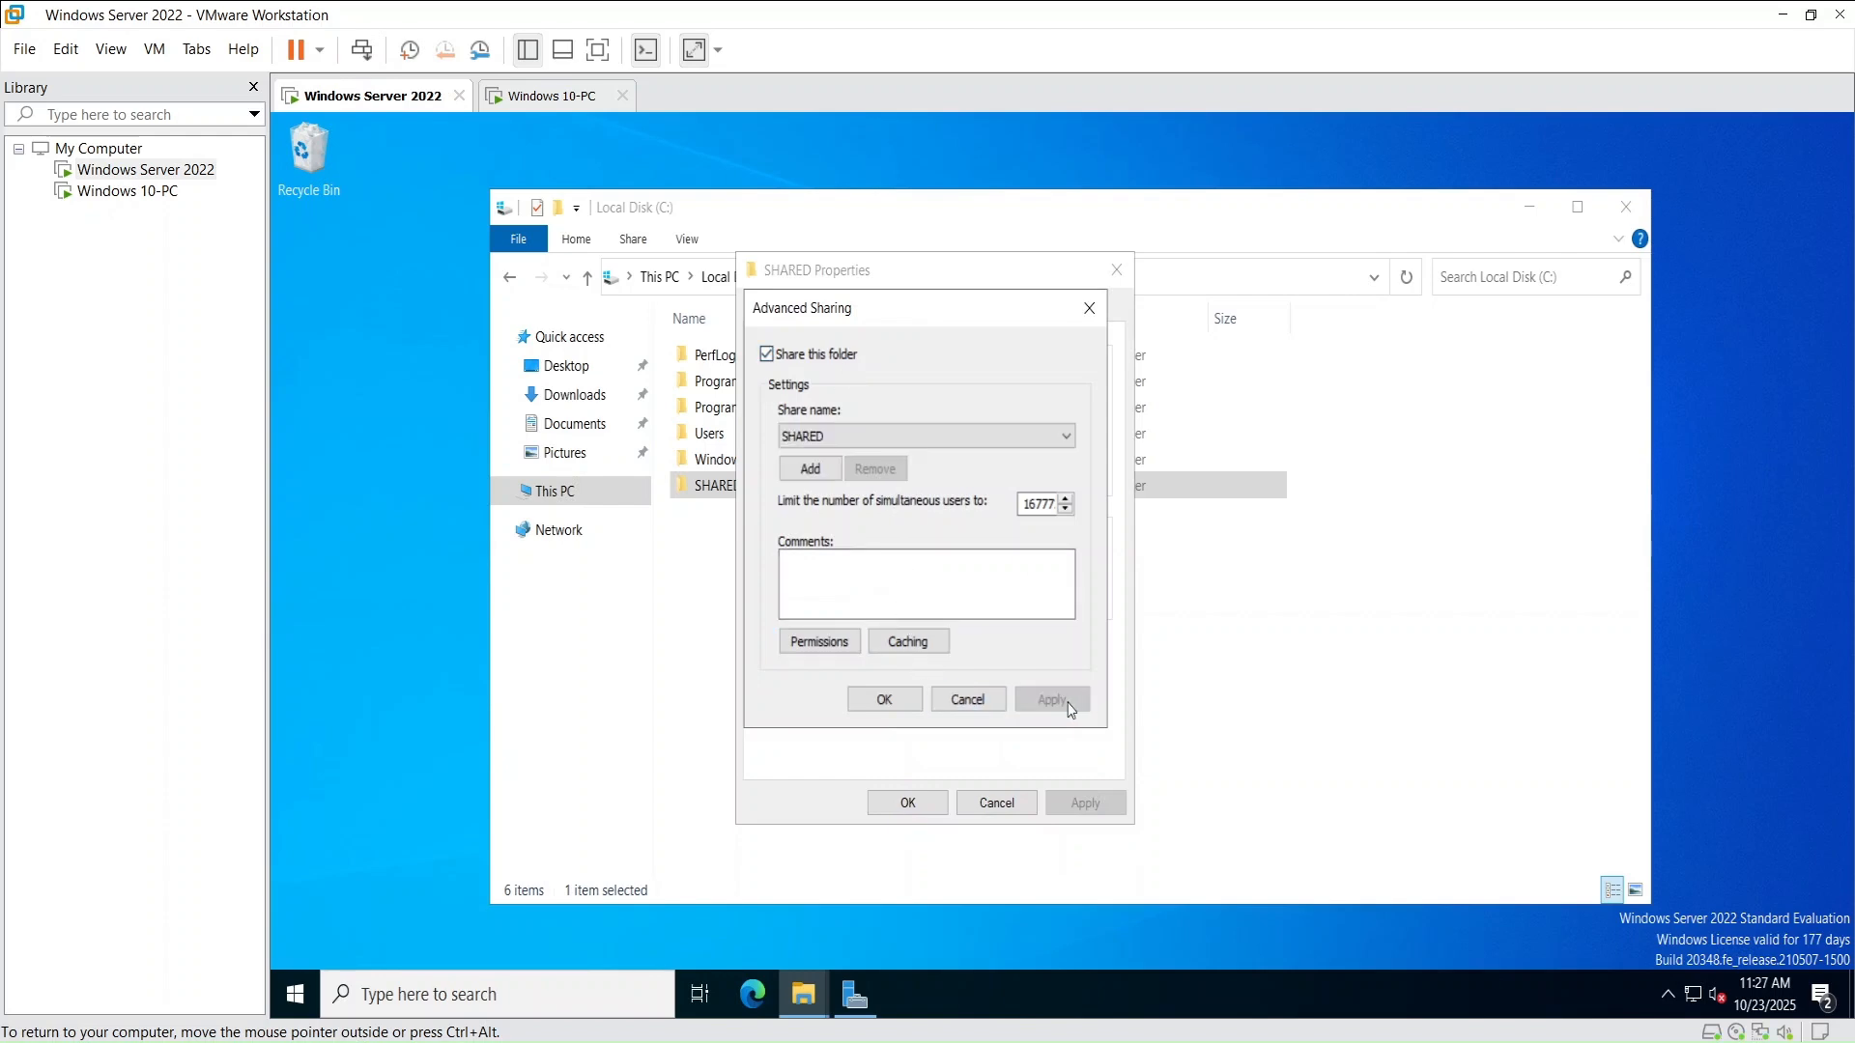
{"action": "left_click", "coordinate": [883, 699]}
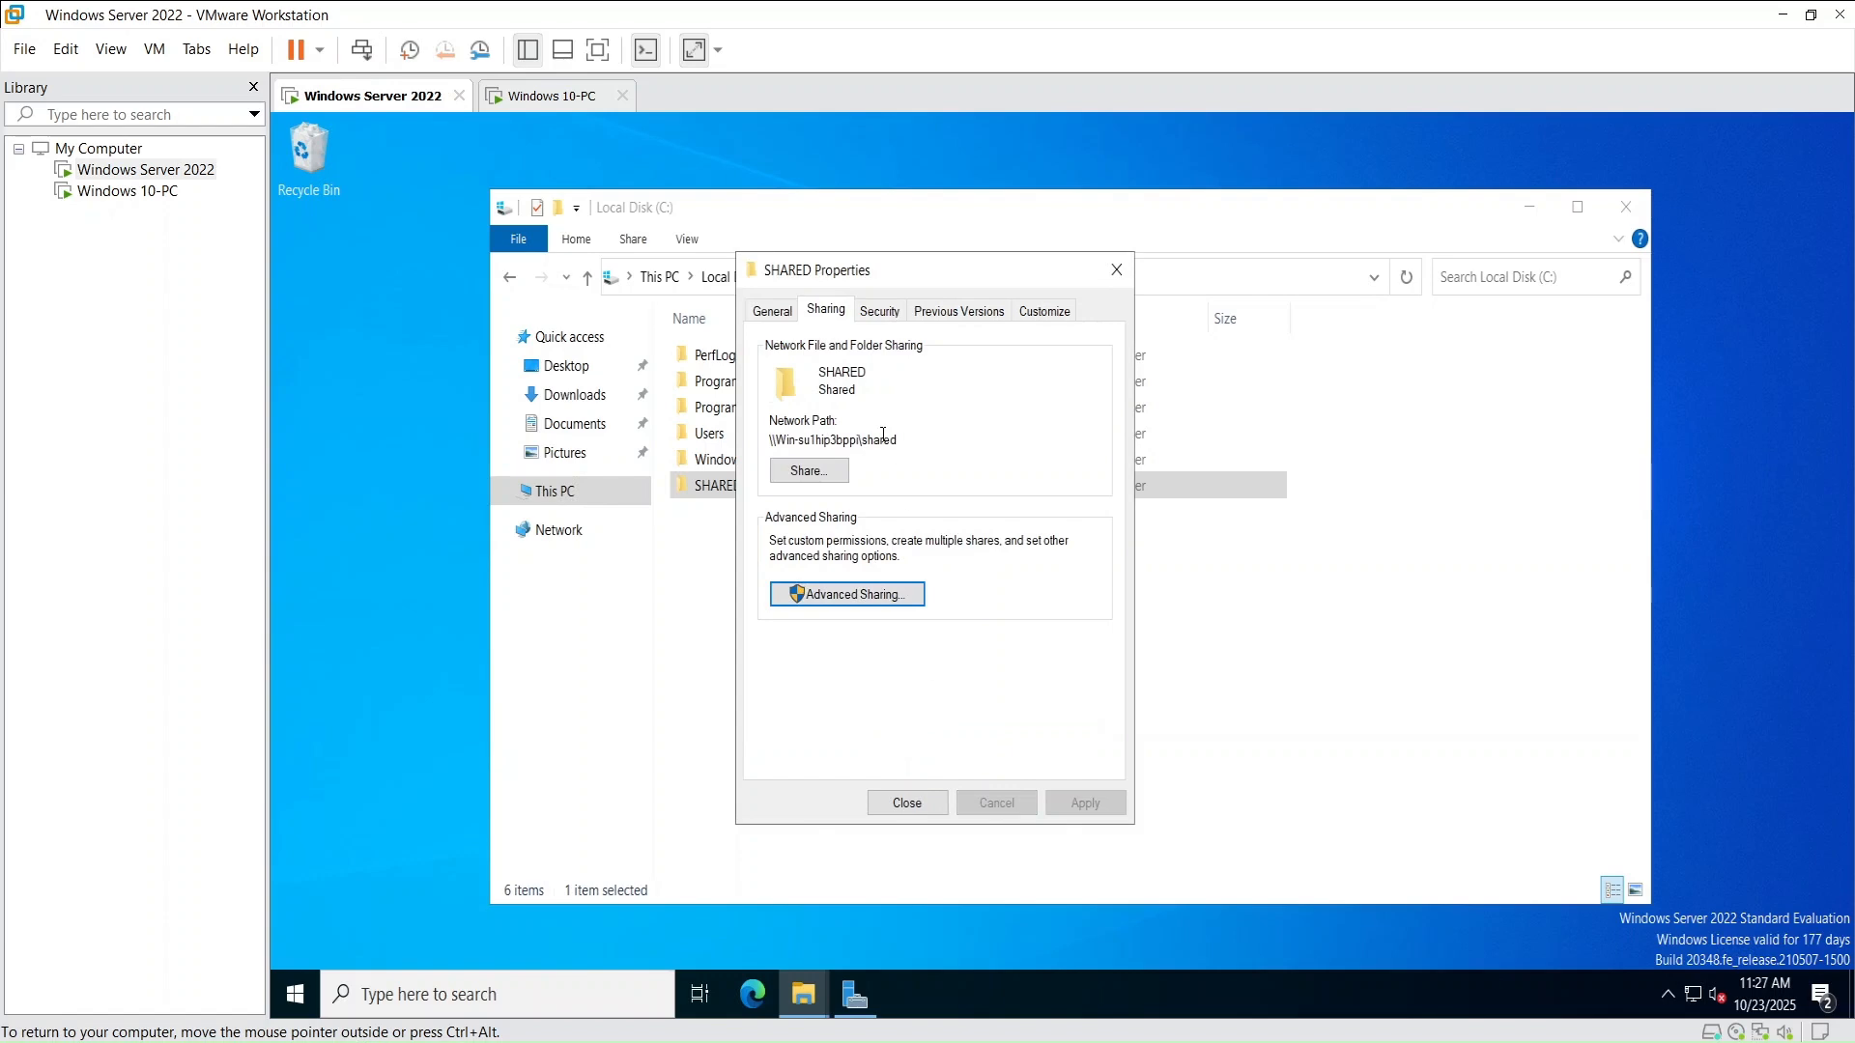
{"action": "left_click", "coordinate": [895, 312]}
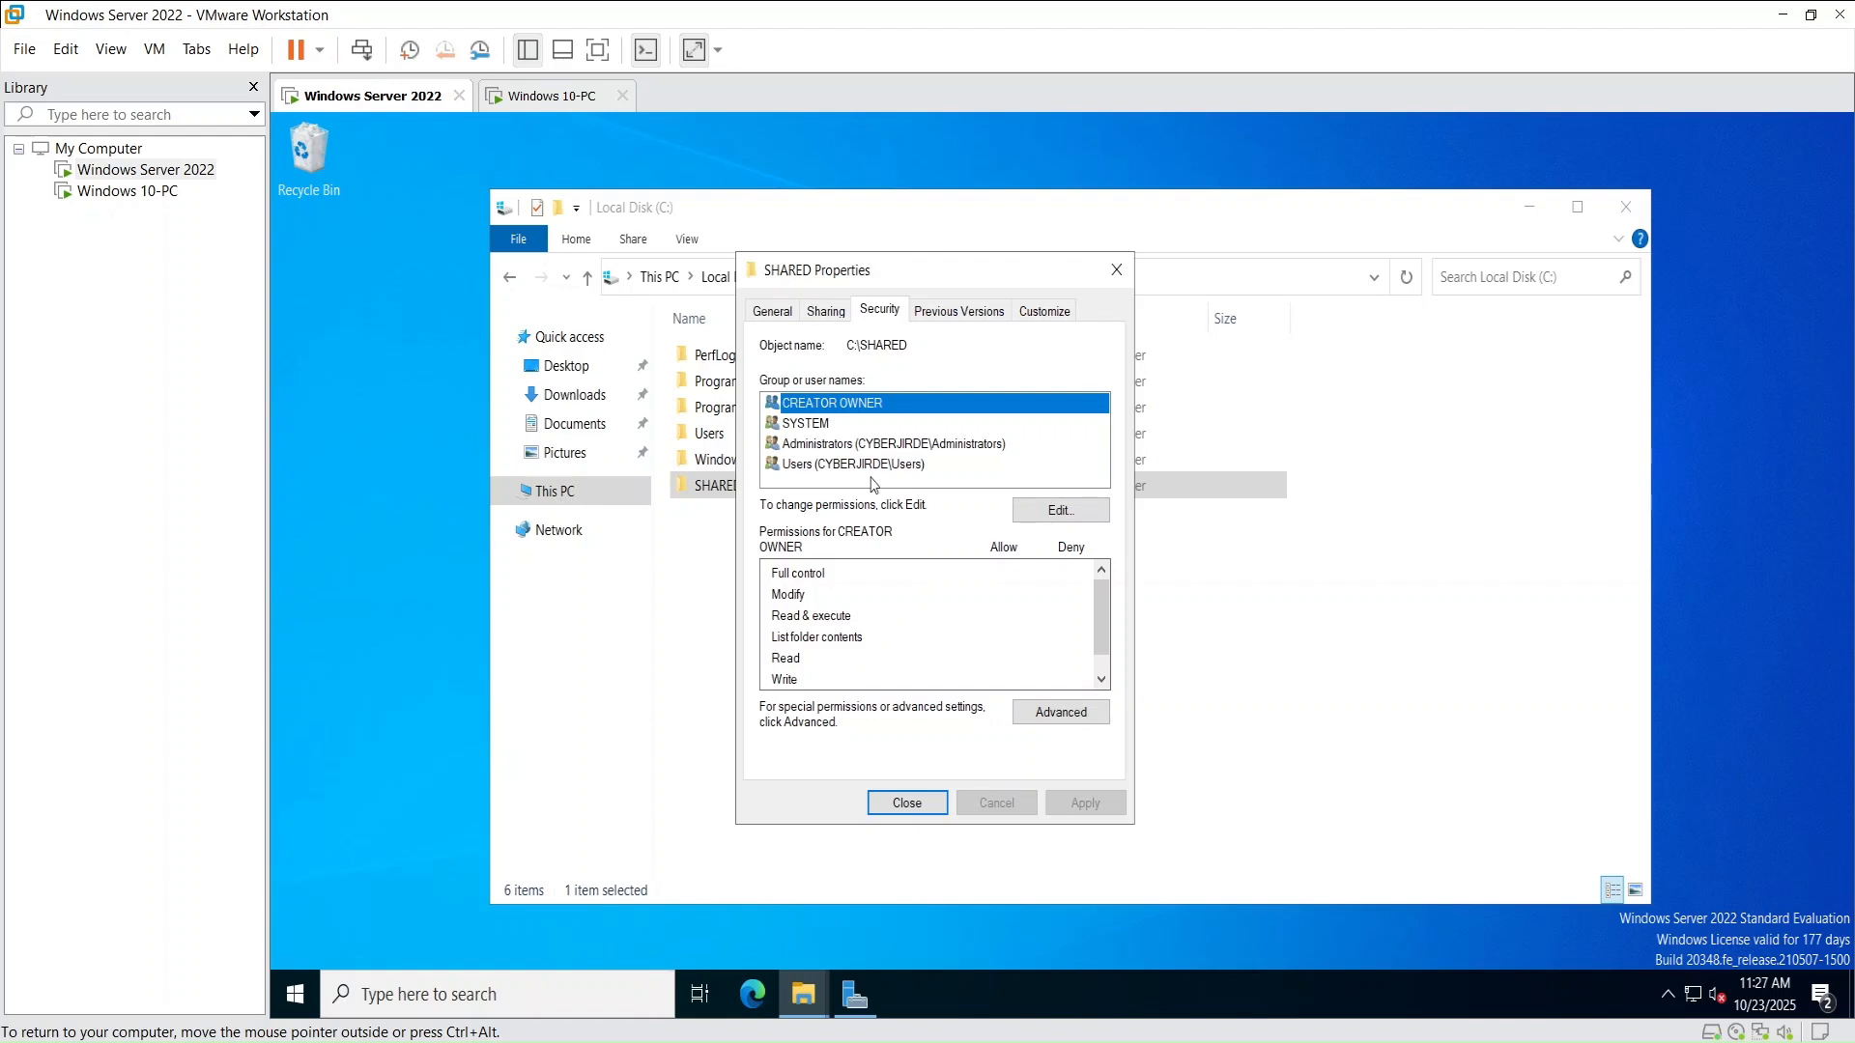
{"action": "left_click", "coordinate": [918, 813]}
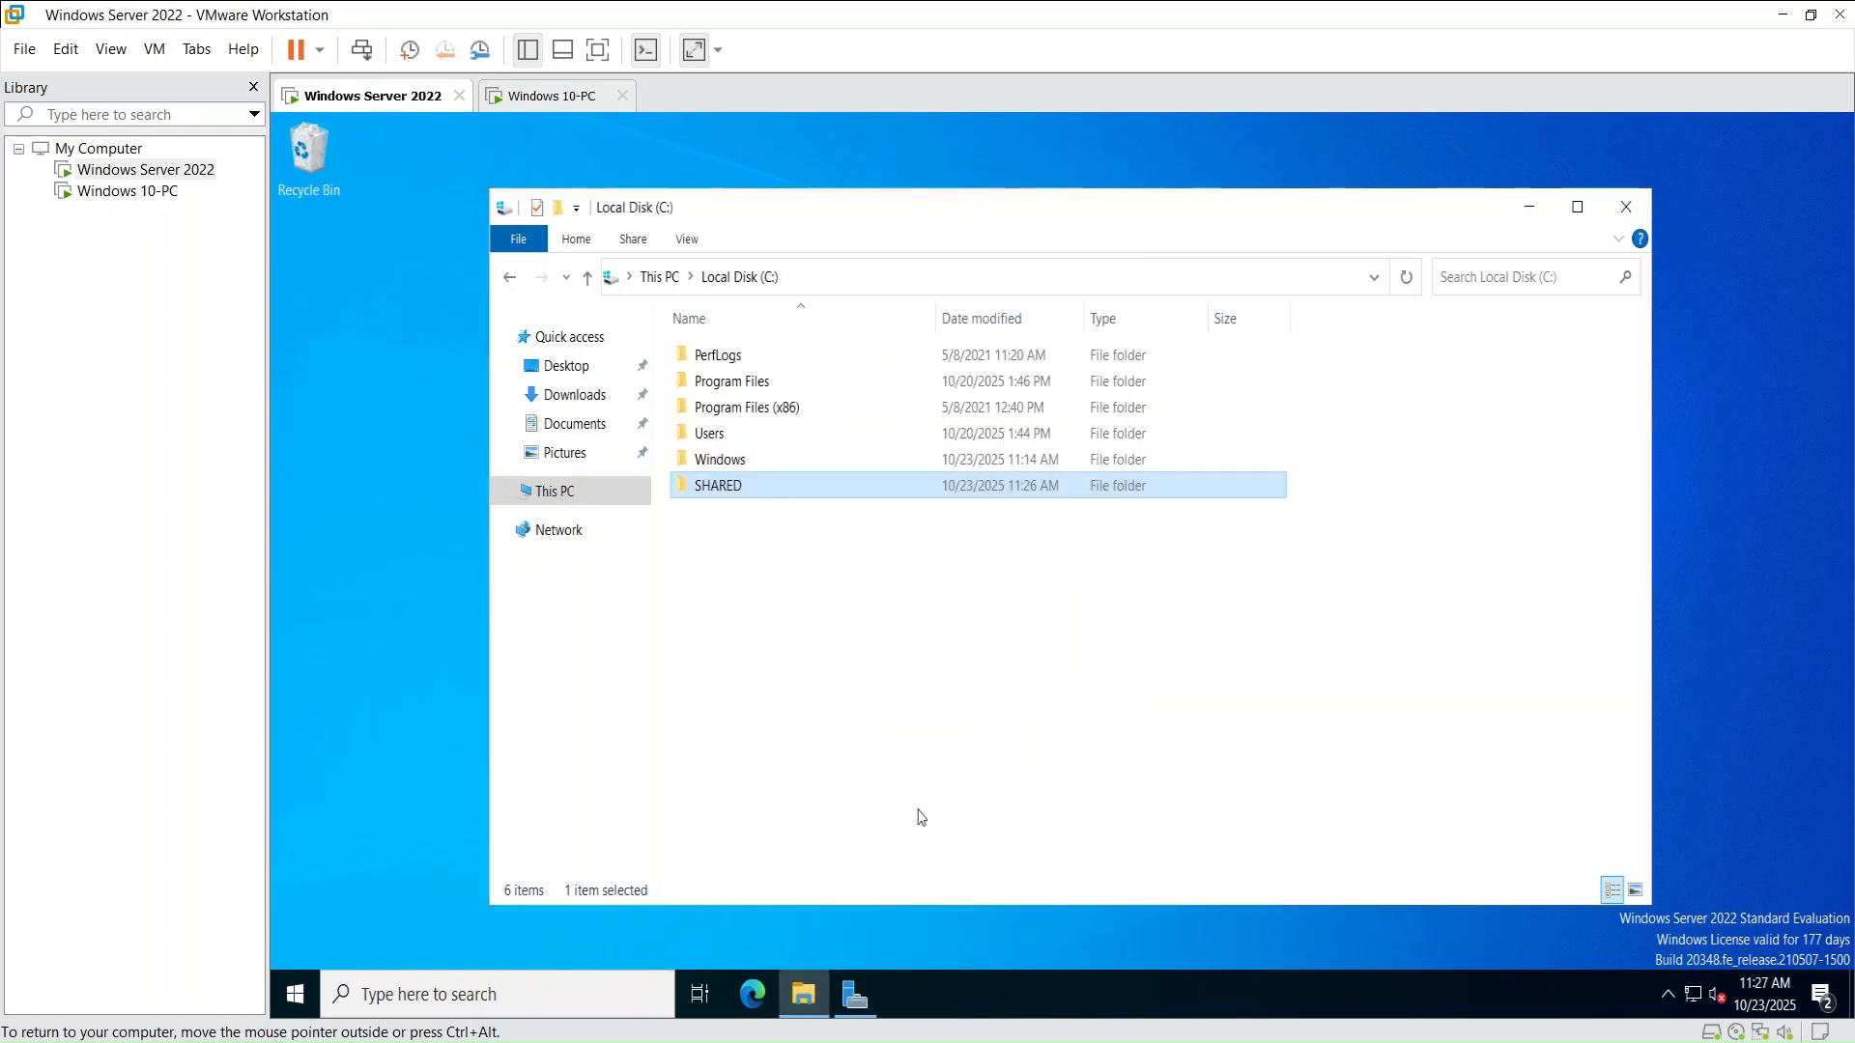
On the Windows 10-PC virtual machine, start mapping a network drive from This PC and choose its drive letter
{"action": "left_click", "coordinate": [552, 101]}
{"action": "left_click", "coordinate": [867, 462]}
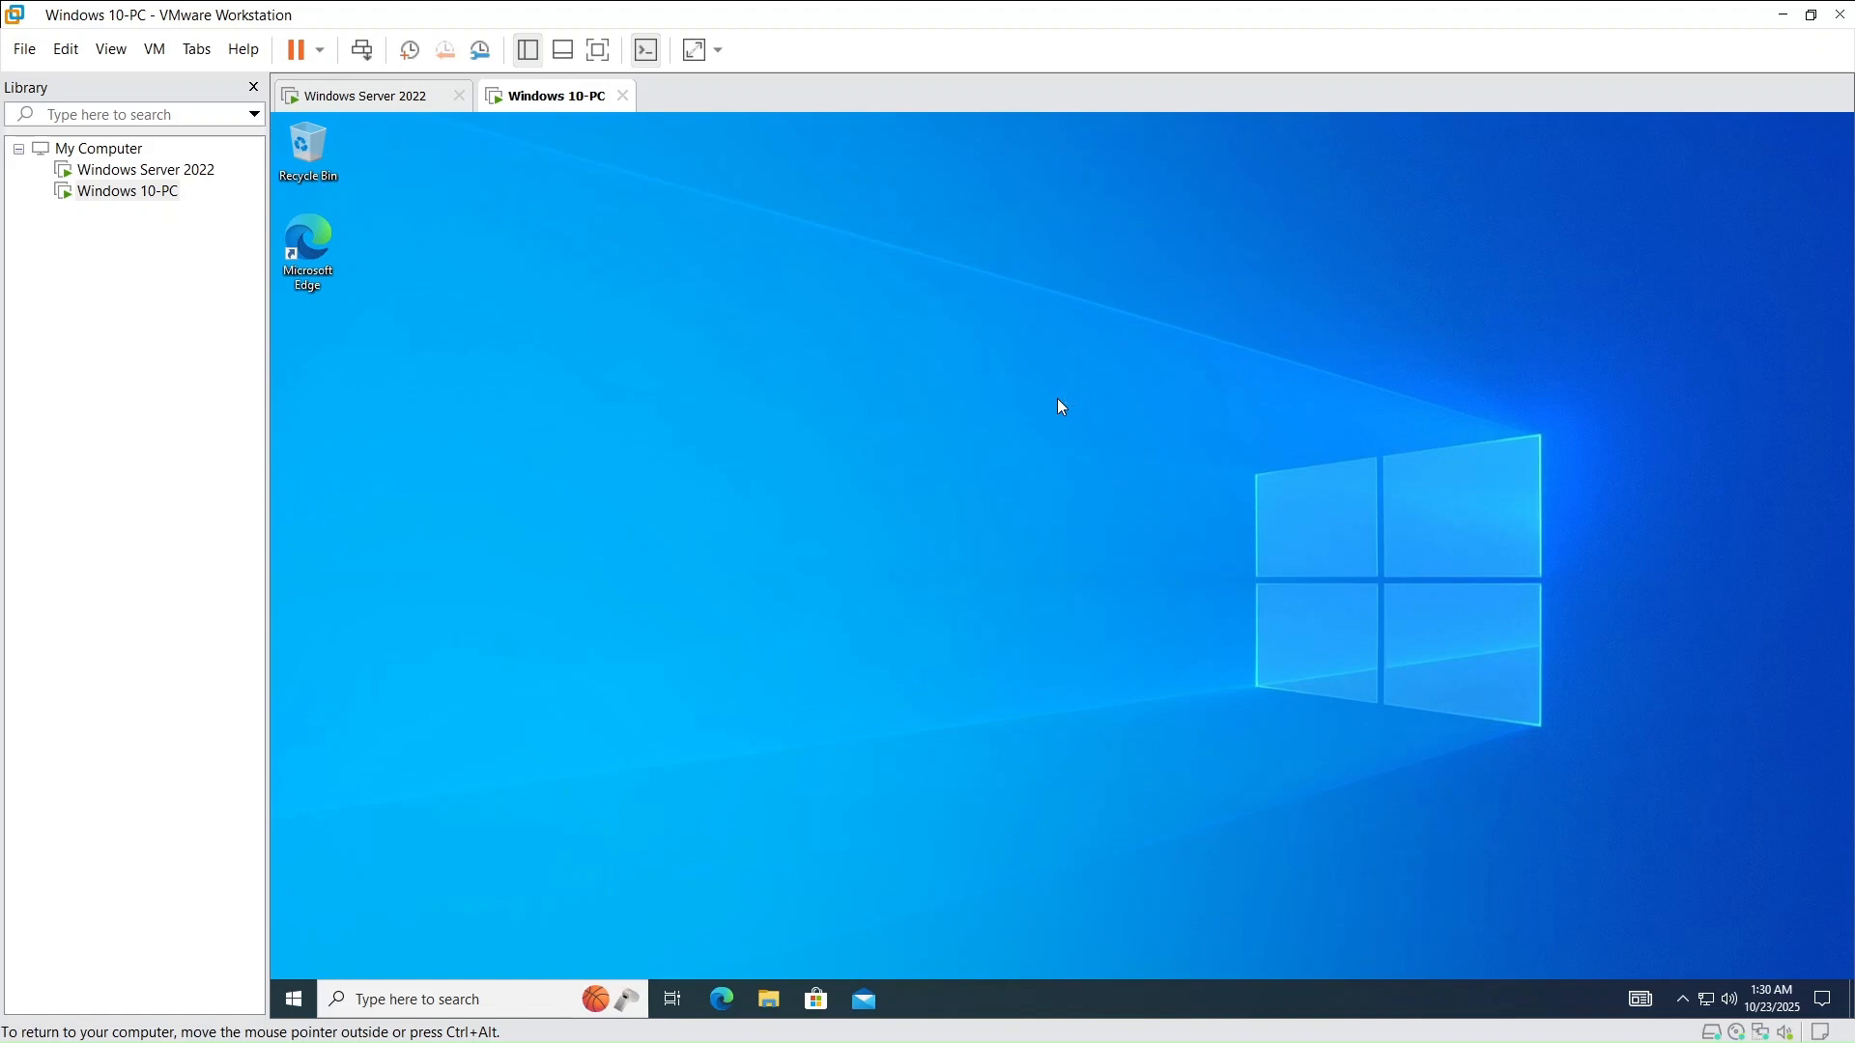
{"action": "left_click", "coordinate": [769, 1000]}
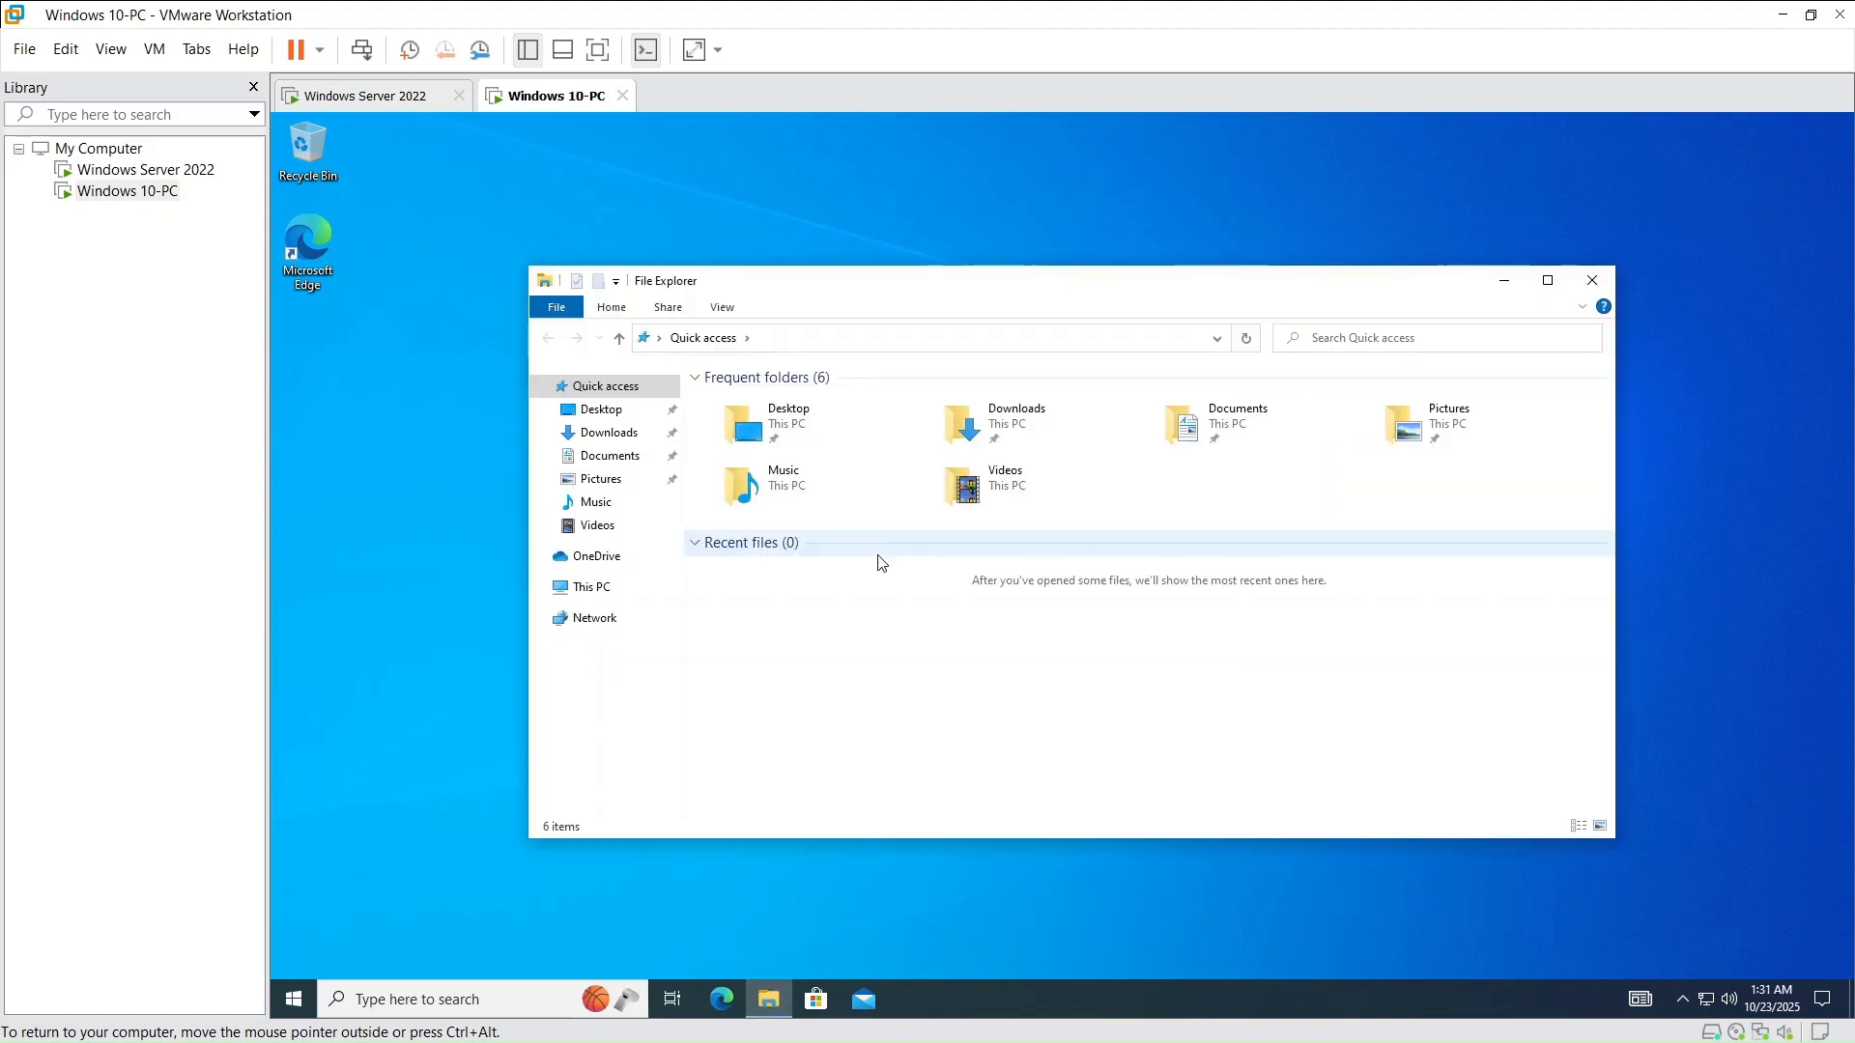
{"action": "right_click", "coordinate": [594, 596]}
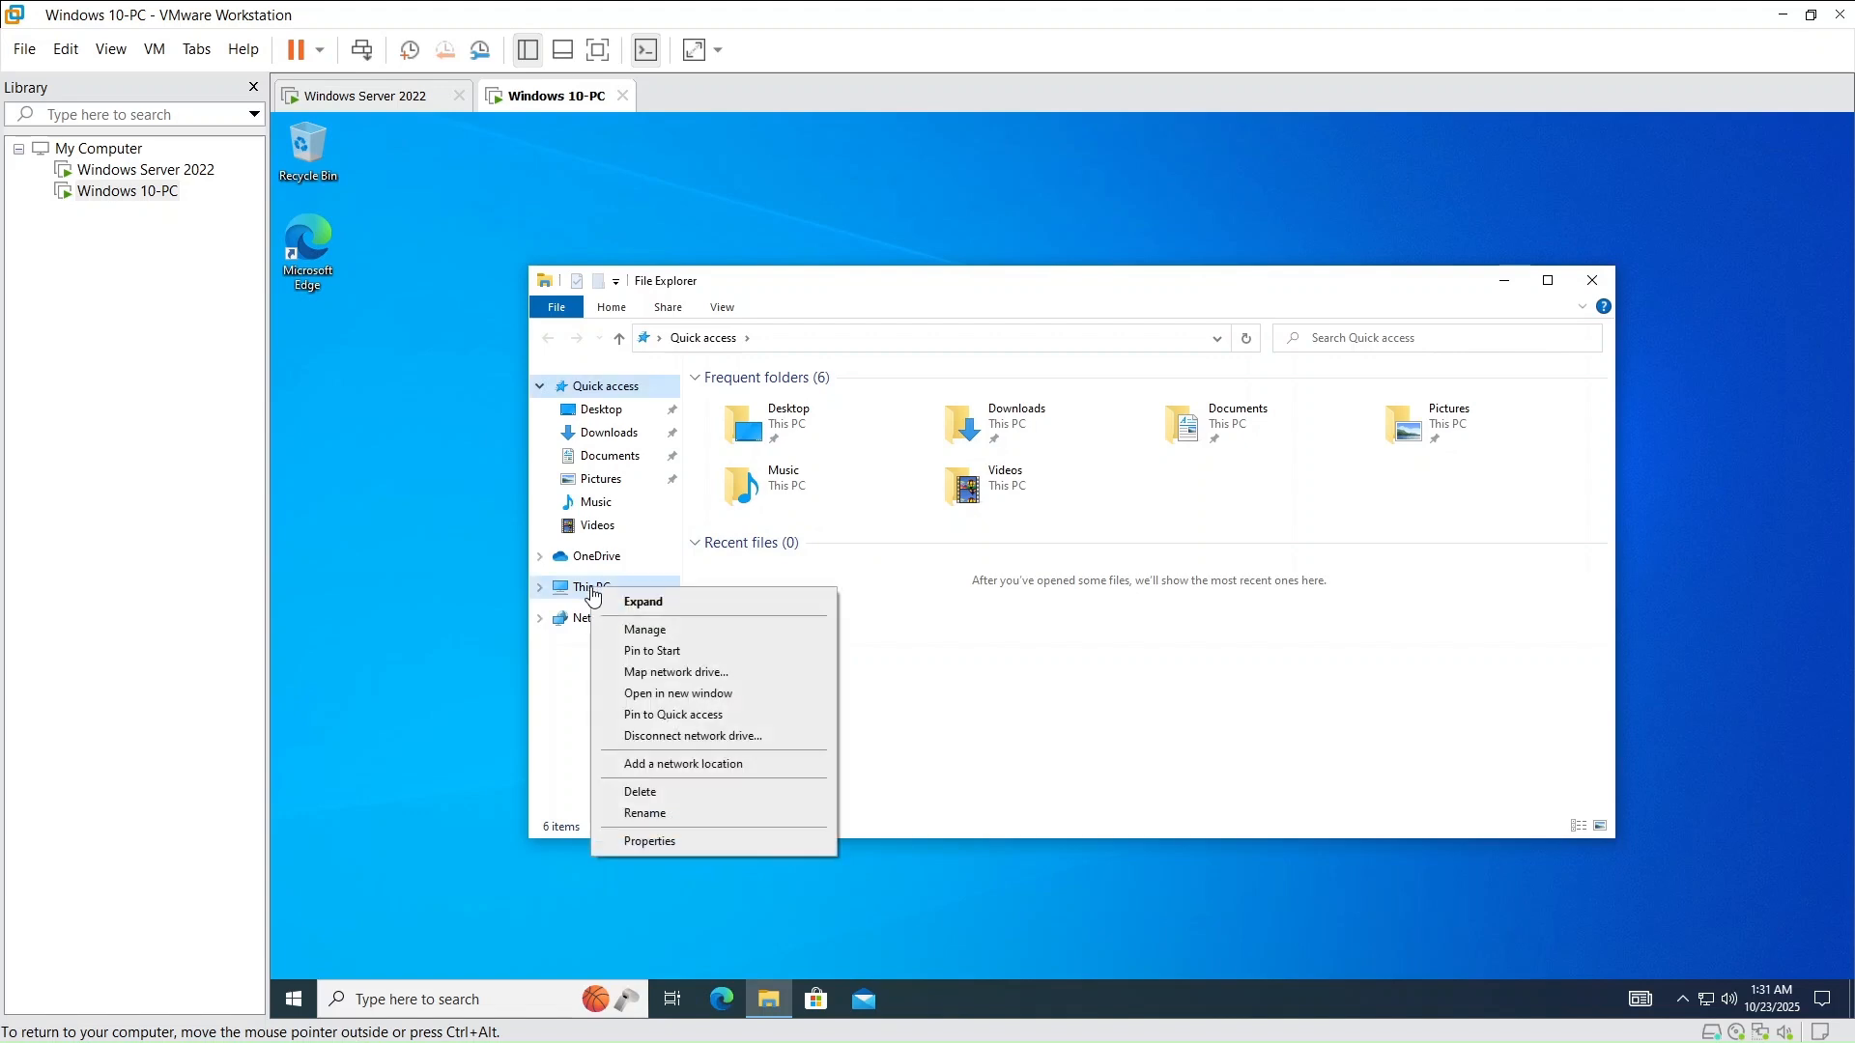
{"action": "left_click", "coordinate": [735, 674]}
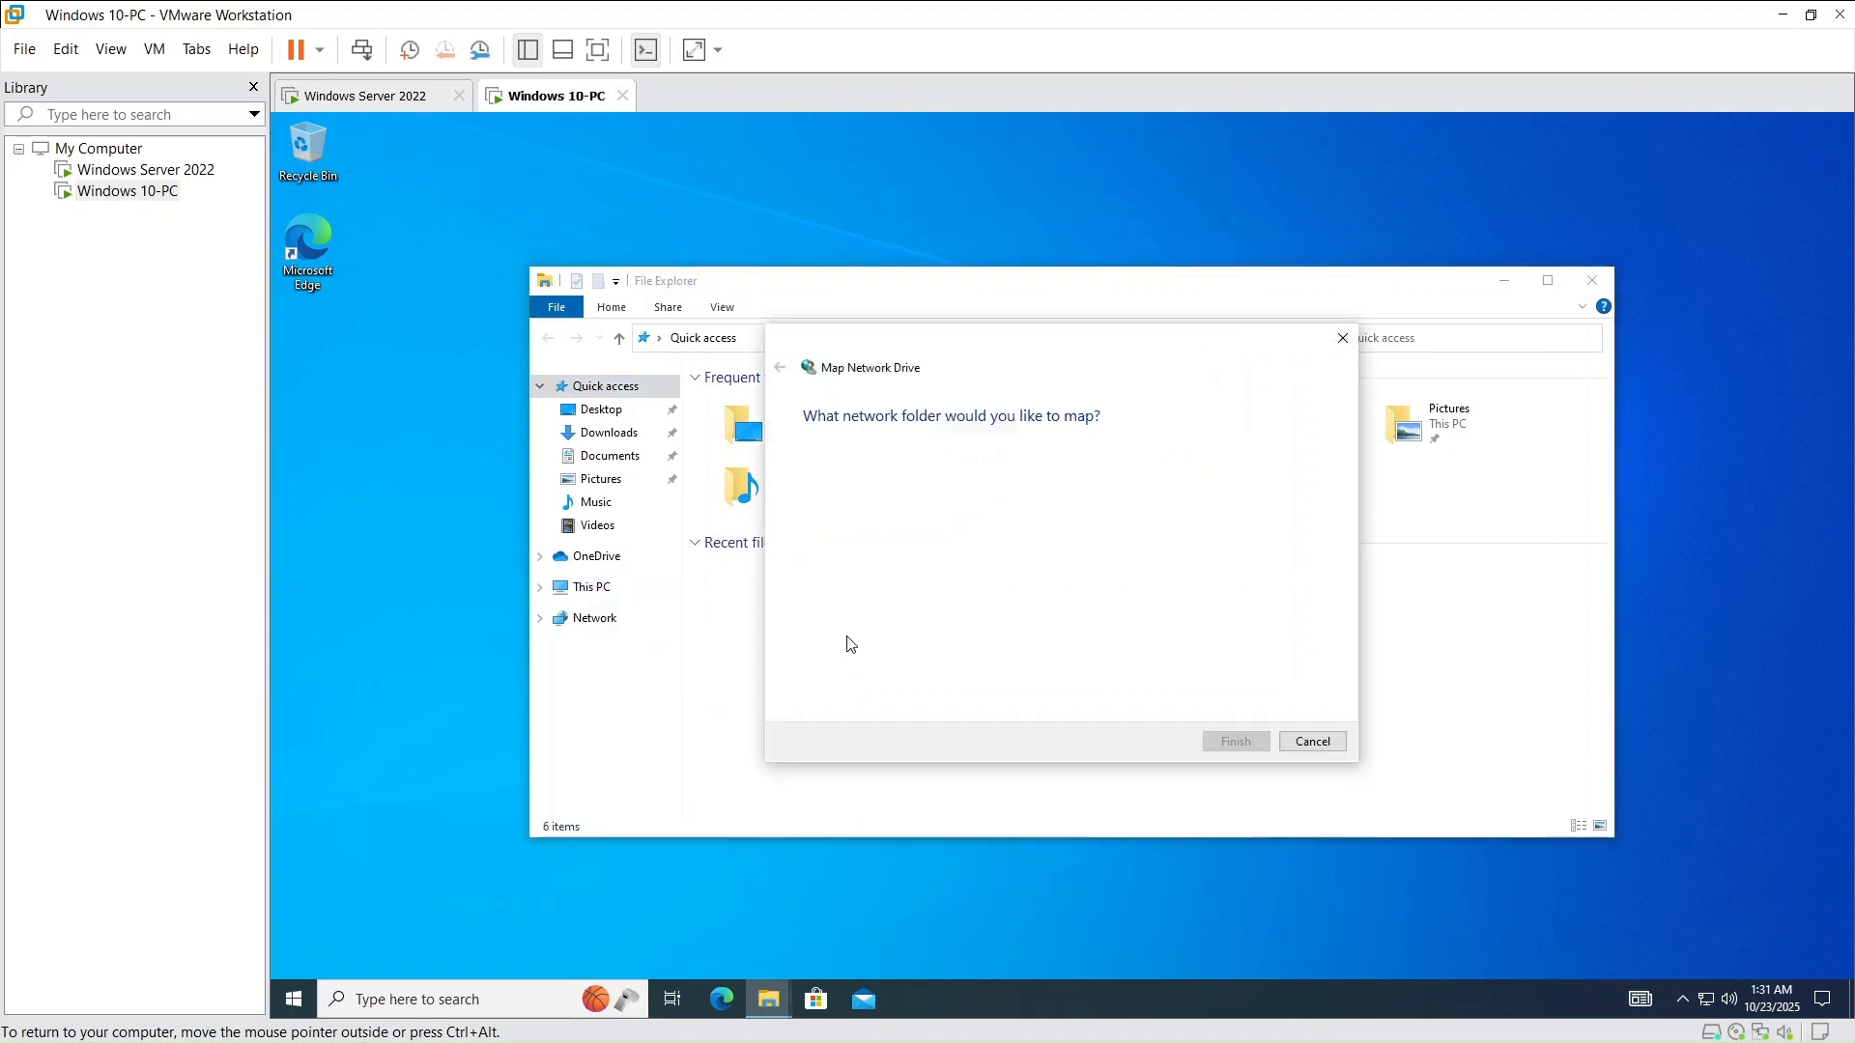
{"action": "left_click_drag", "start_coordinate": [1062, 357], "coordinate": [937, 286]}
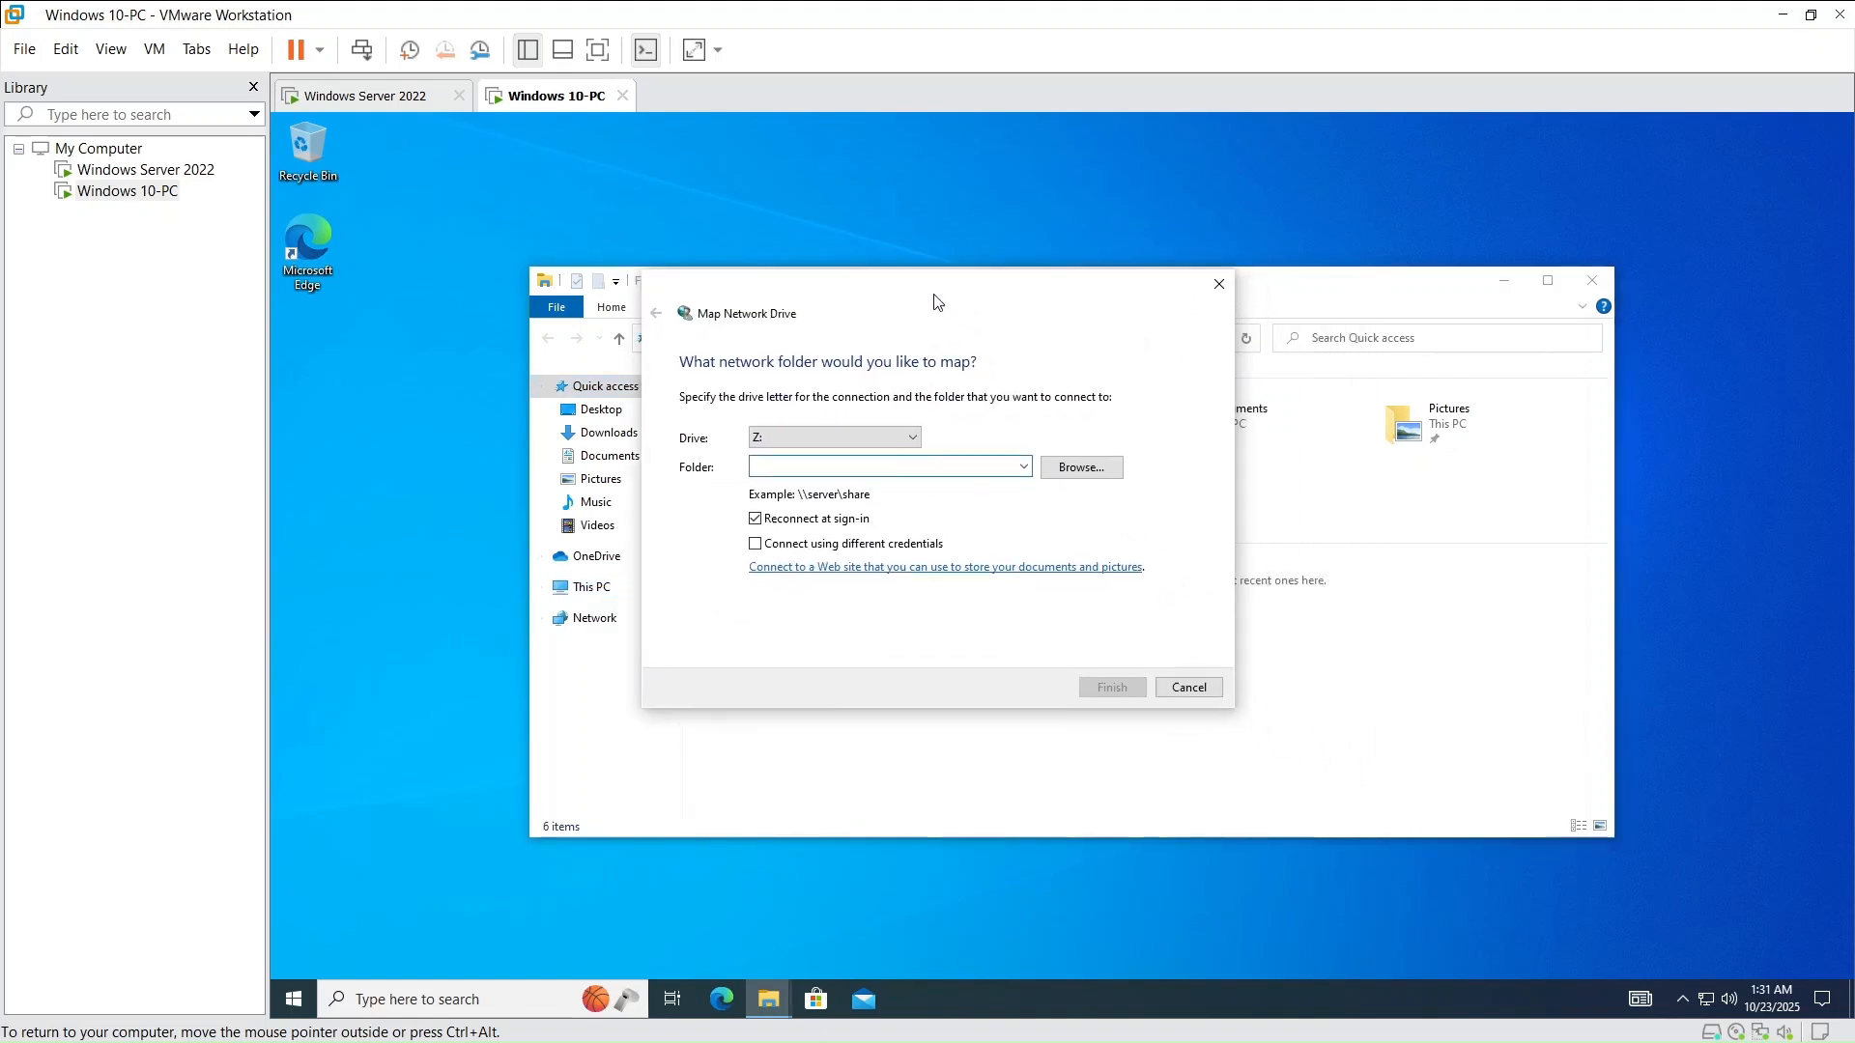
{"action": "left_click", "coordinate": [909, 424]}
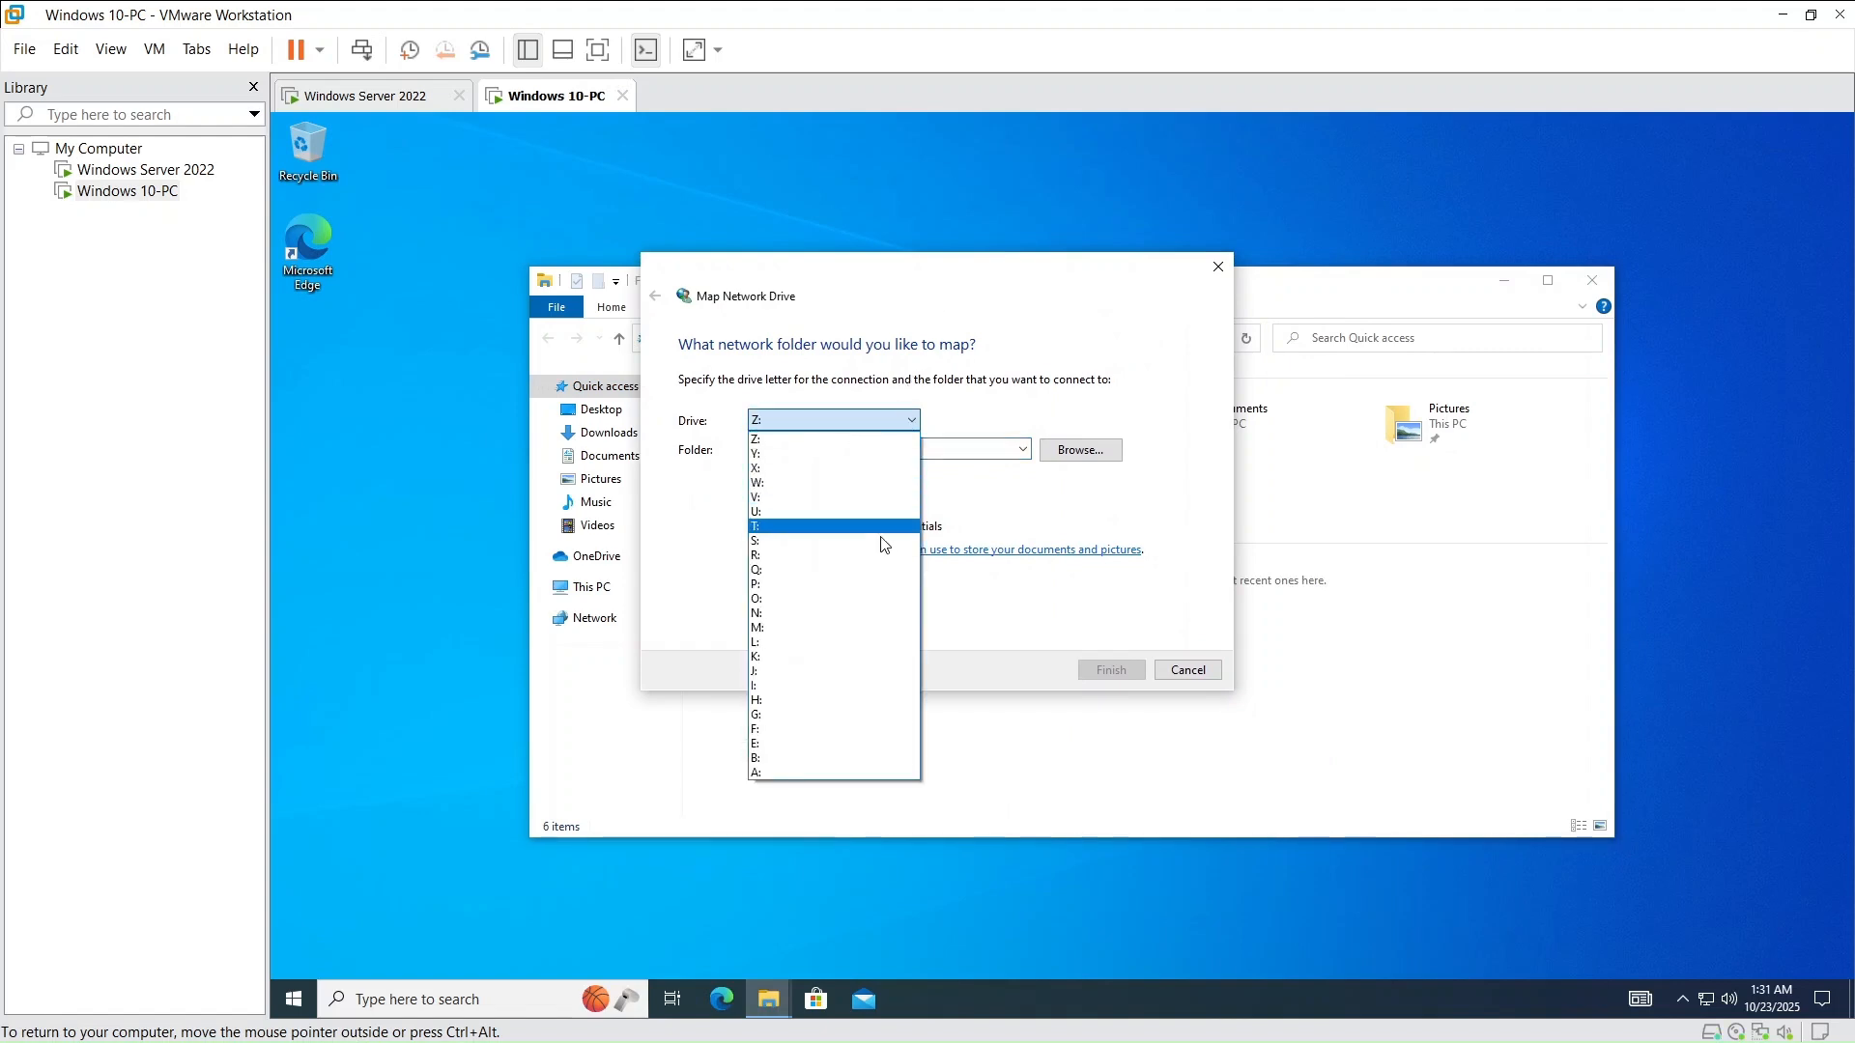
{"action": "left_click", "coordinate": [880, 555]}
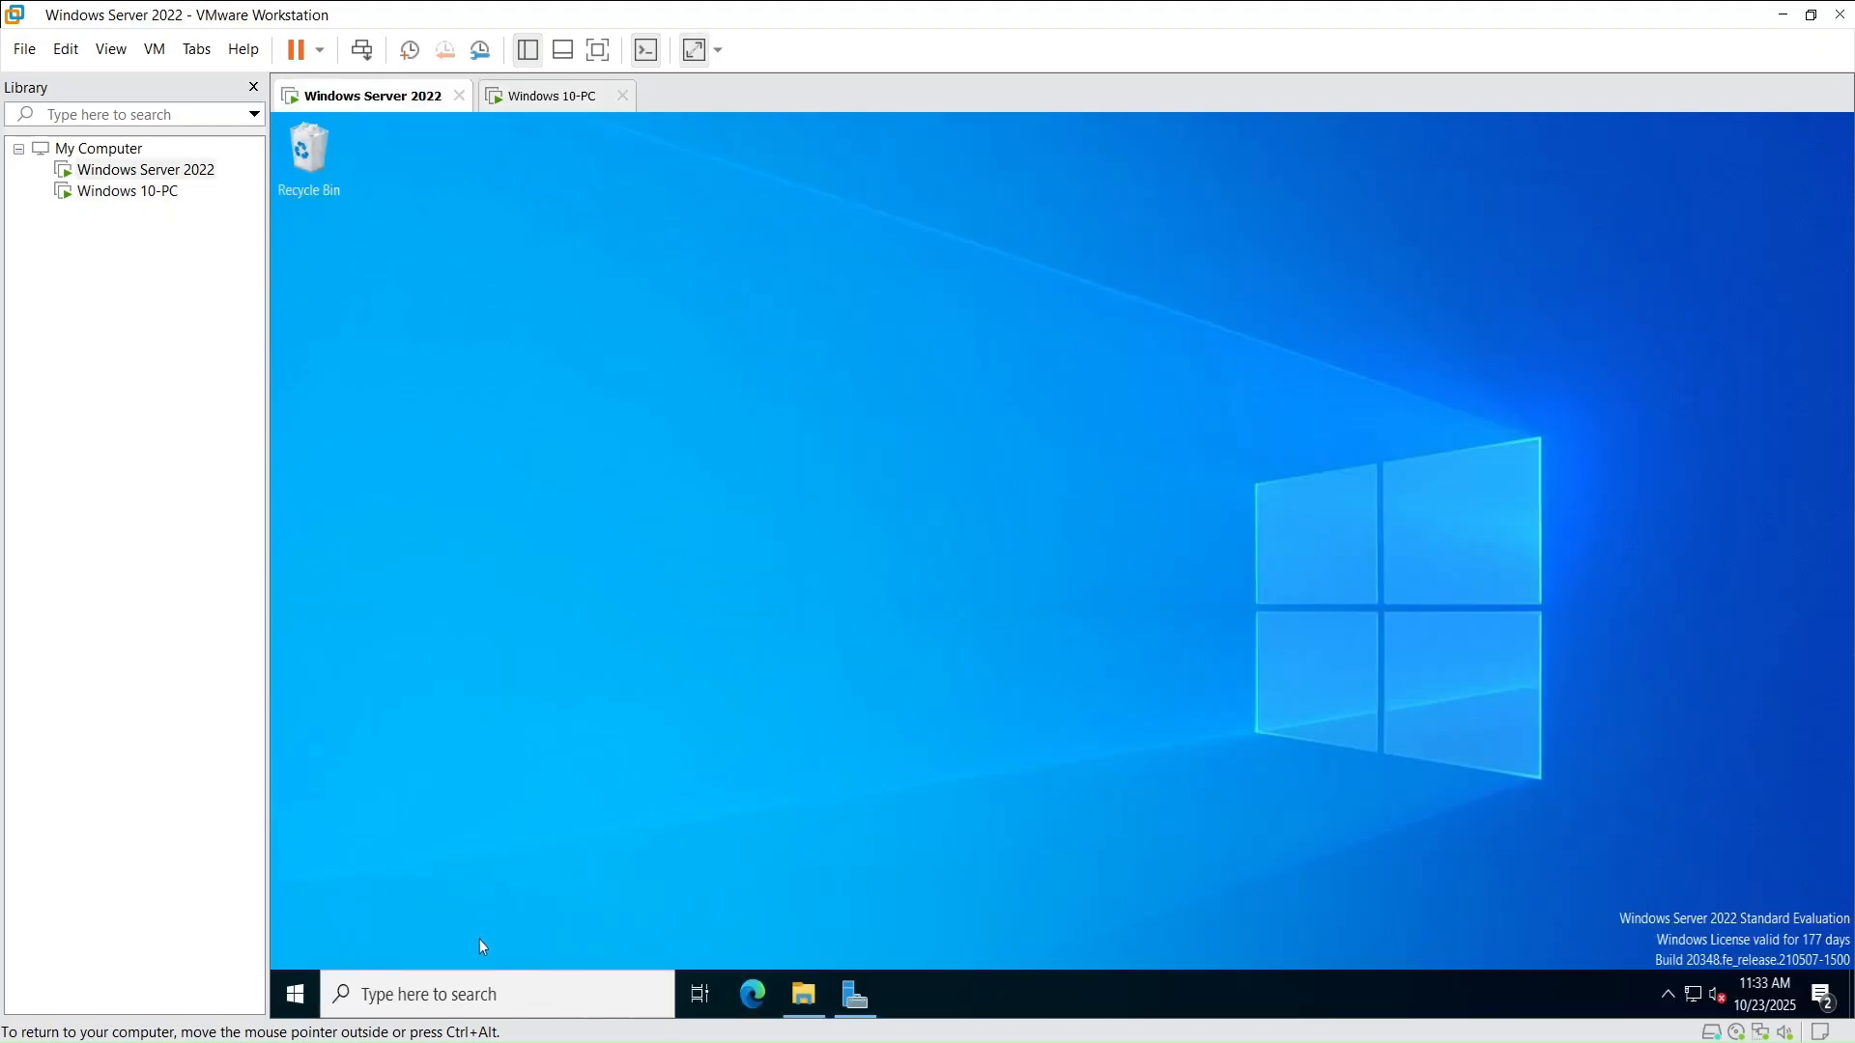
On the Windows Server 2022 virtual machine, search for cmd and open Command Prompt
{"action": "left_click", "coordinate": [465, 992]}
{"action": "type", "text": "cmd"}
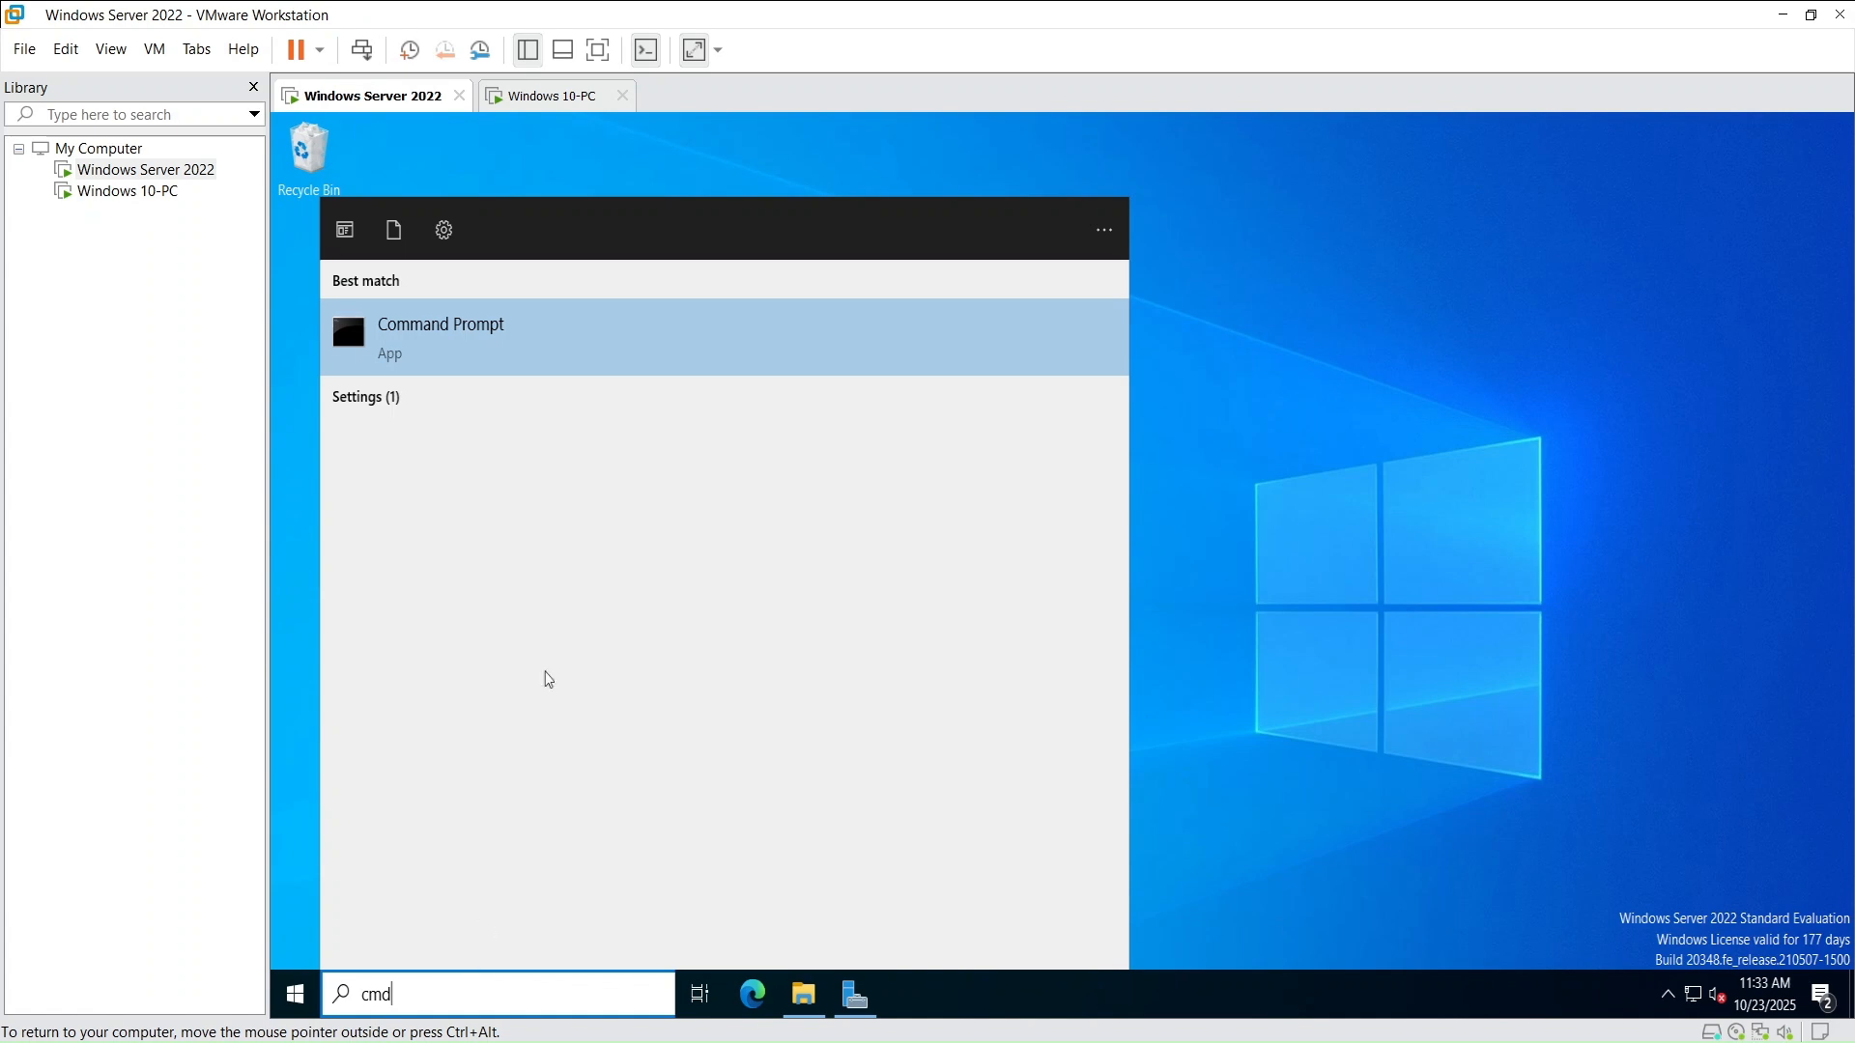
{"action": "left_click", "coordinate": [601, 333]}
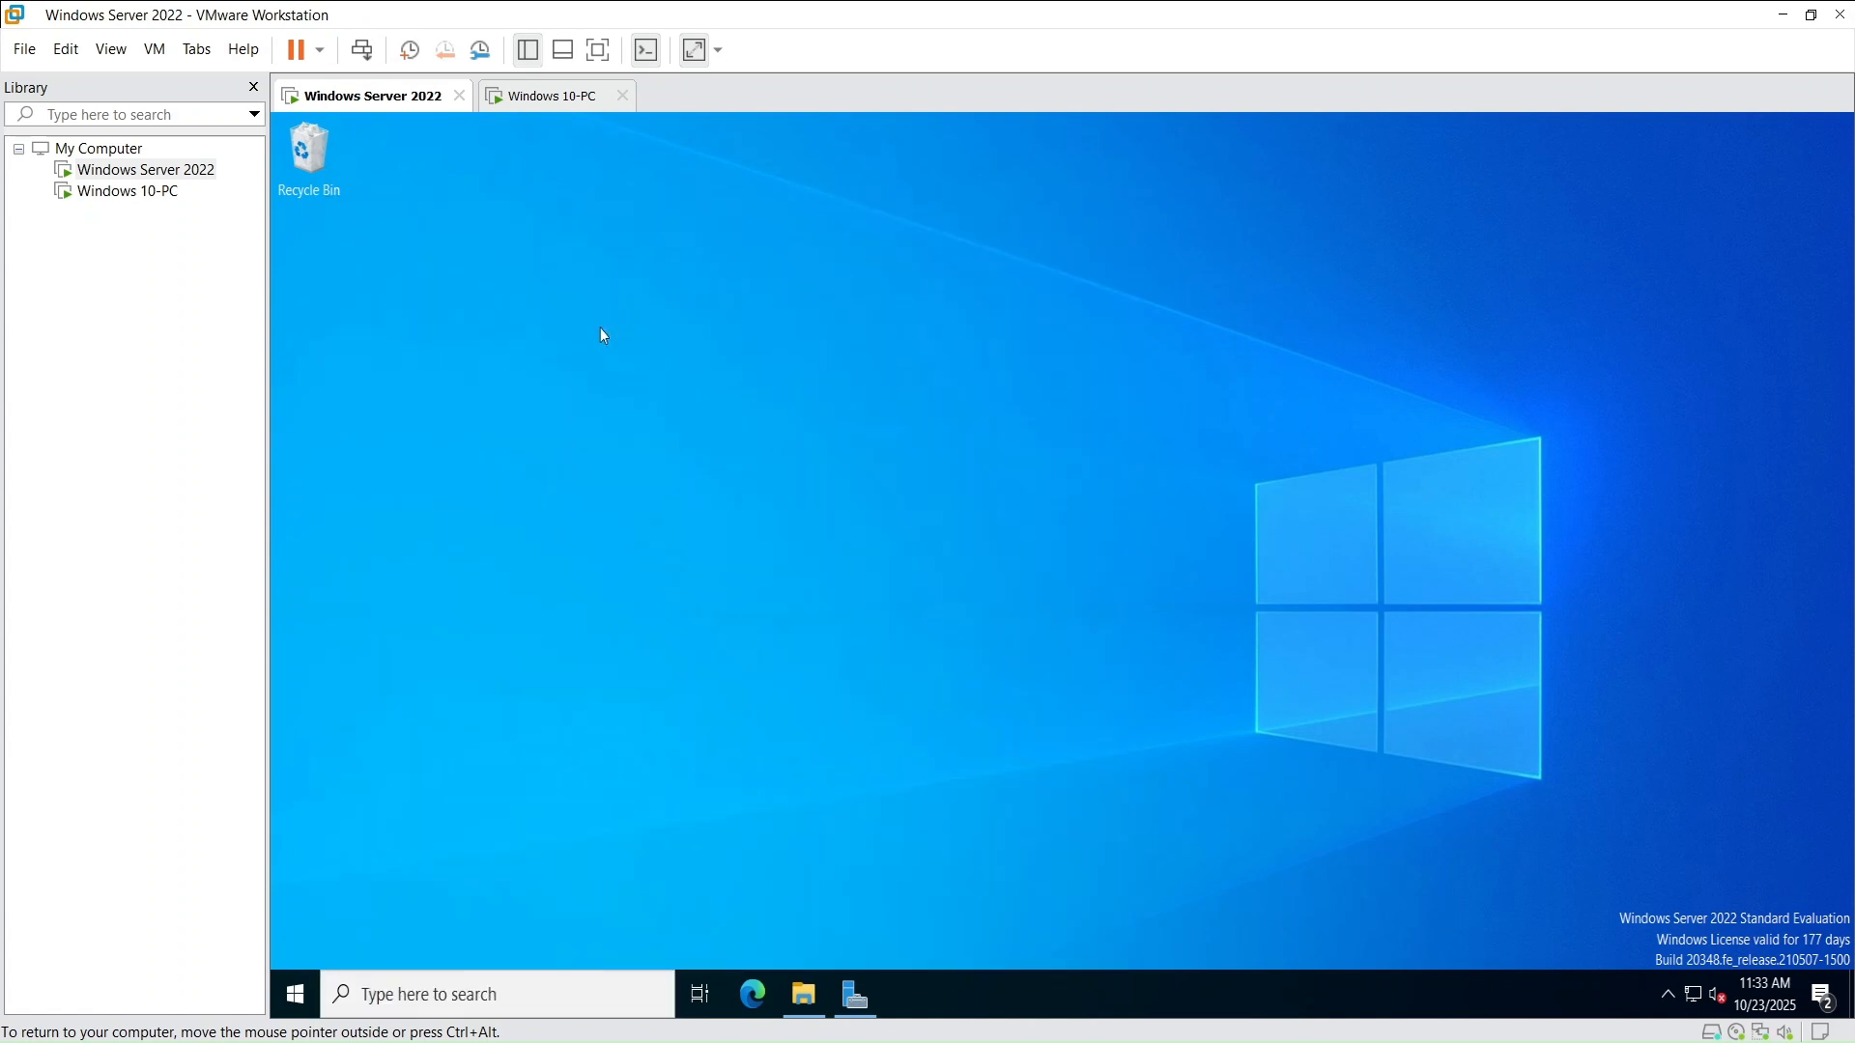
Run the hostname command in Command Prompt to look up the server's computer name
{"action": "left_click_drag", "start_coordinate": [789, 233], "coordinate": [880, 234]}
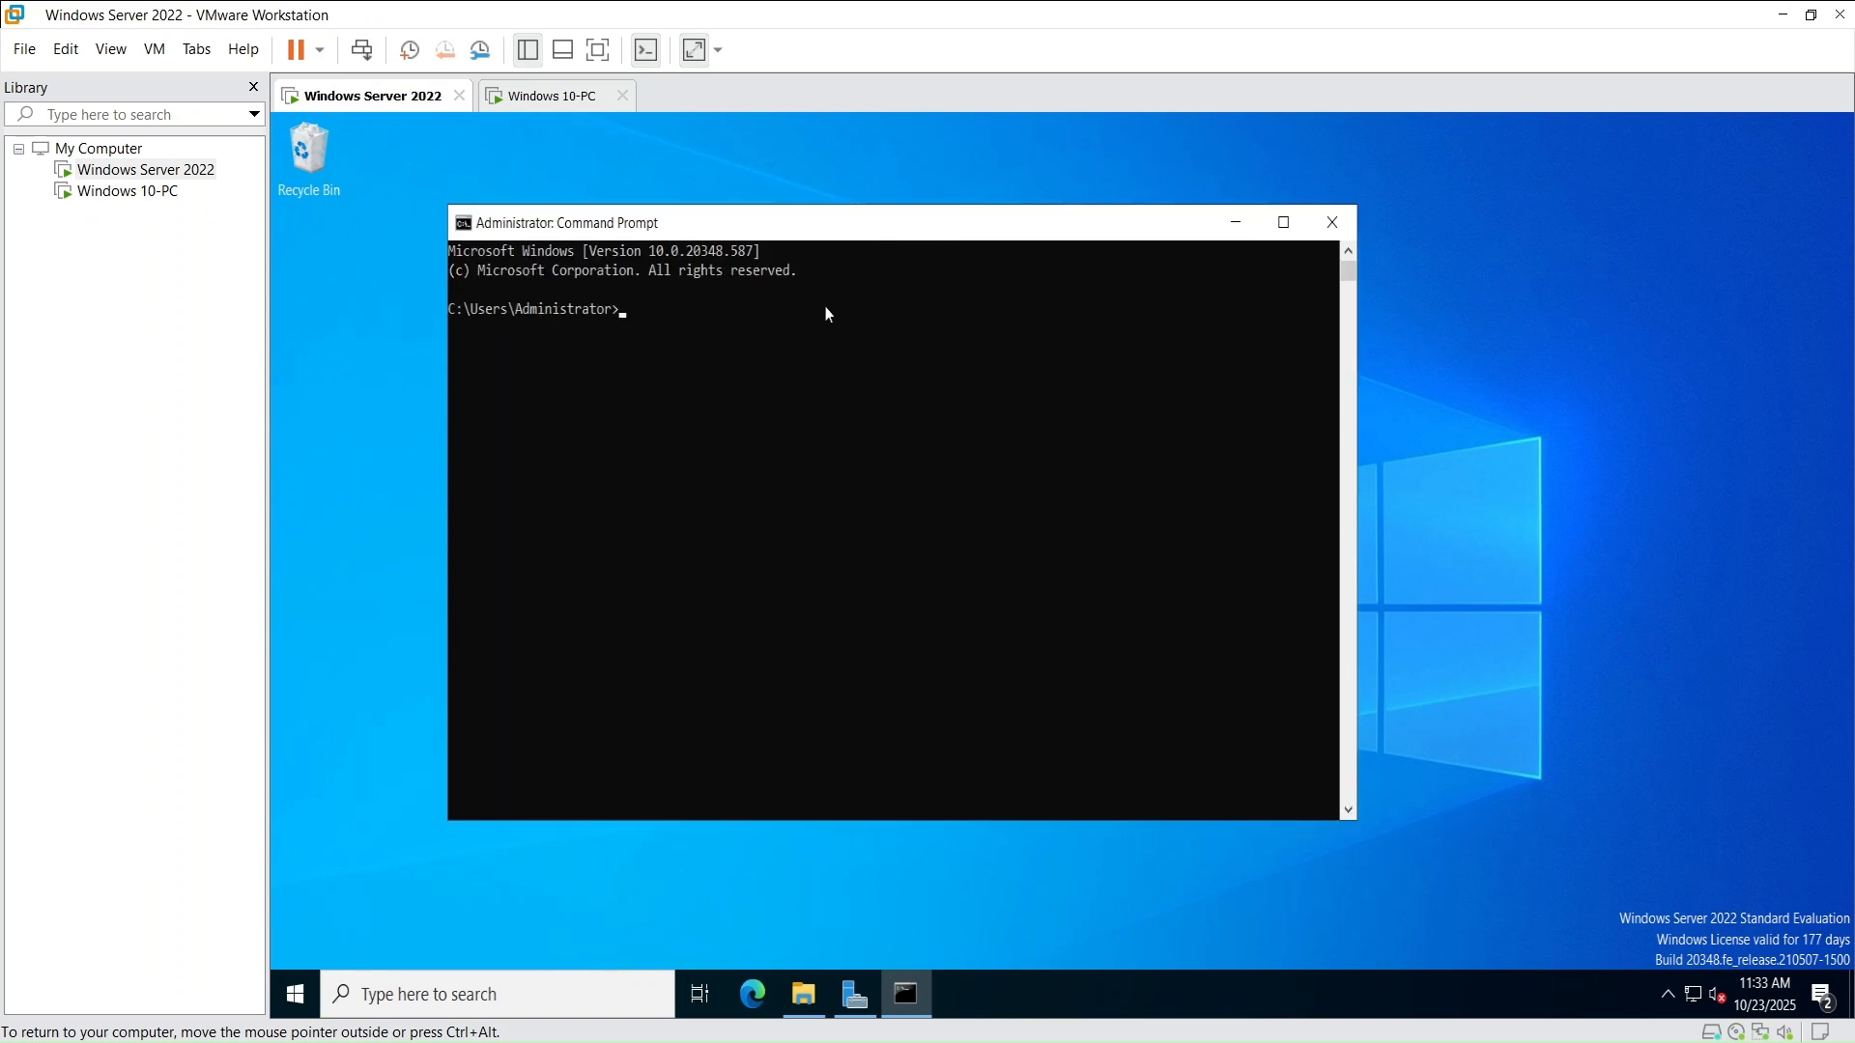
{"action": "type", "text": "hostname"}
{"action": "key", "text": "Return"}
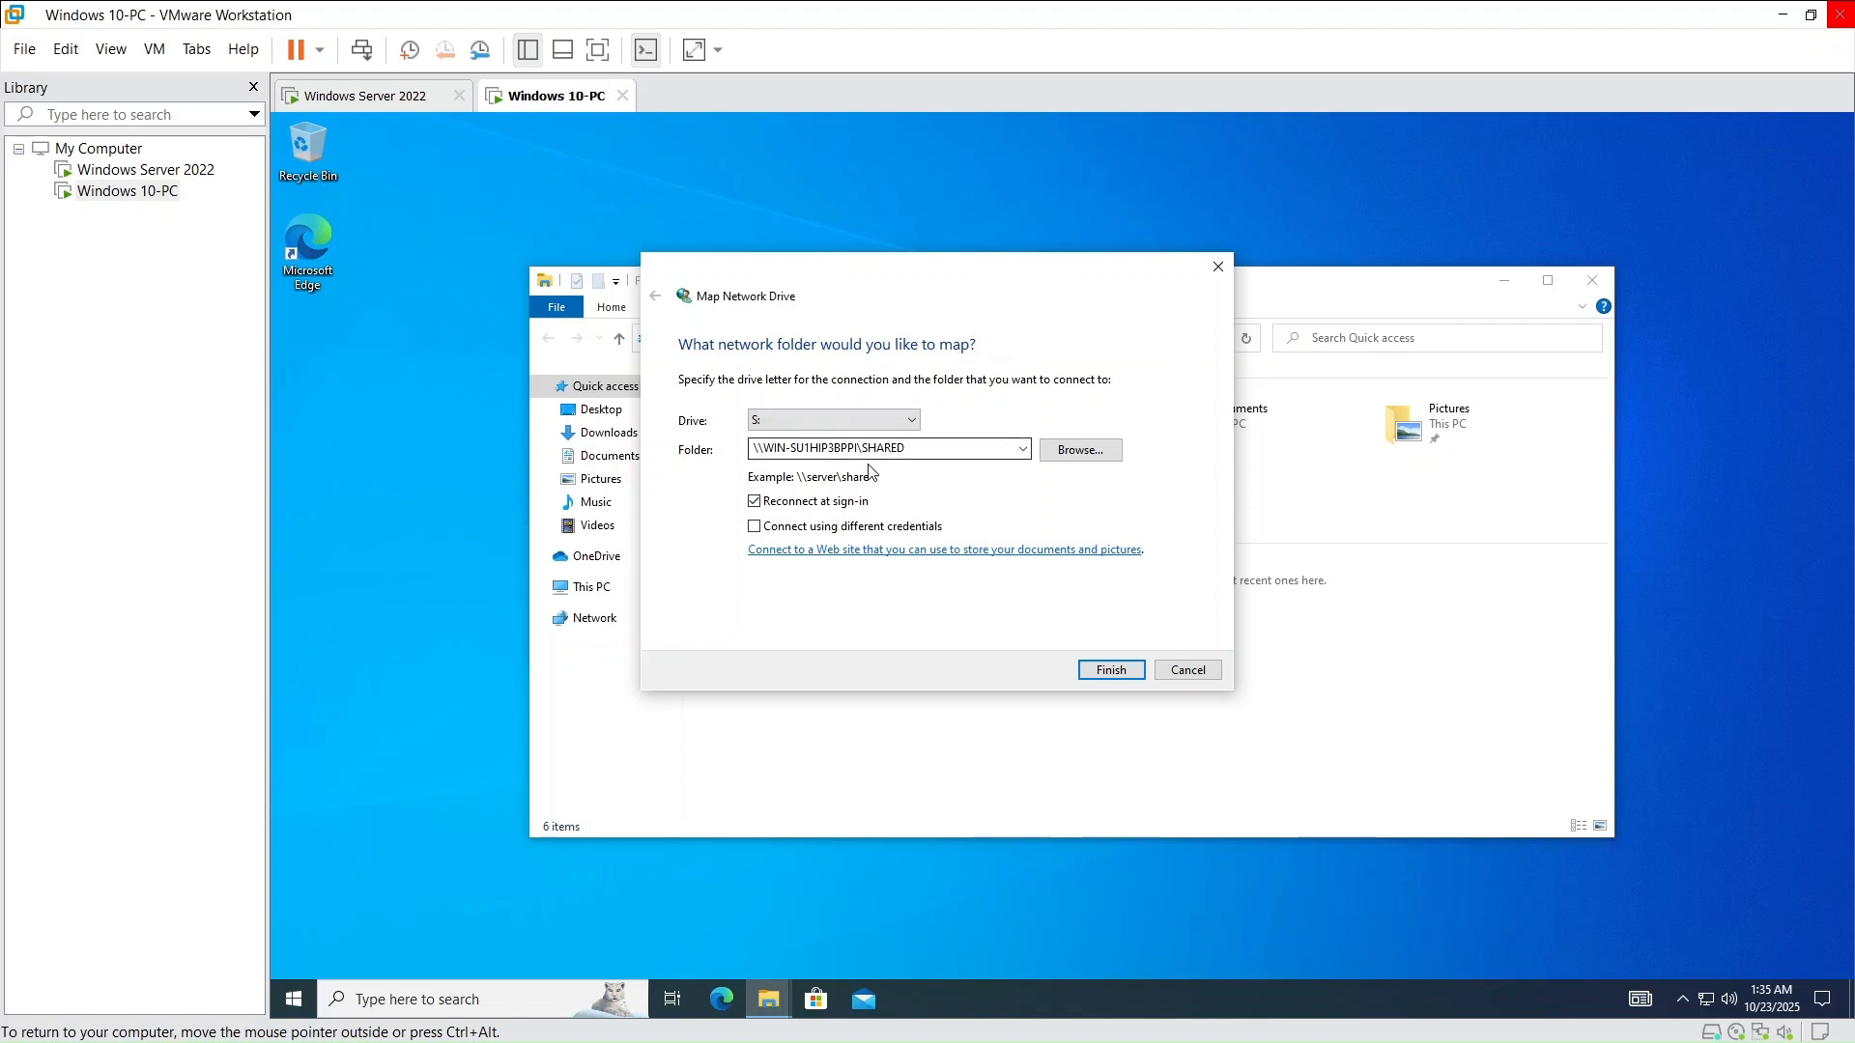
On the Windows 10-PC virtual machine, map \\WIN-SU1HIP3BPPI\SHARED as drive S: with reconnect at sign-in and check it in This PC
{"action": "left_click", "coordinate": [1108, 669]}
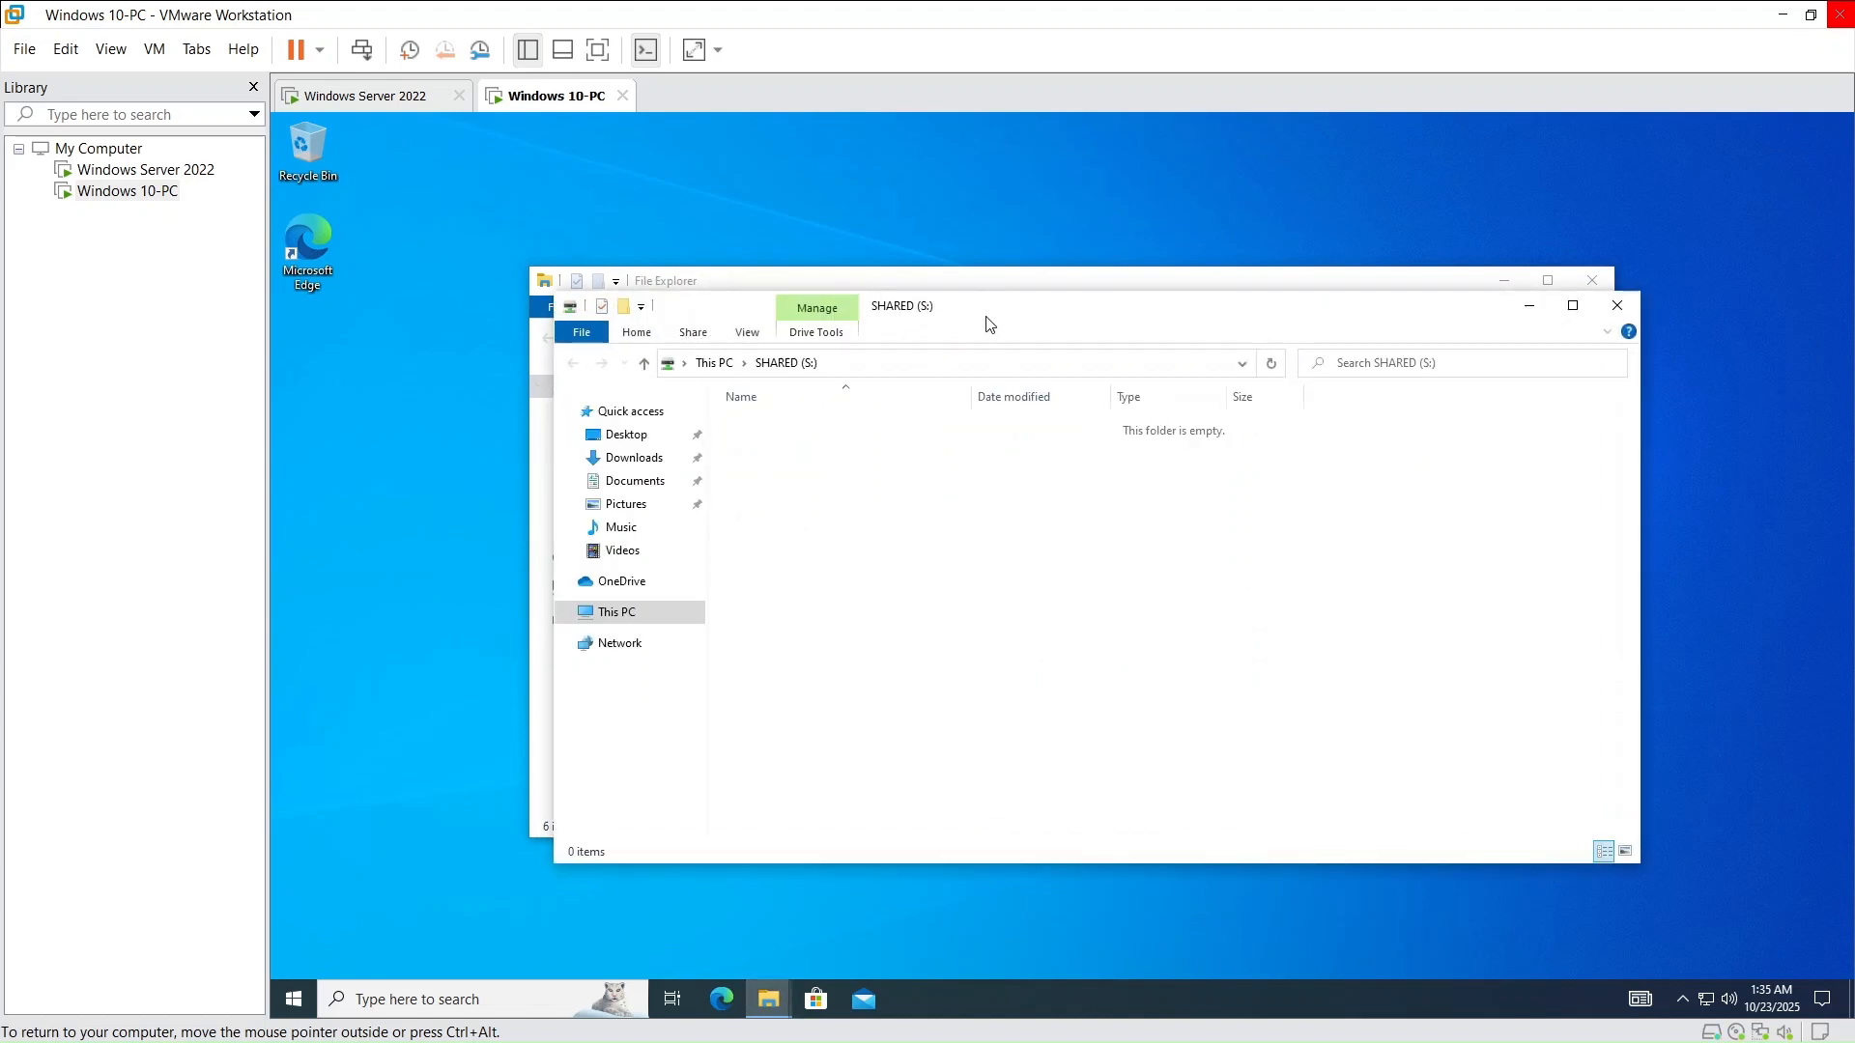
{"action": "left_click", "coordinate": [652, 613]}
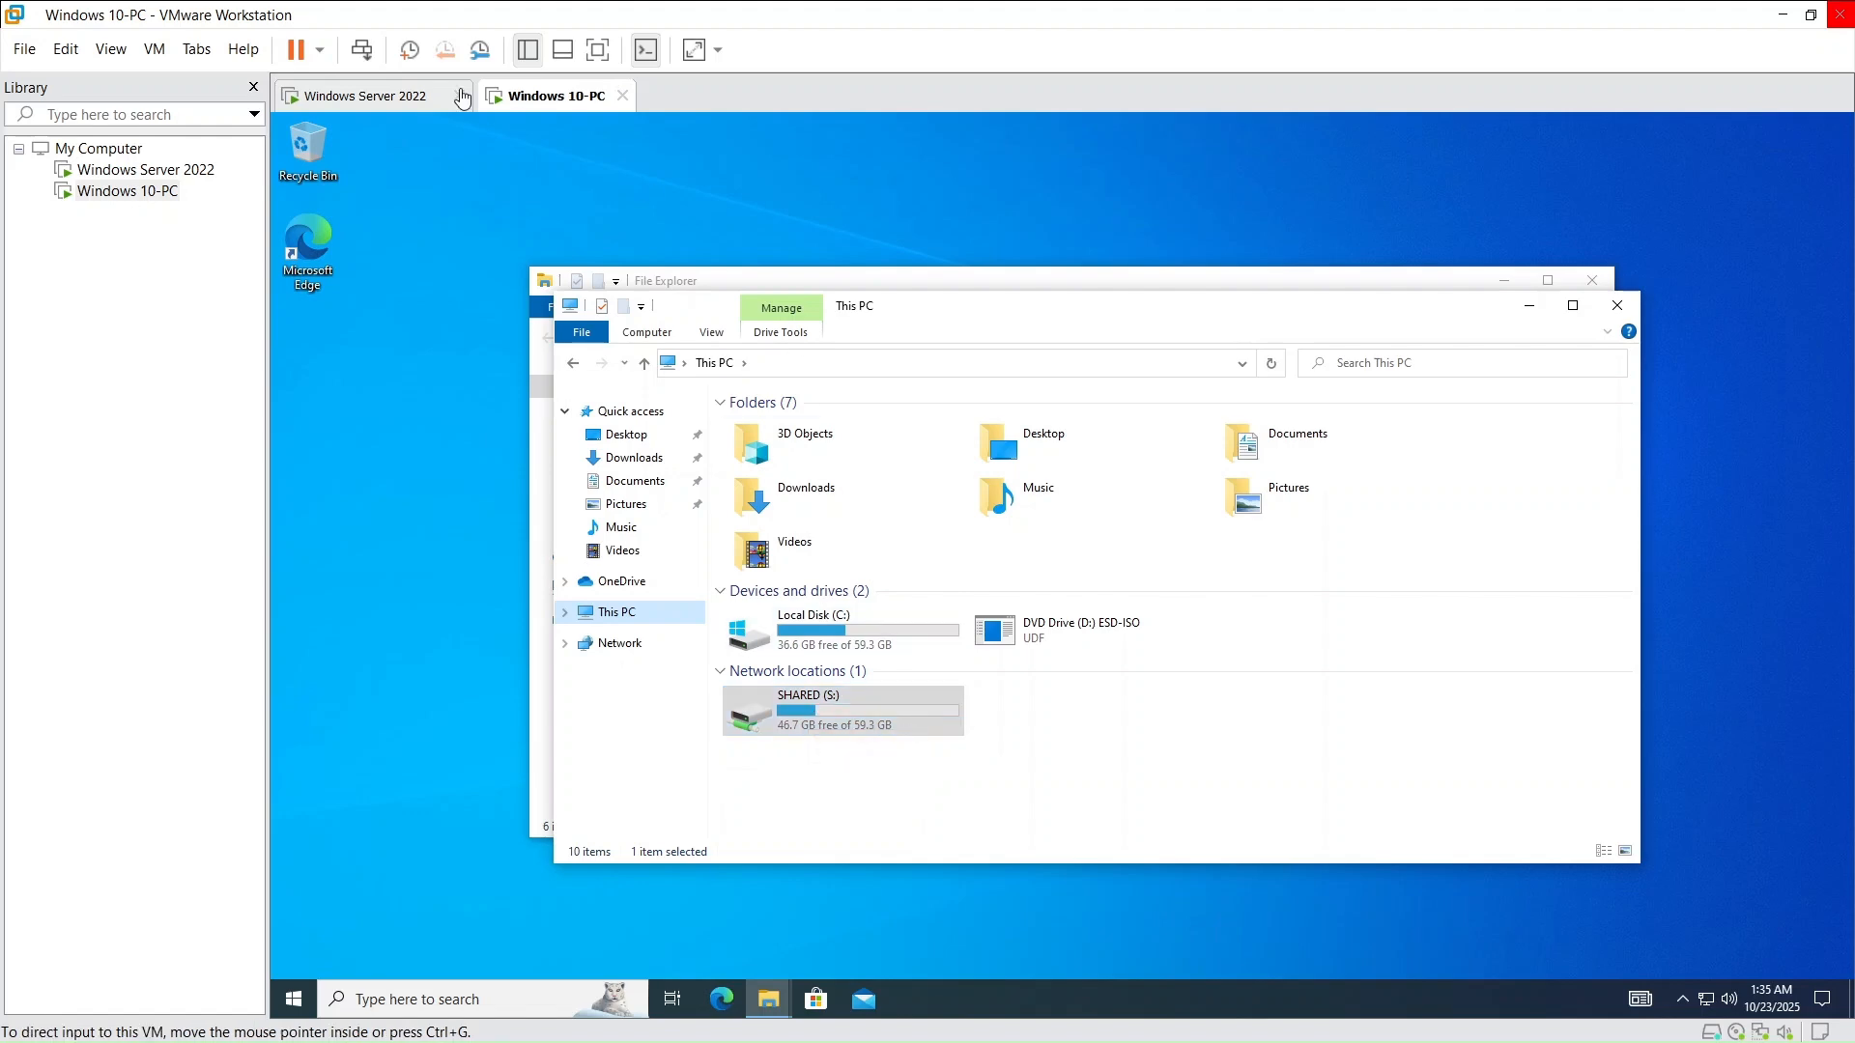
On the Windows Server 2022 virtual machine, open the SHARED folder on Local Disk (C:) in File Explorer
{"action": "left_click", "coordinate": [385, 102]}
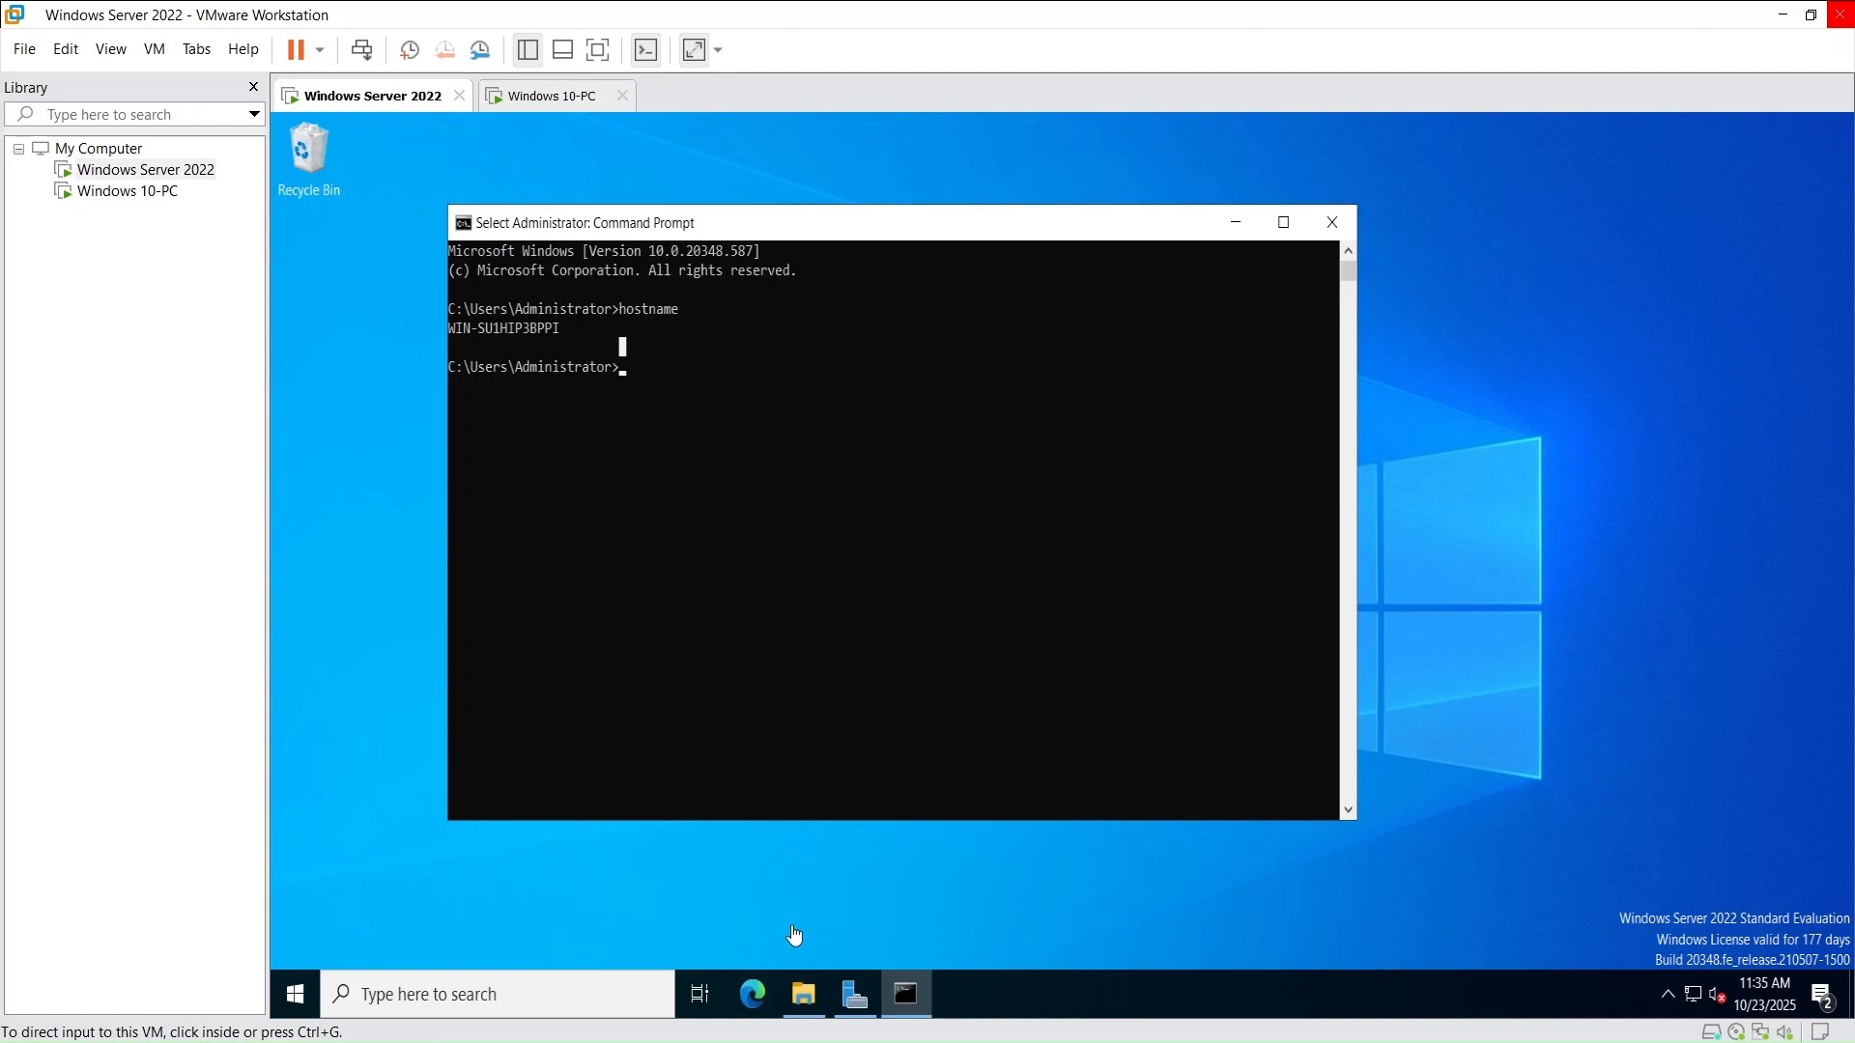
{"action": "mouse_move", "coordinate": [799, 1006]}
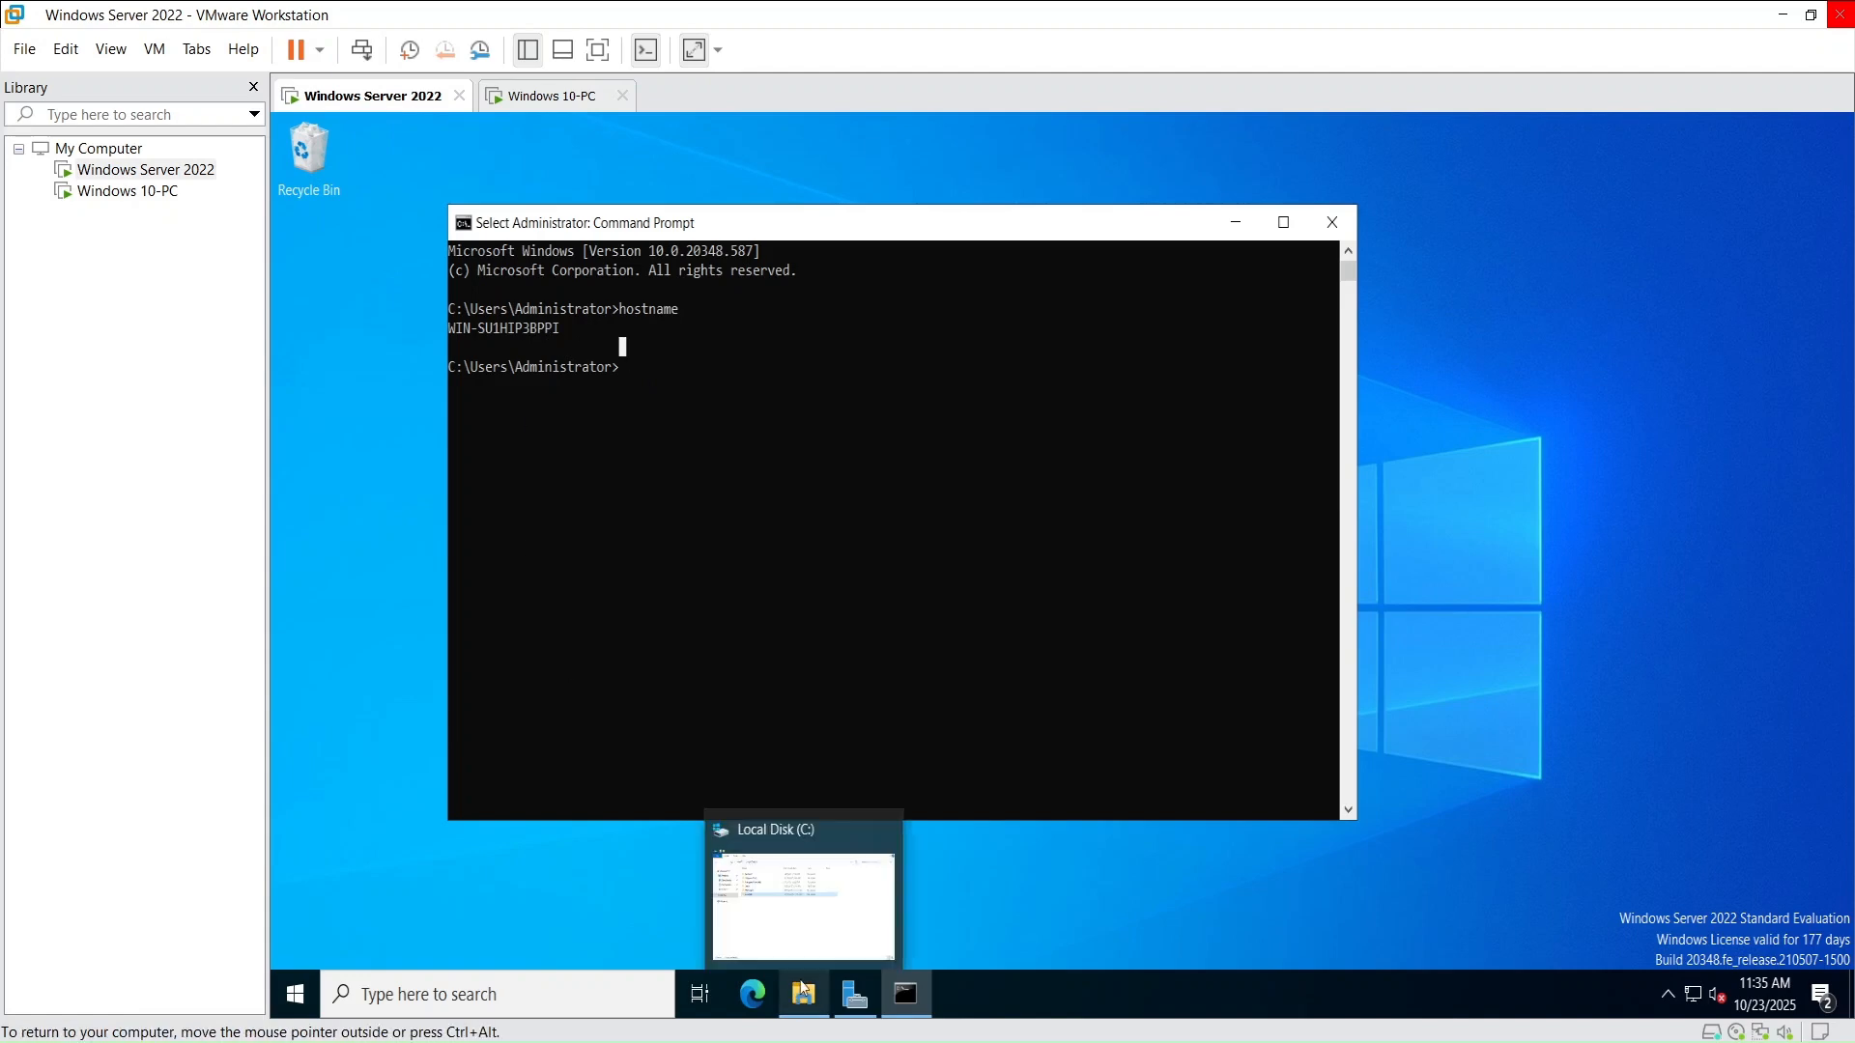
{"action": "left_click", "coordinate": [810, 893]}
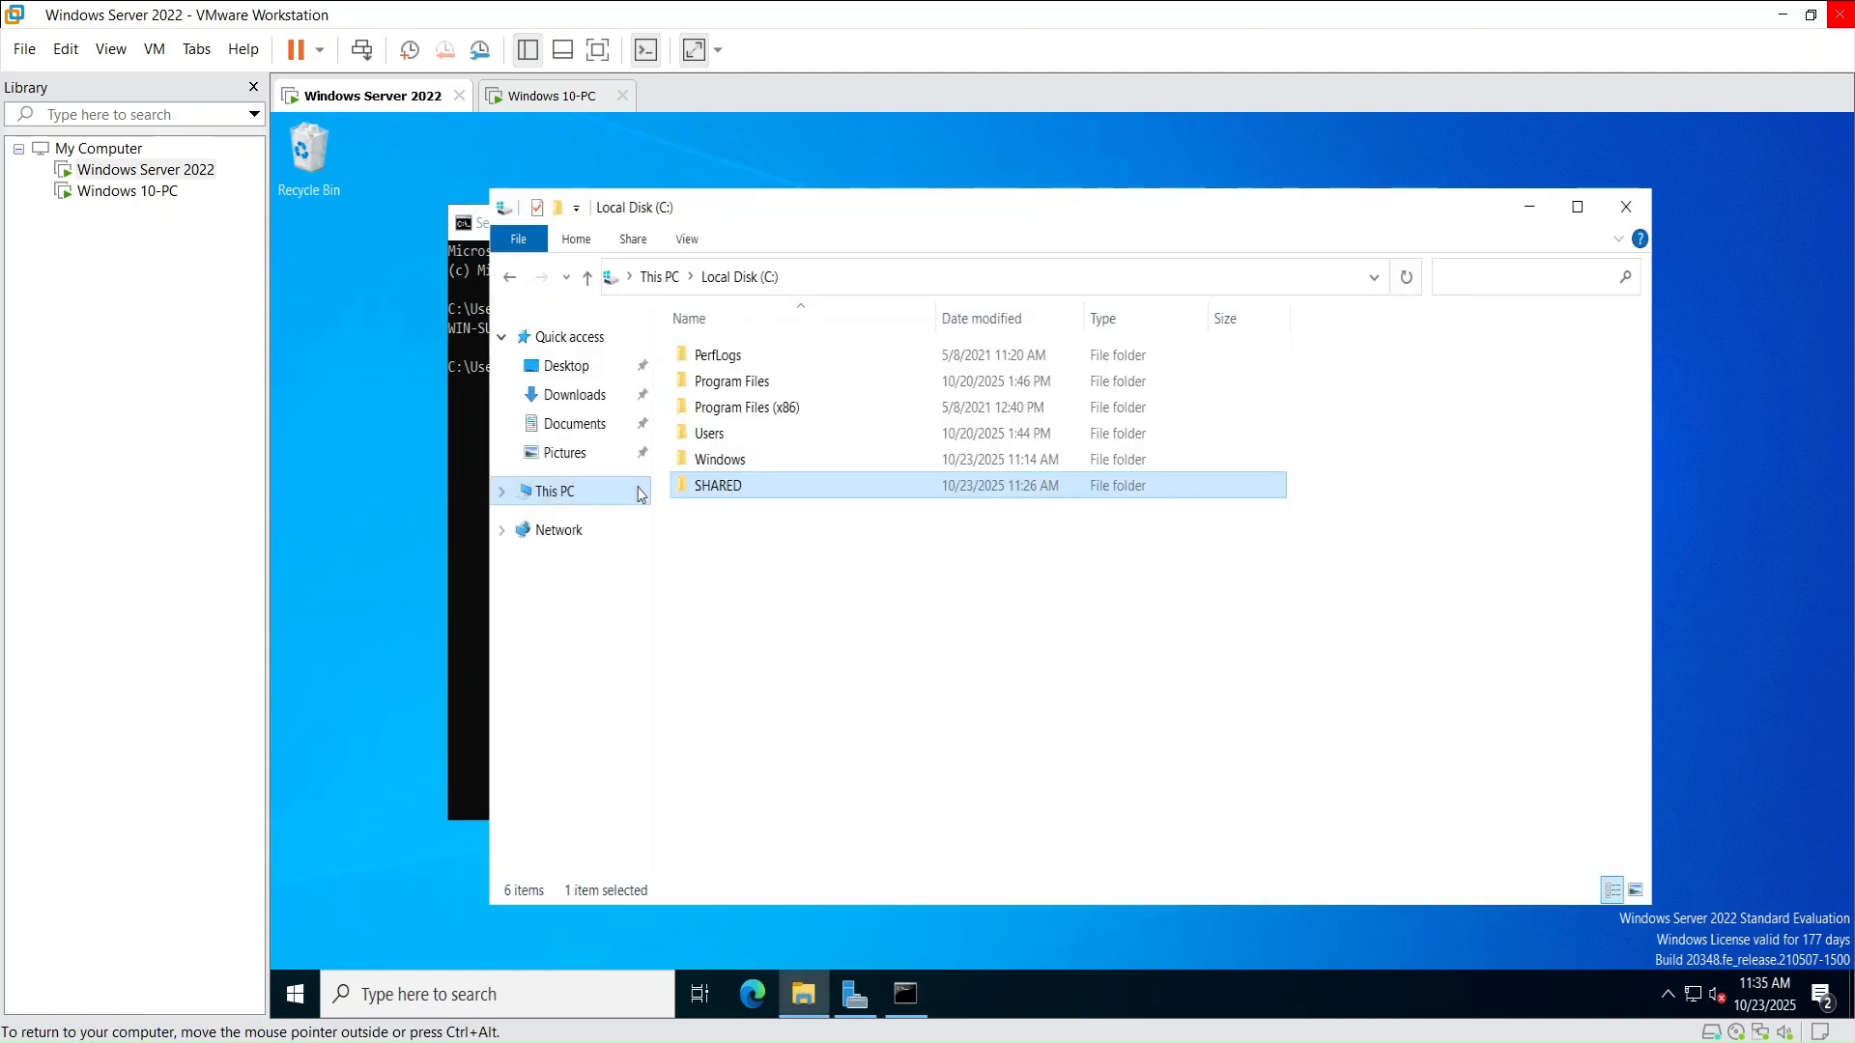
{"action": "left_click", "coordinate": [638, 491]}
{"action": "double_click", "coordinate": [898, 635]}
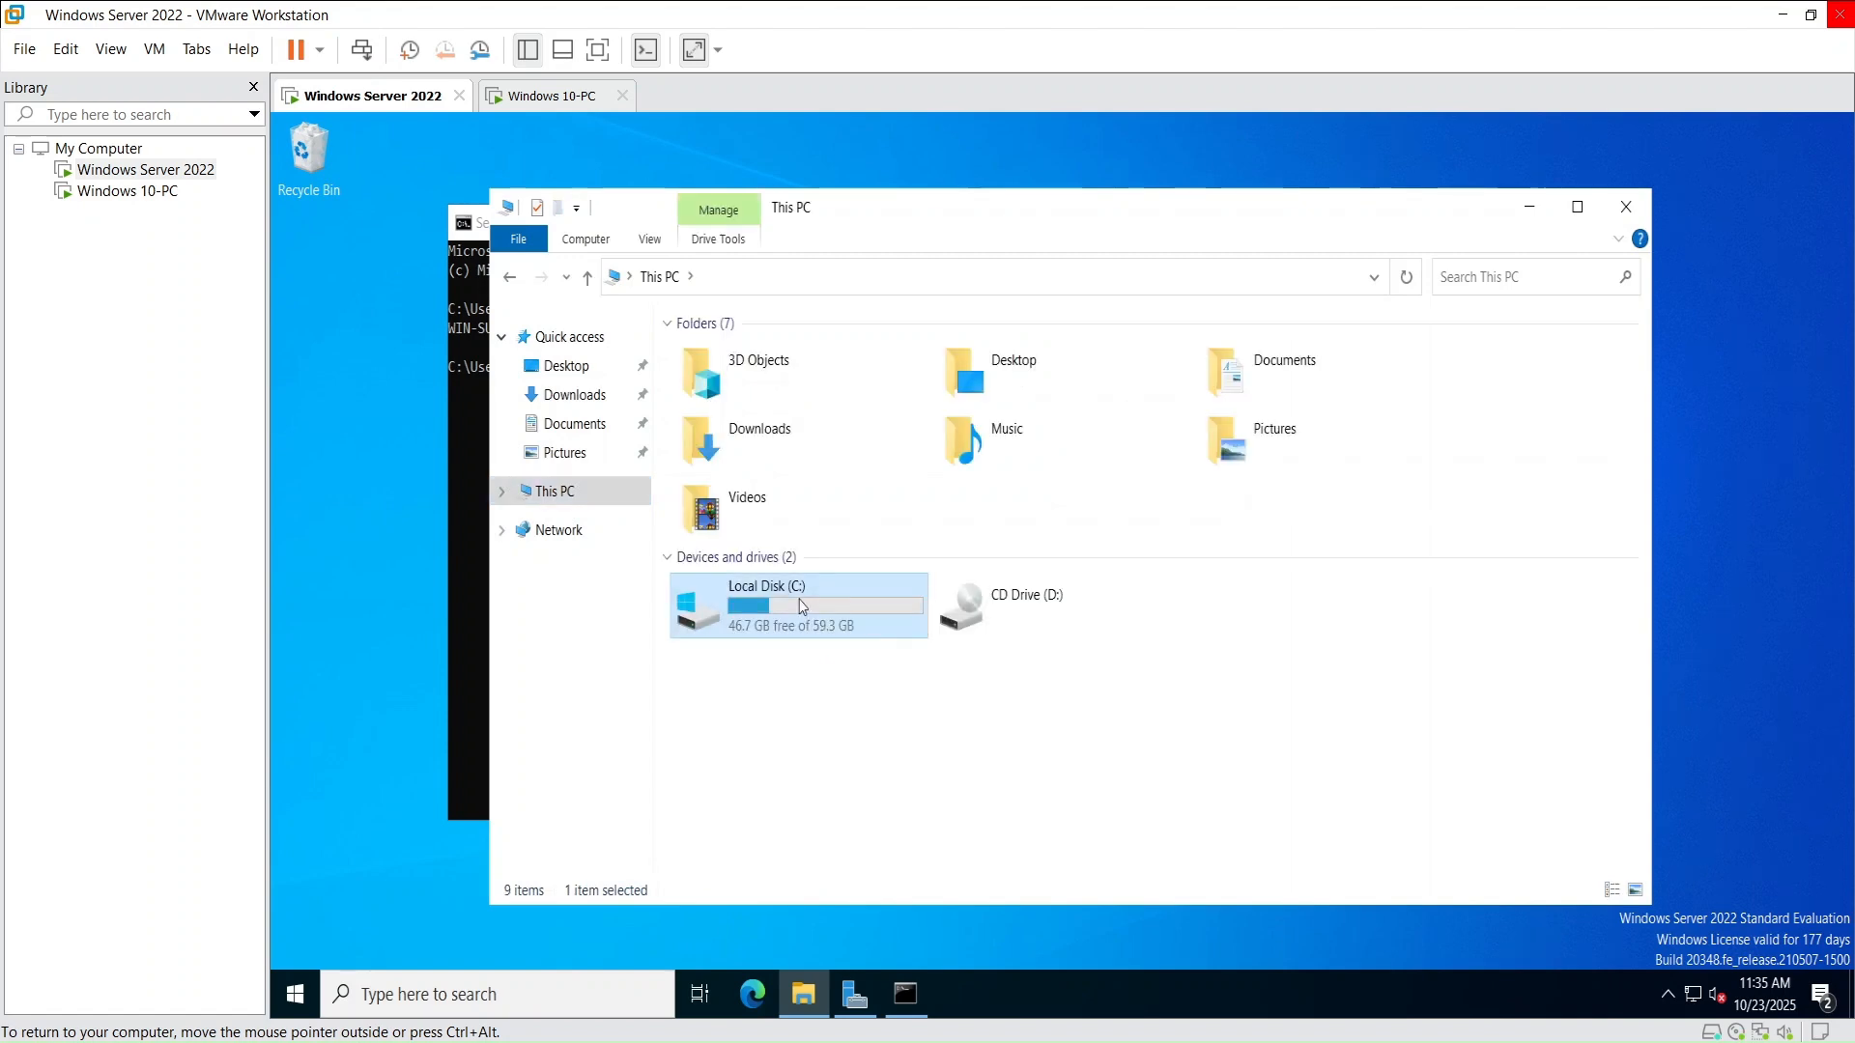
{"action": "double_click", "coordinate": [757, 435]}
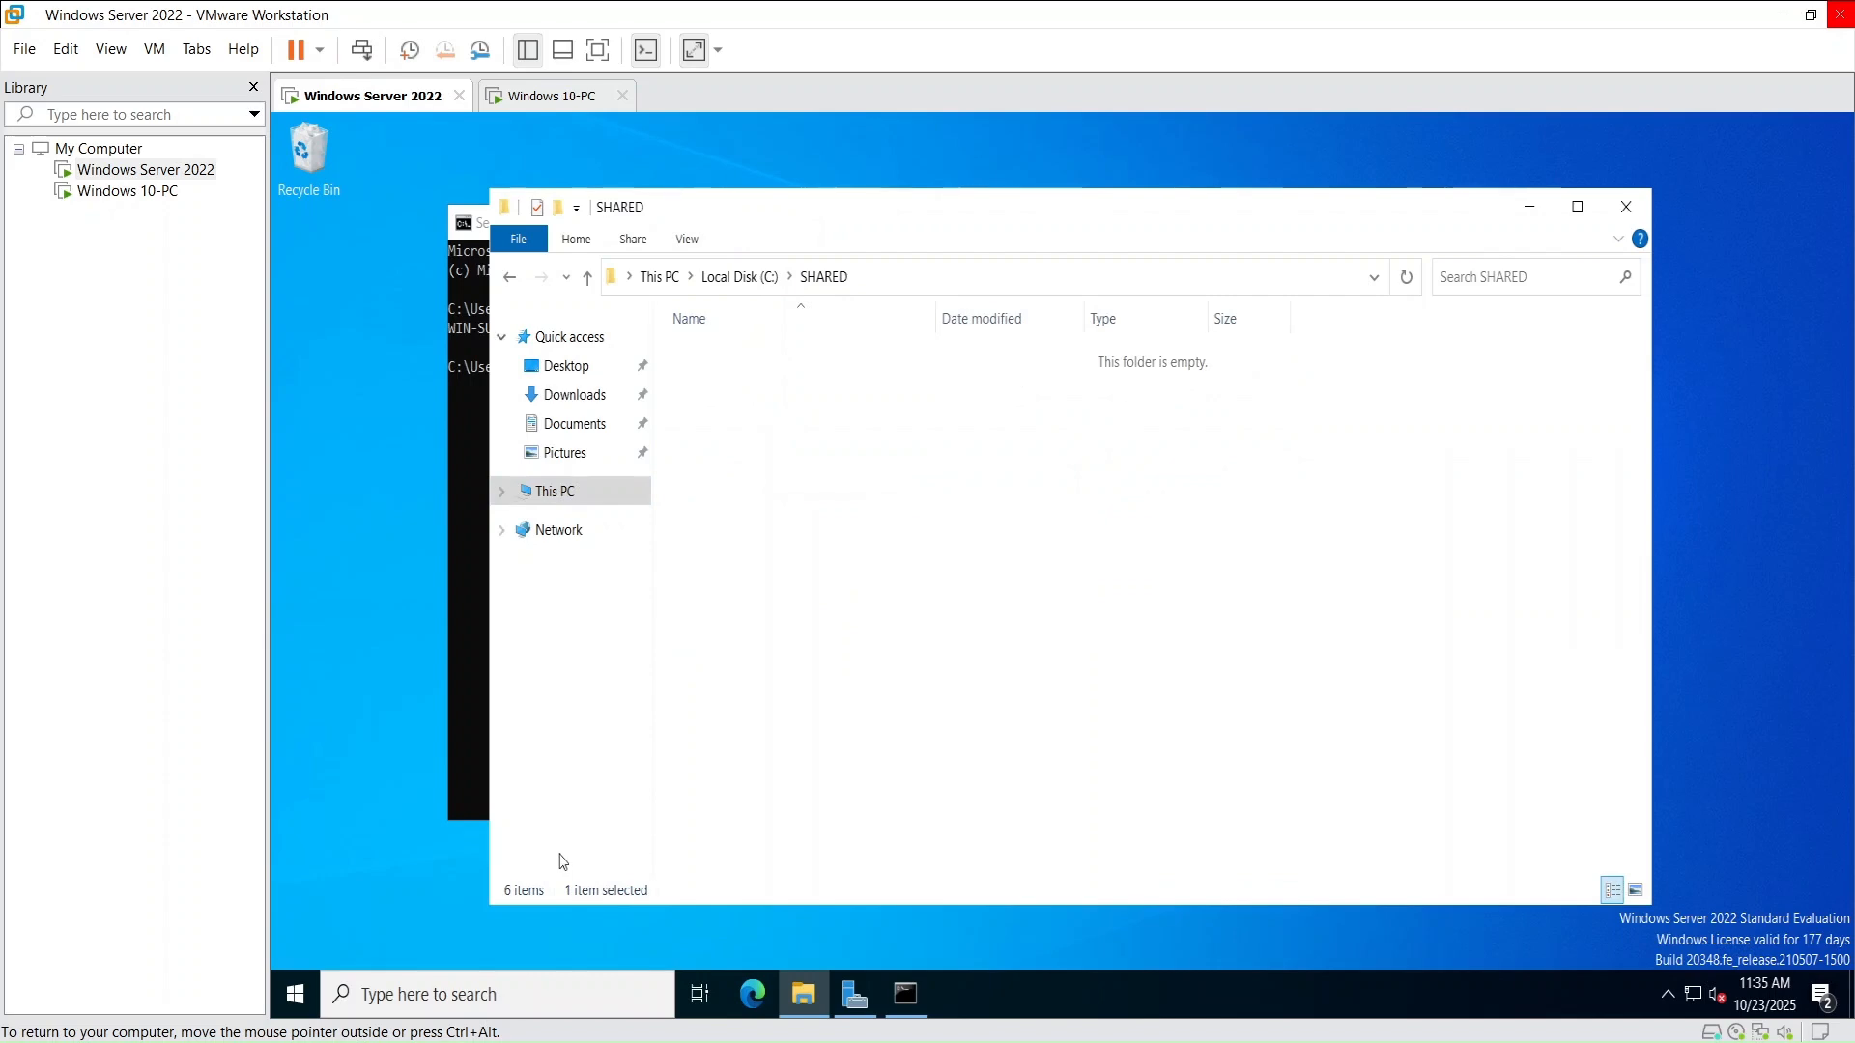
Search for Notepad, open it and write hello in the blank document
{"action": "left_click", "coordinate": [491, 1009]}
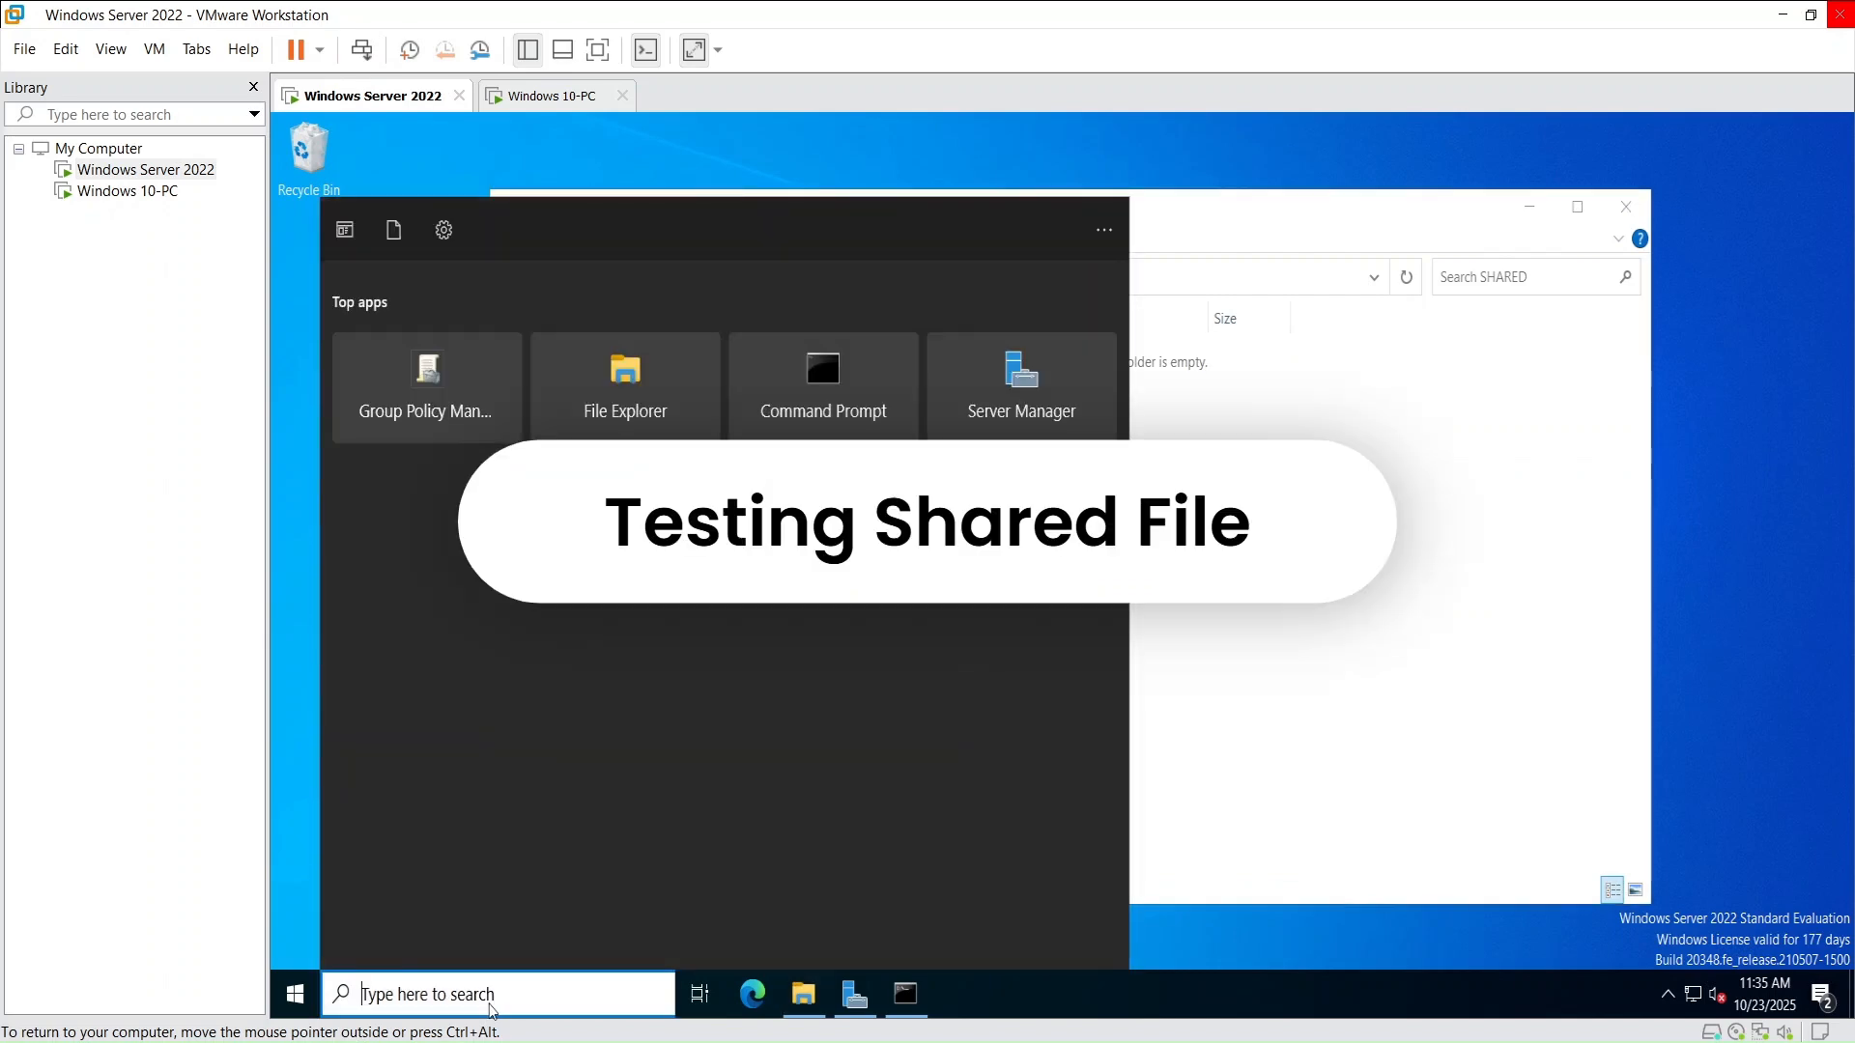
{"action": "left_click", "coordinate": [1427, 564]}
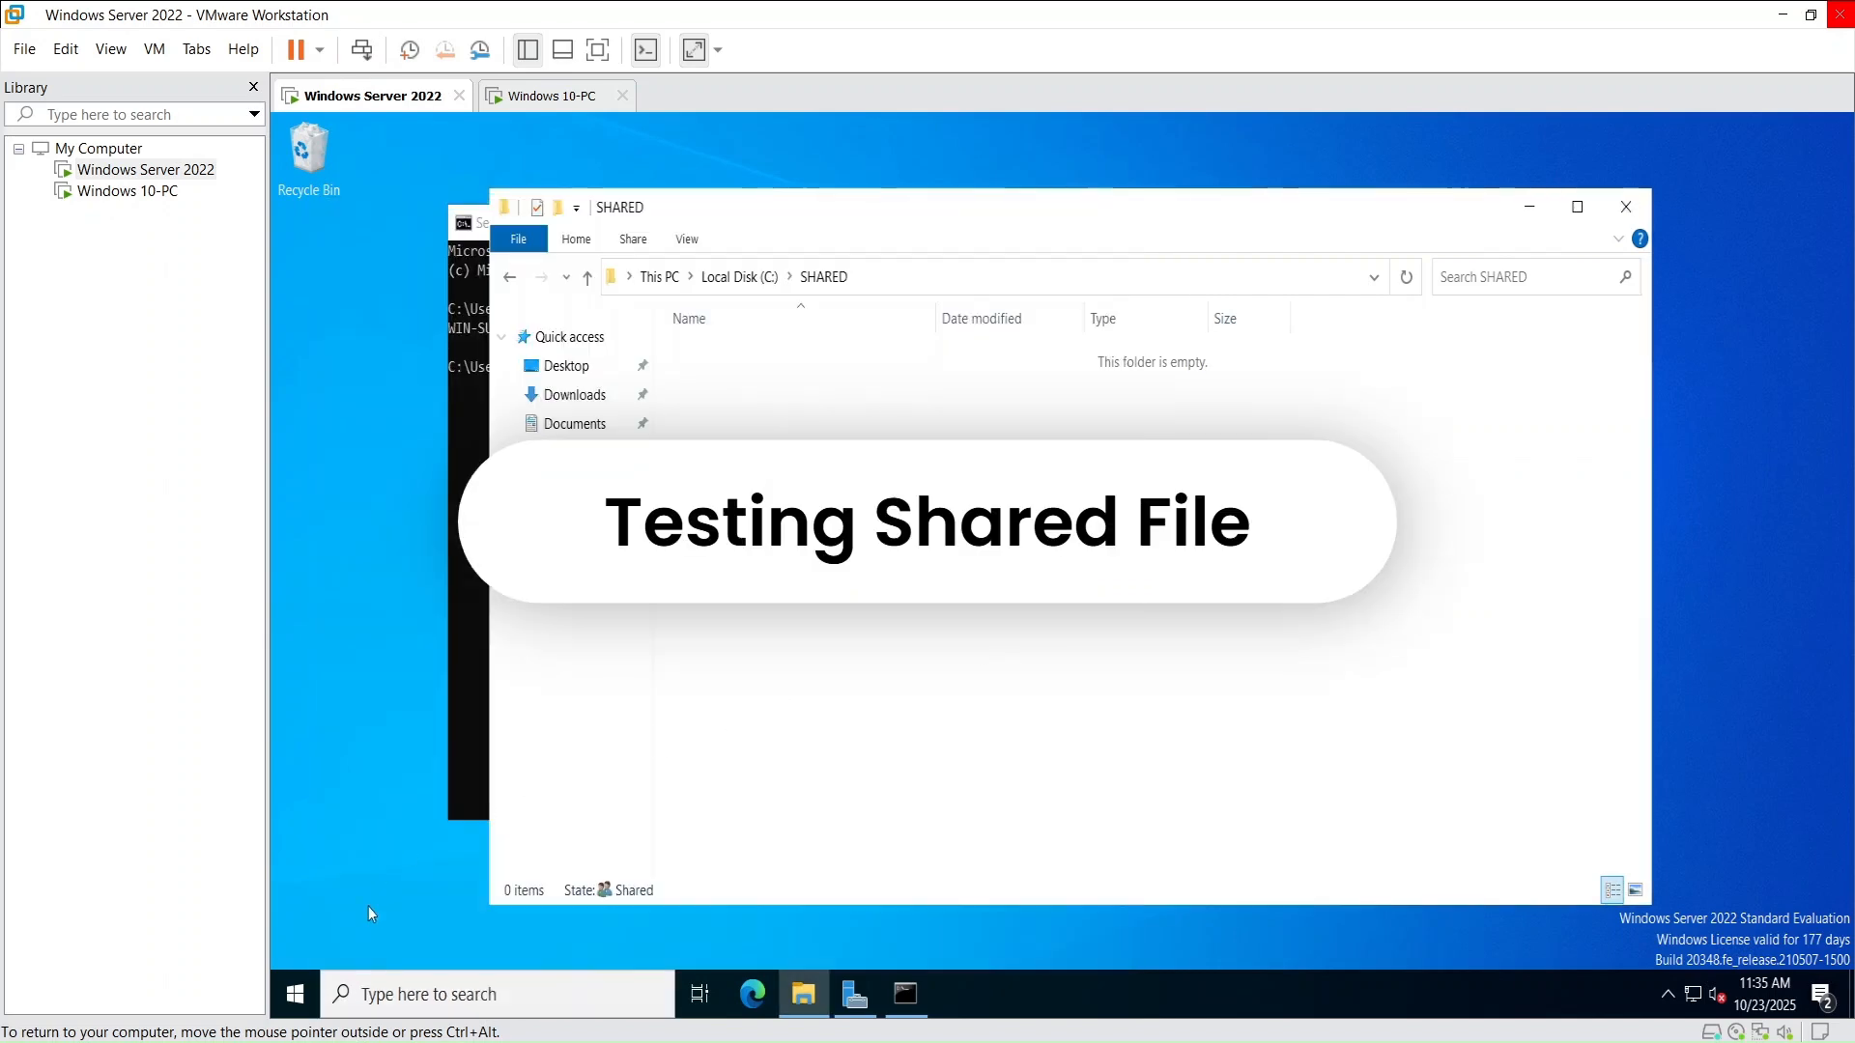
{"action": "left_click", "coordinate": [401, 1002]}
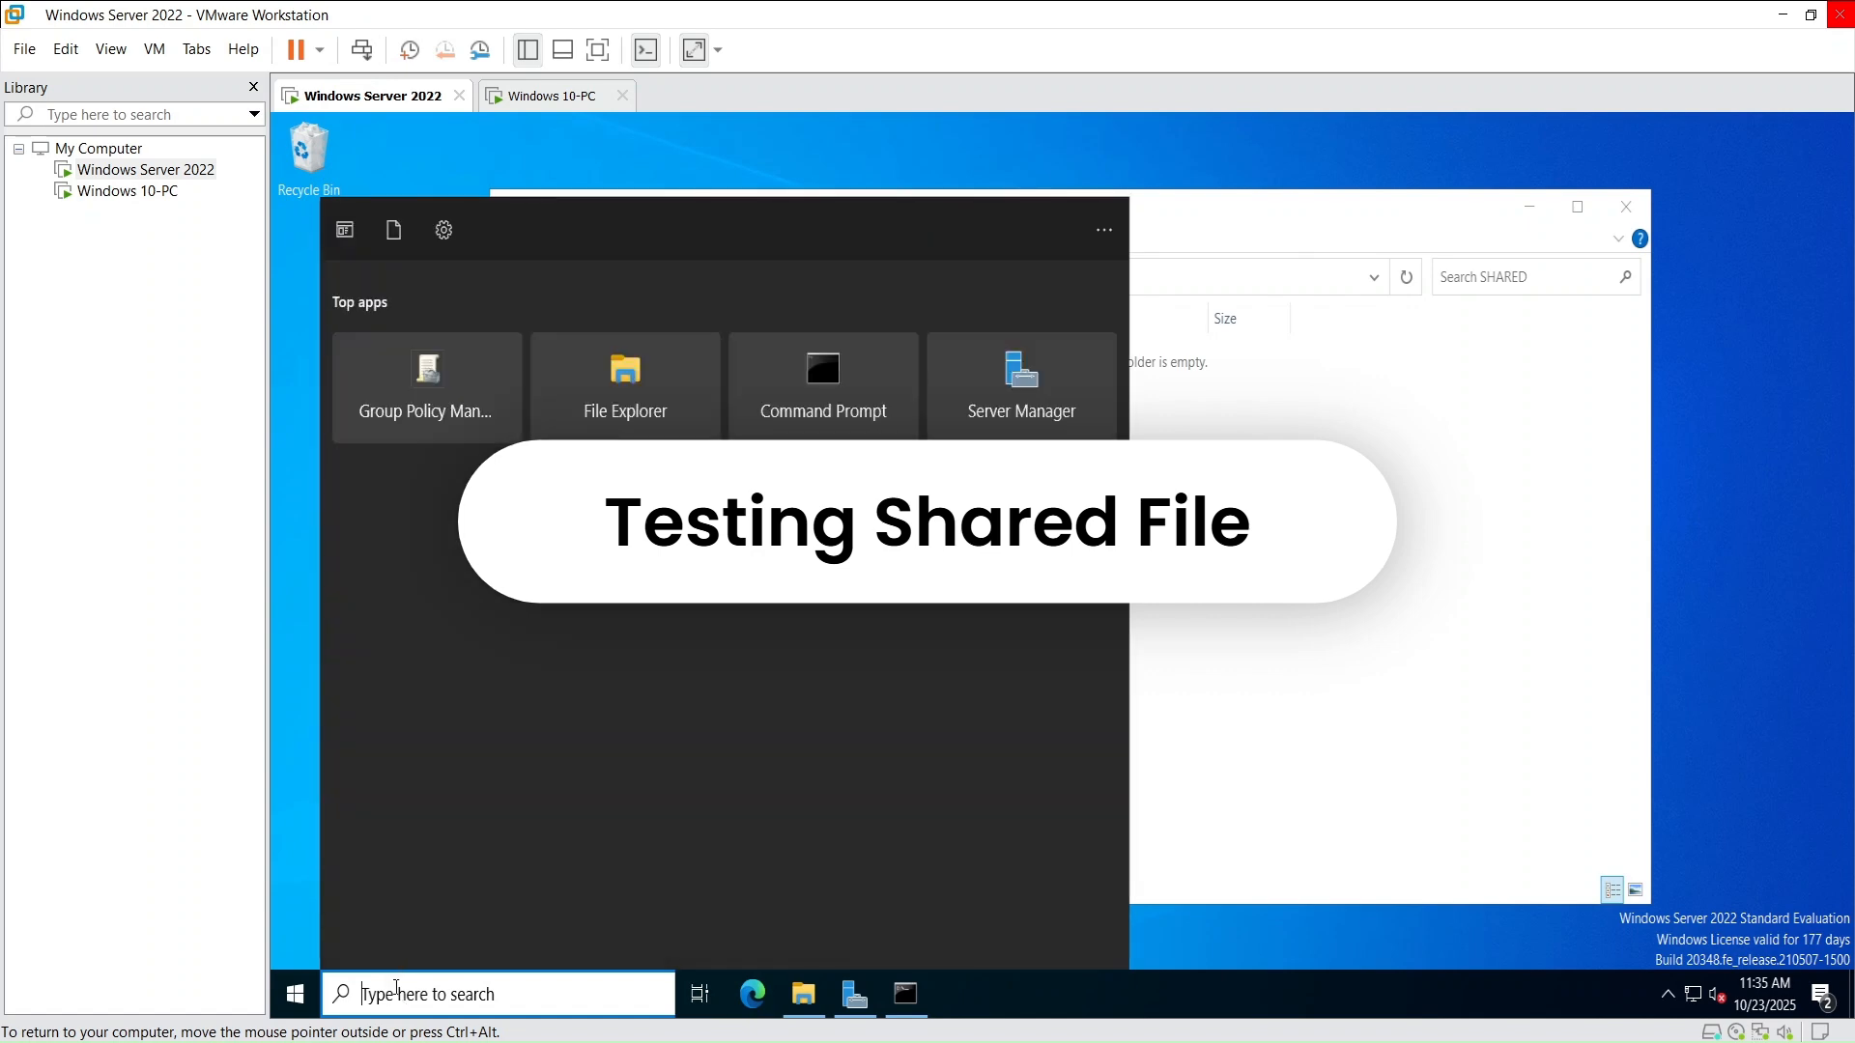
{"action": "type", "text": "not"}
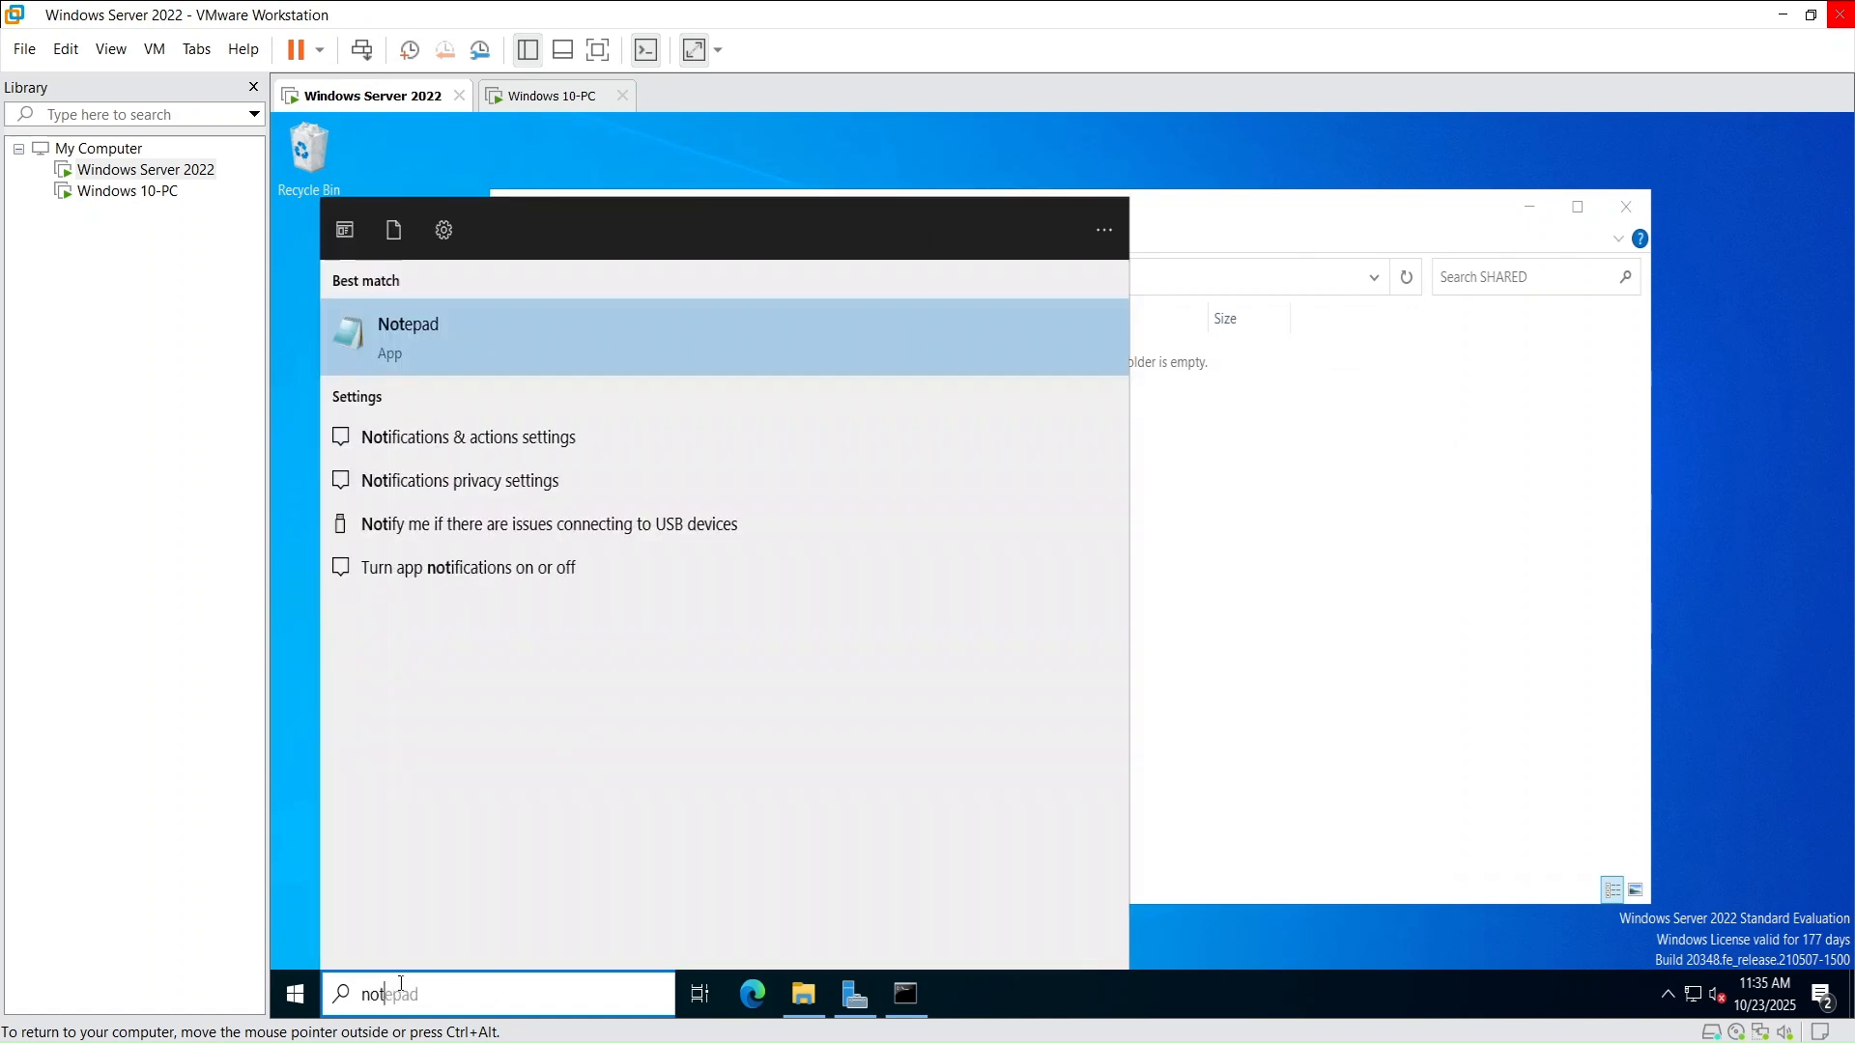
{"action": "left_click", "coordinate": [478, 336]}
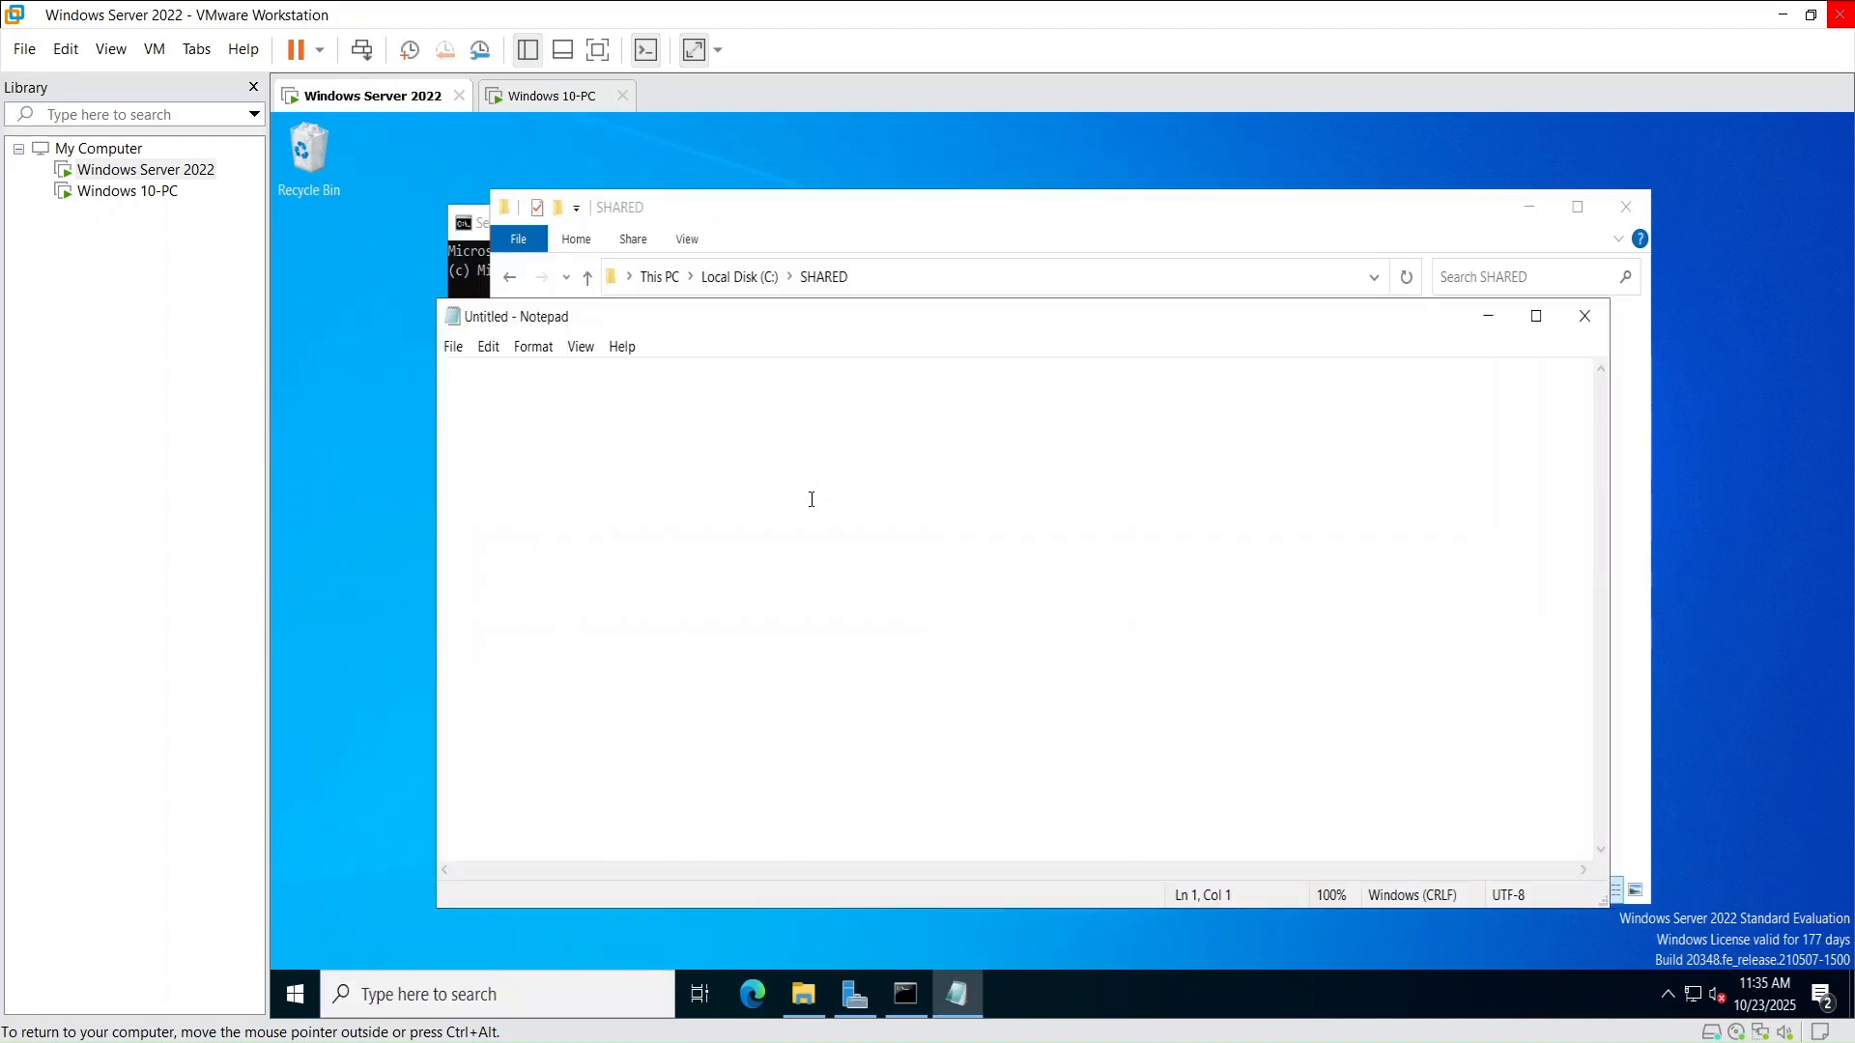
{"action": "type", "text": "hello"}
Start saving the Notepad document as a new file and choose the SHARED folder on Local Disk (C:) as its location
{"action": "left_click", "coordinate": [453, 346]}
{"action": "mouse_move", "coordinate": [488, 350]}
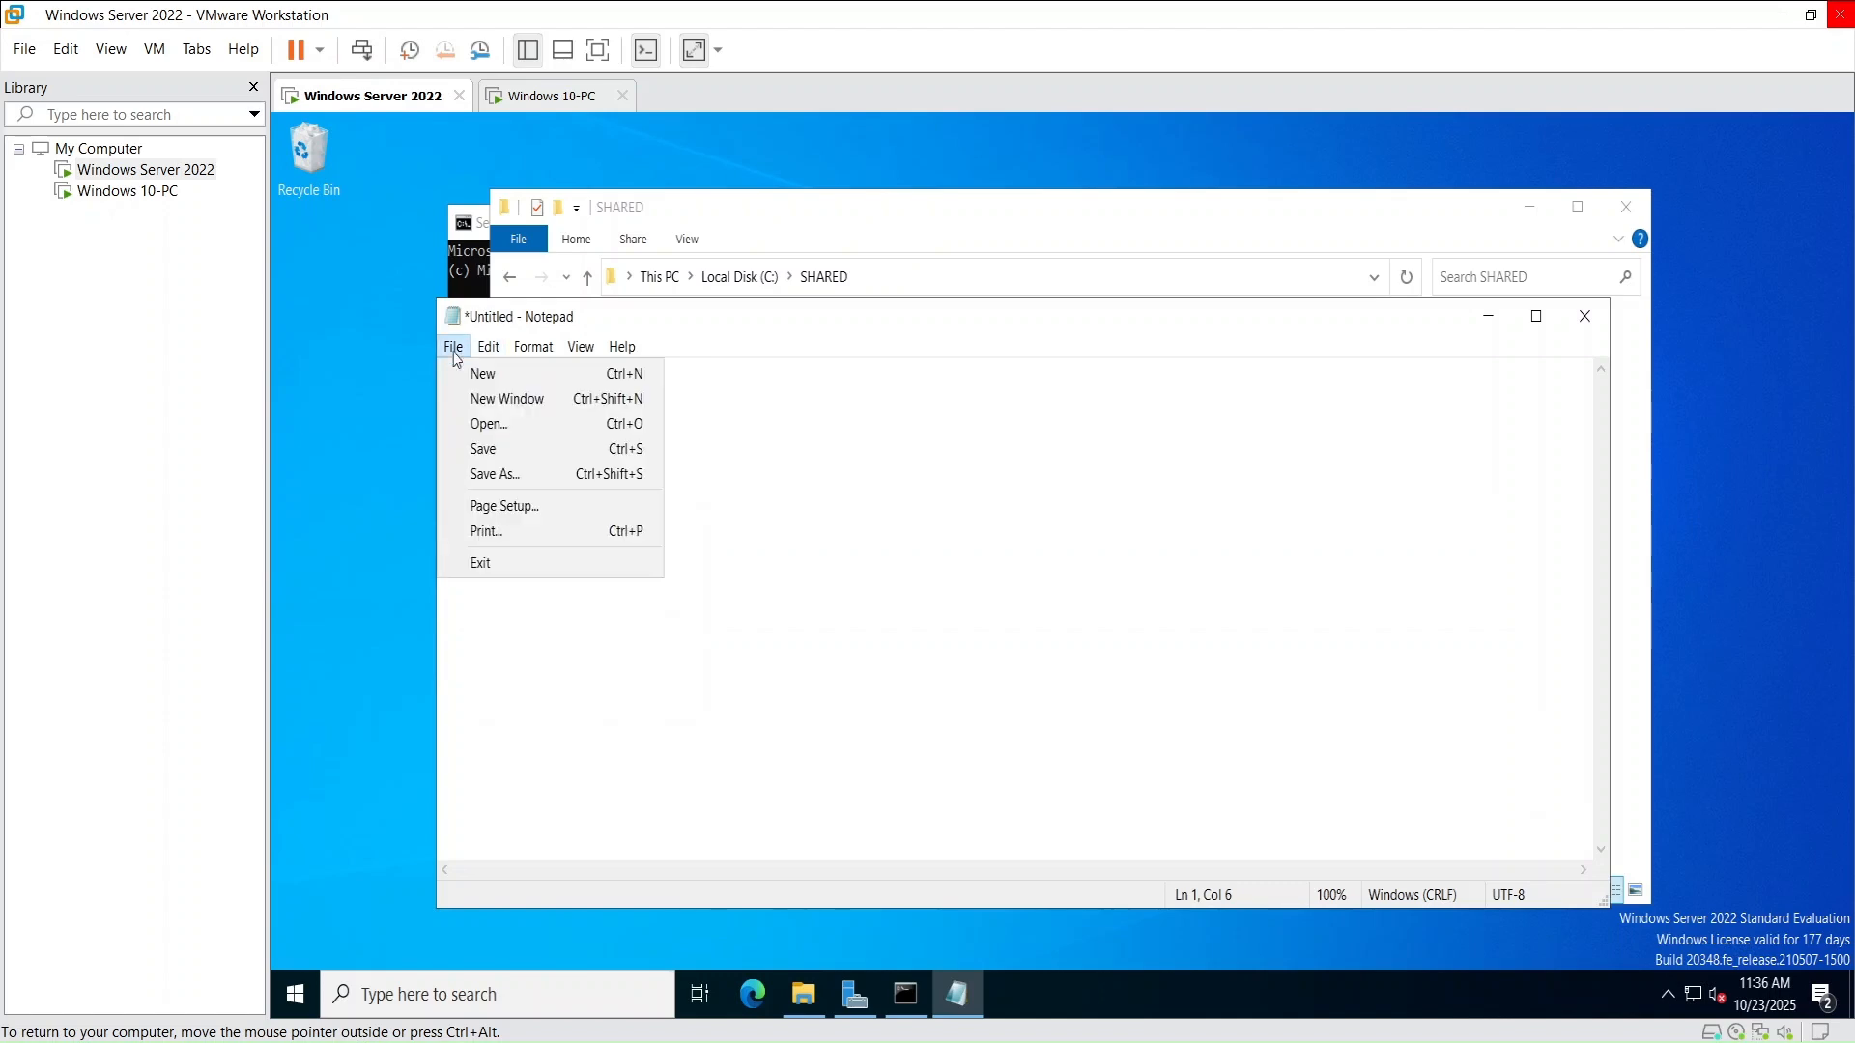
{"action": "left_click", "coordinate": [494, 472]}
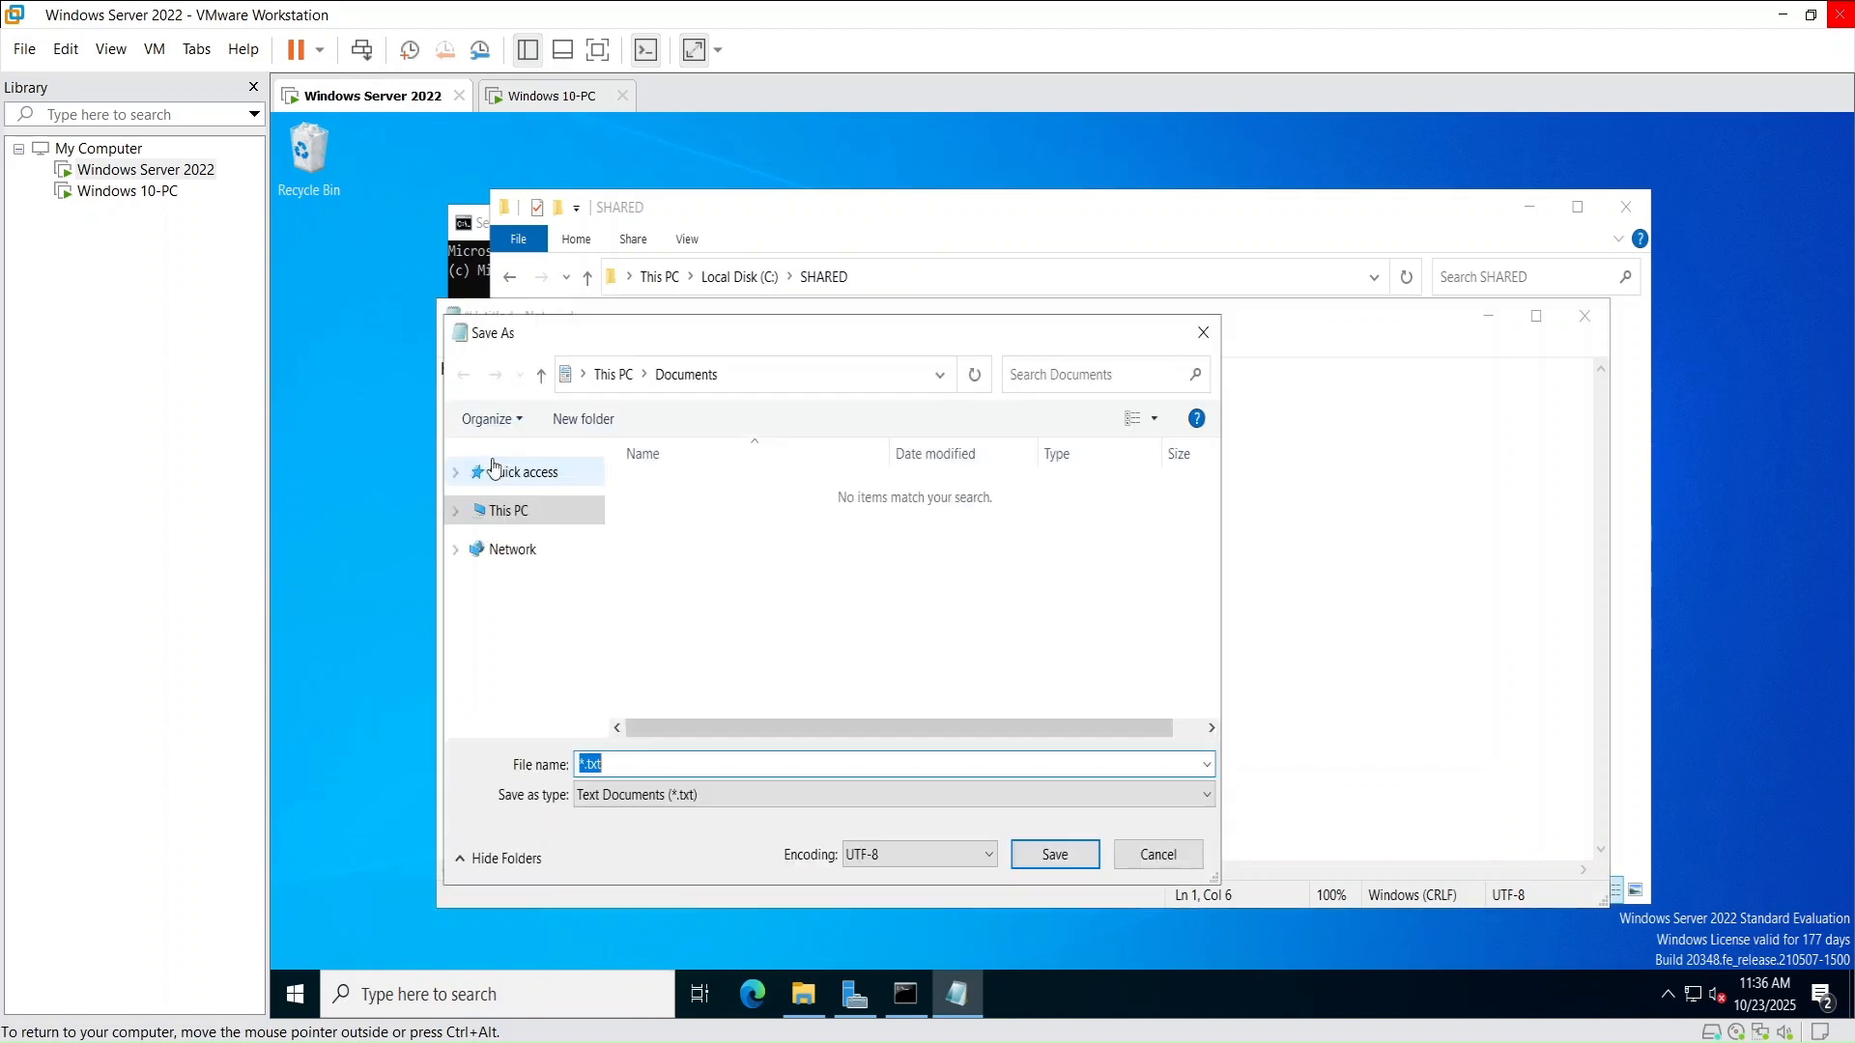
{"action": "left_click", "coordinate": [529, 512]}
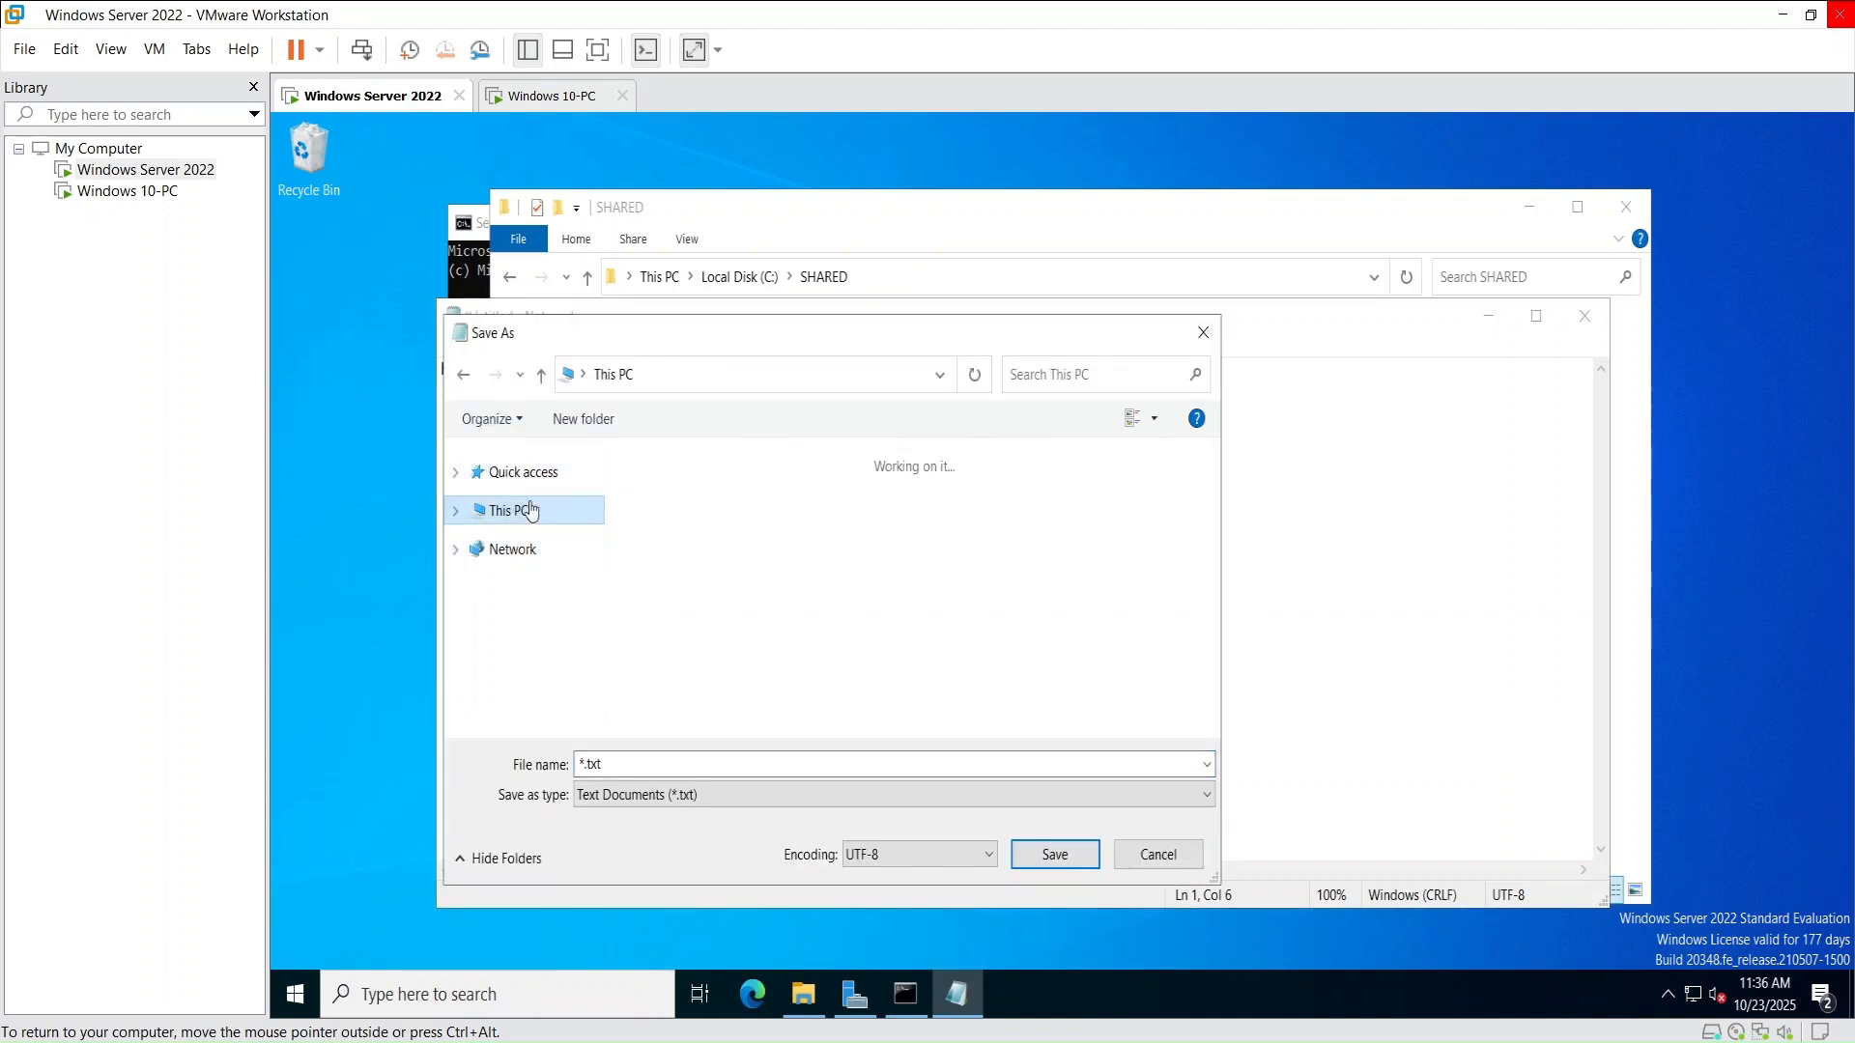
{"action": "scroll", "coordinate": [754, 591], "scroll_direction": "down", "scroll_amount": 2}
{"action": "double_click", "coordinate": [746, 713]}
{"action": "left_click", "coordinate": [734, 570]}
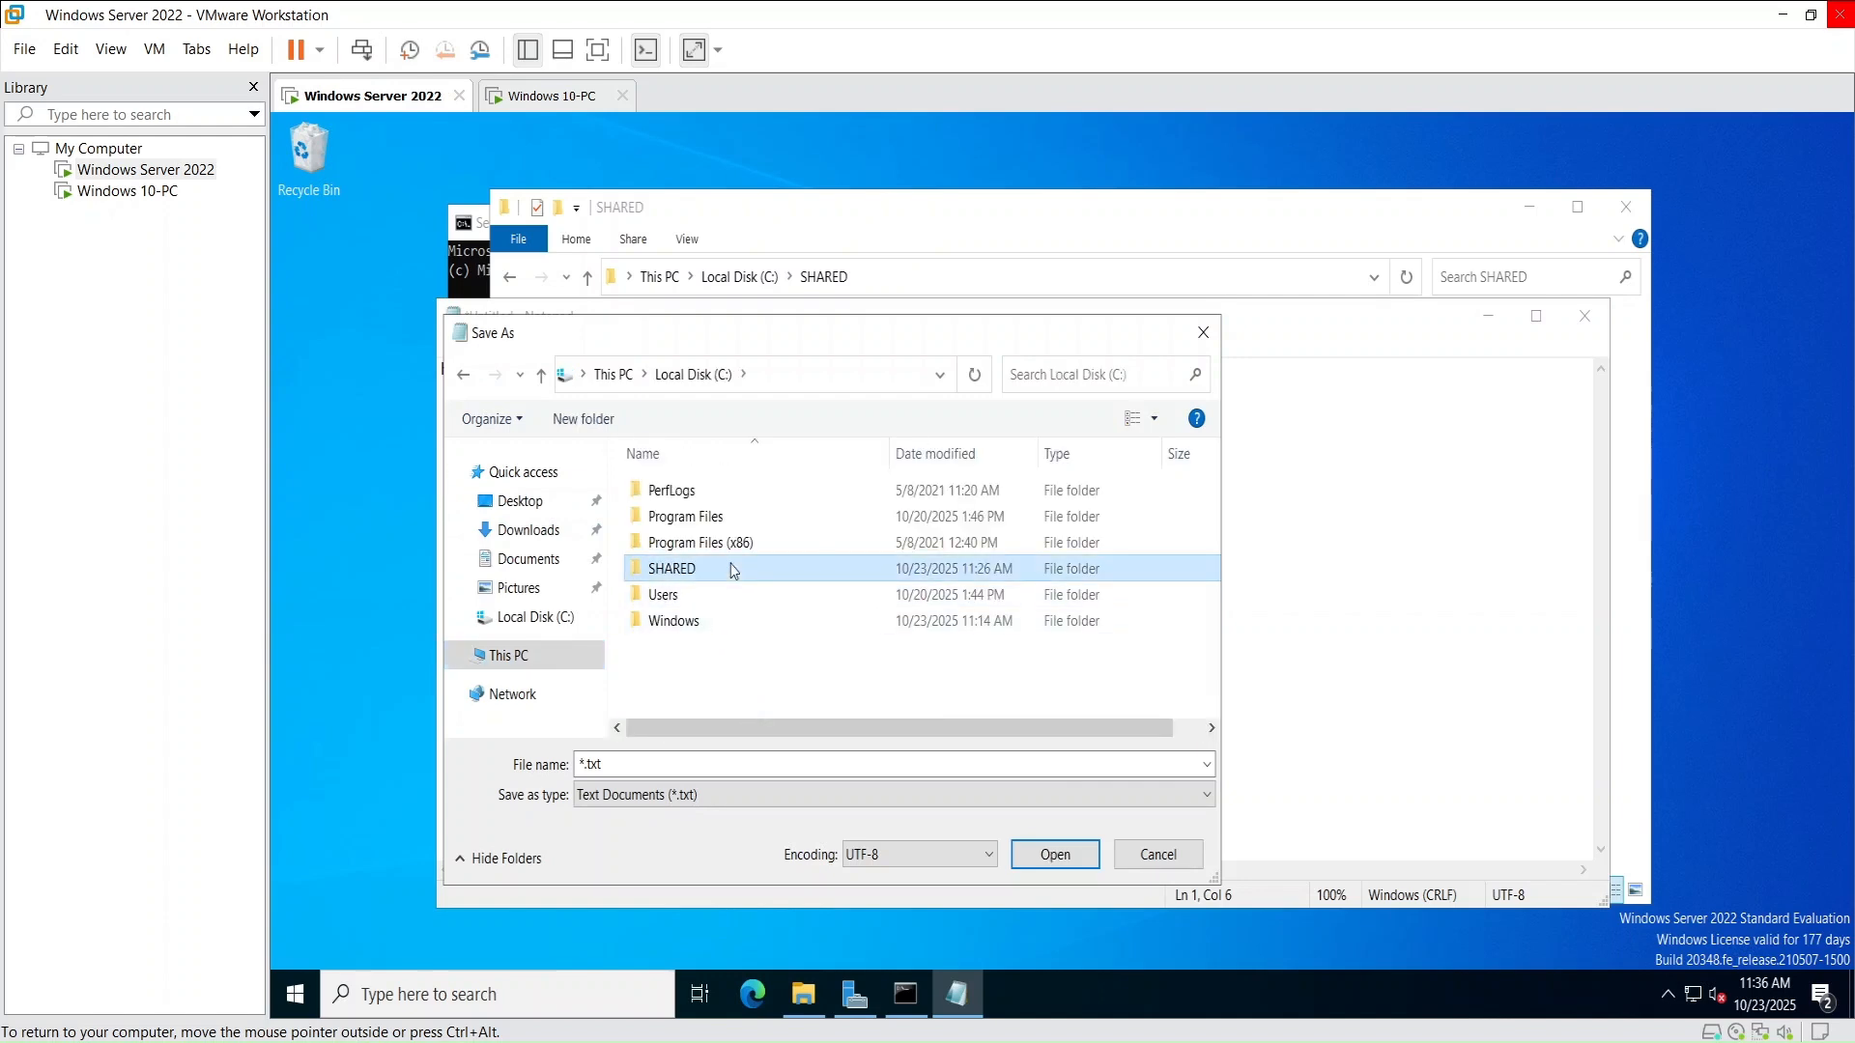
{"action": "left_click", "coordinate": [1032, 856]}
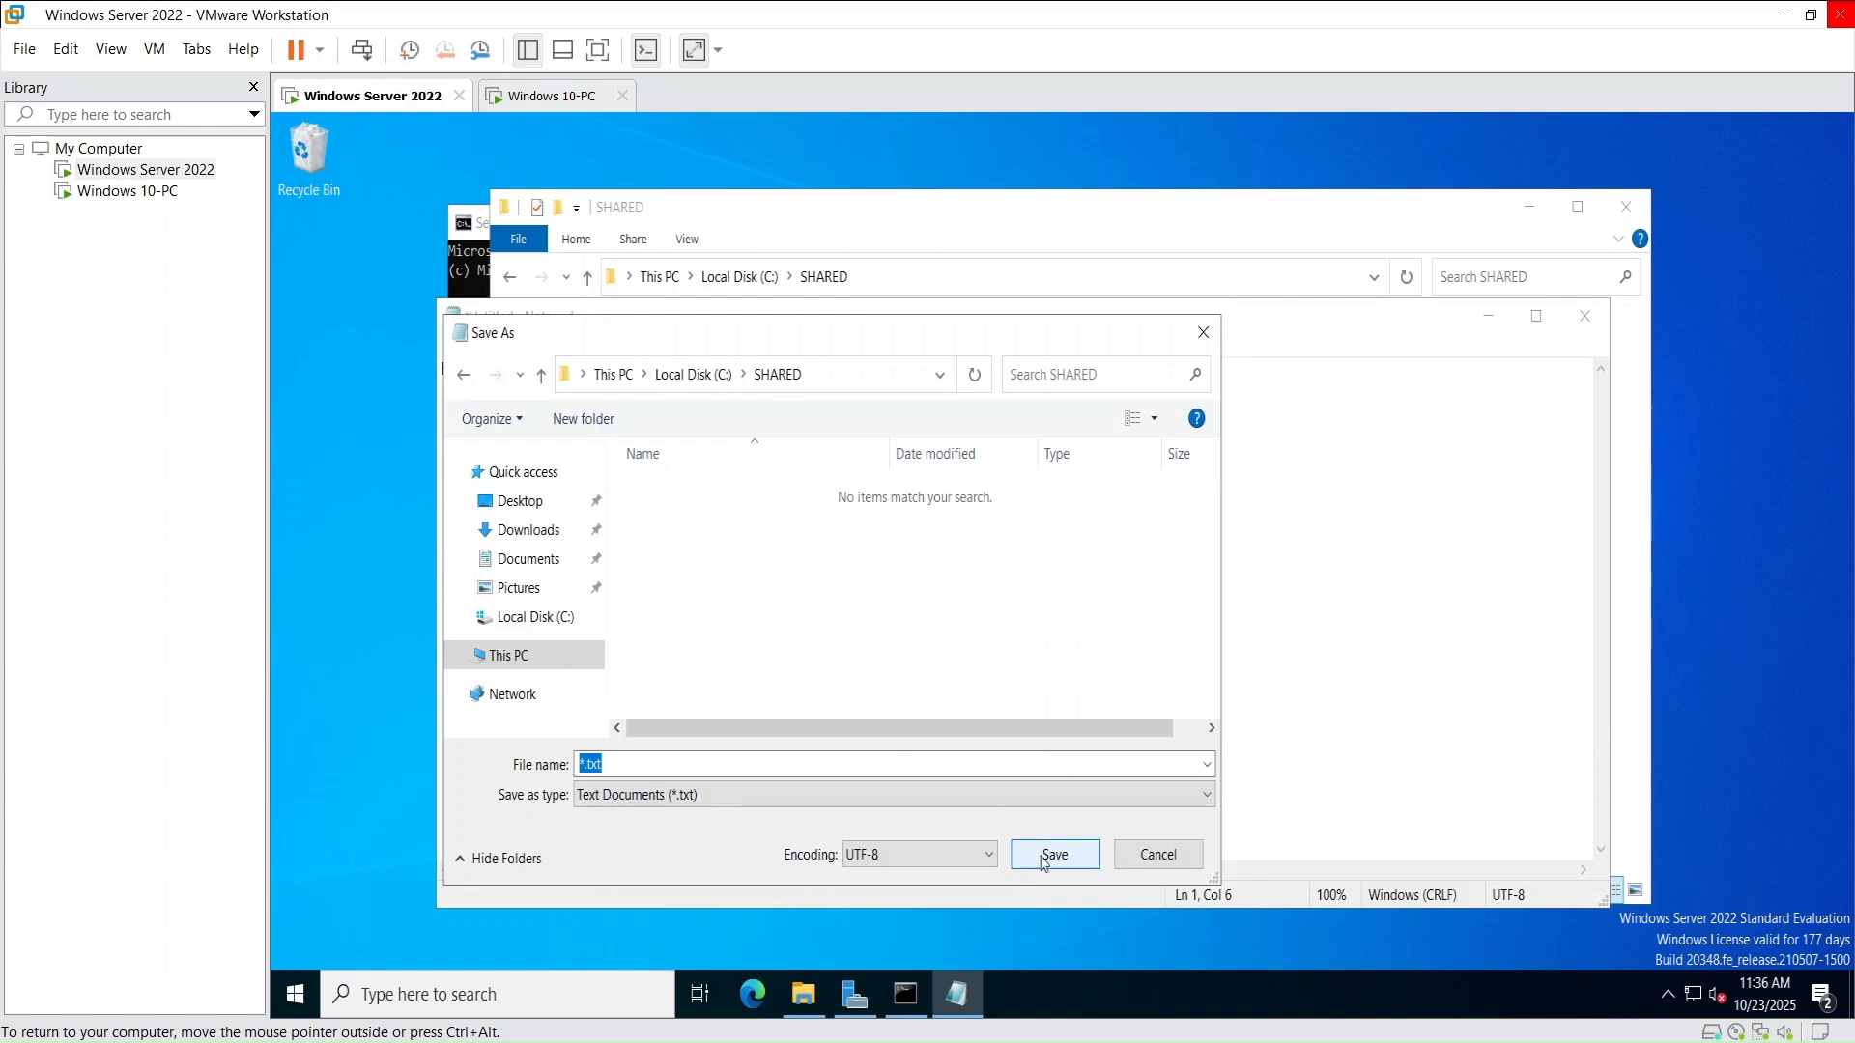
Name the text file hello.txt, save it in the SHARED folder and close Notepad
{"action": "left_click", "coordinate": [668, 769]}
{"action": "left_click", "coordinate": [585, 770]}
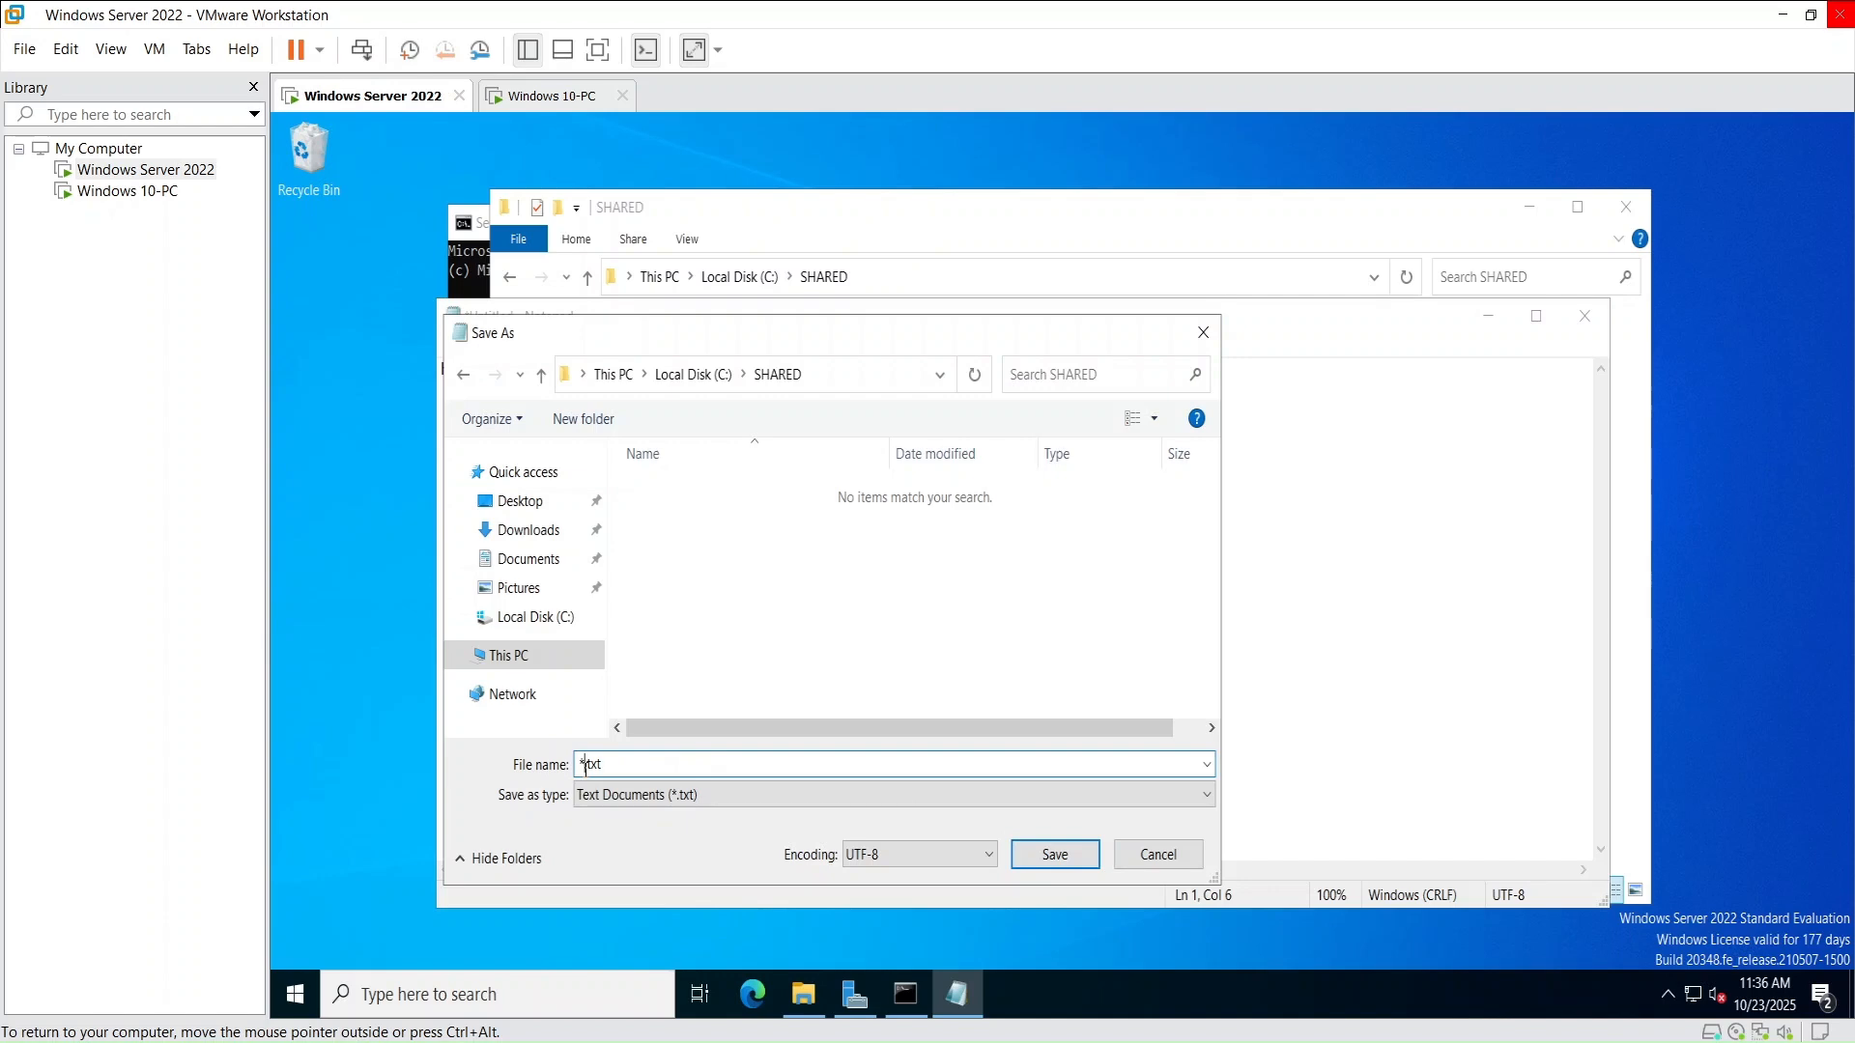
{"action": "key", "text": "BackSpace"}
{"action": "type", "text": "hello"}
{"action": "left_click", "coordinate": [1030, 862]}
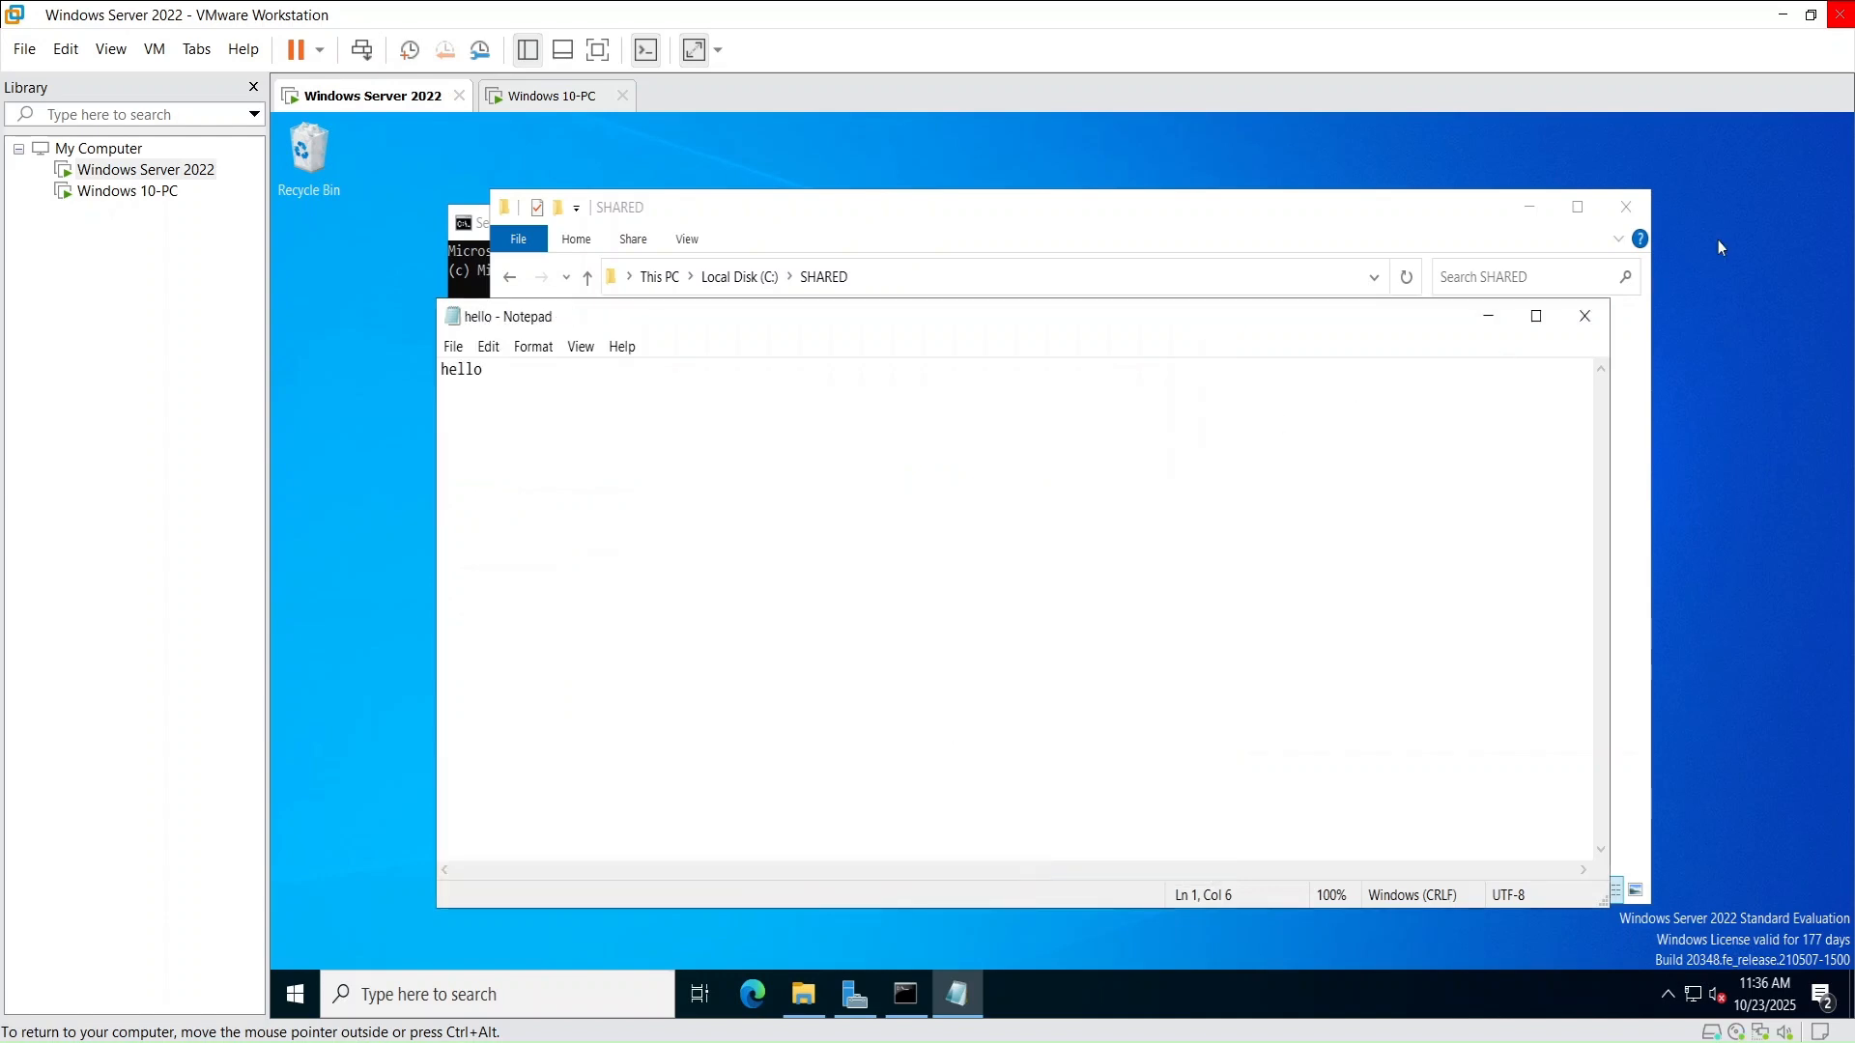
{"action": "left_click", "coordinate": [1597, 305]}
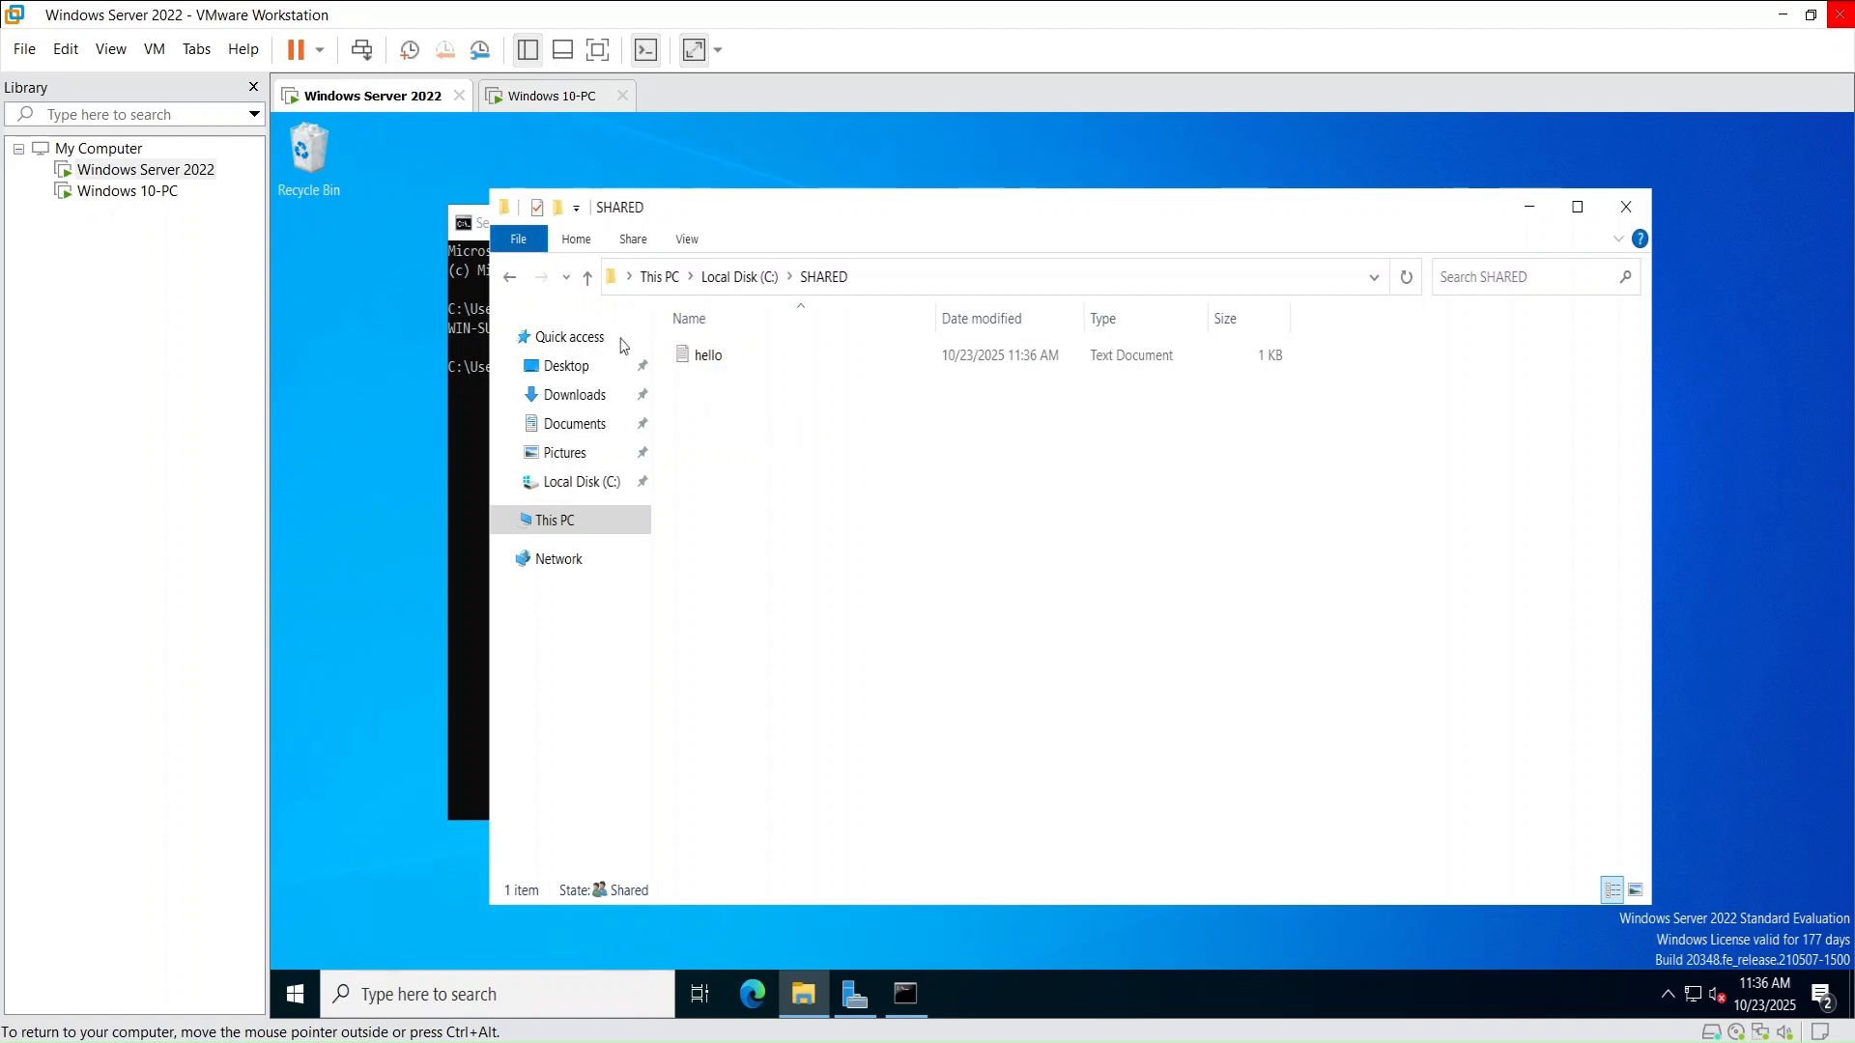
Browse from This PC through Local Disk (C:) back into the server's SHARED folder to check its contents
{"action": "left_click", "coordinate": [558, 522]}
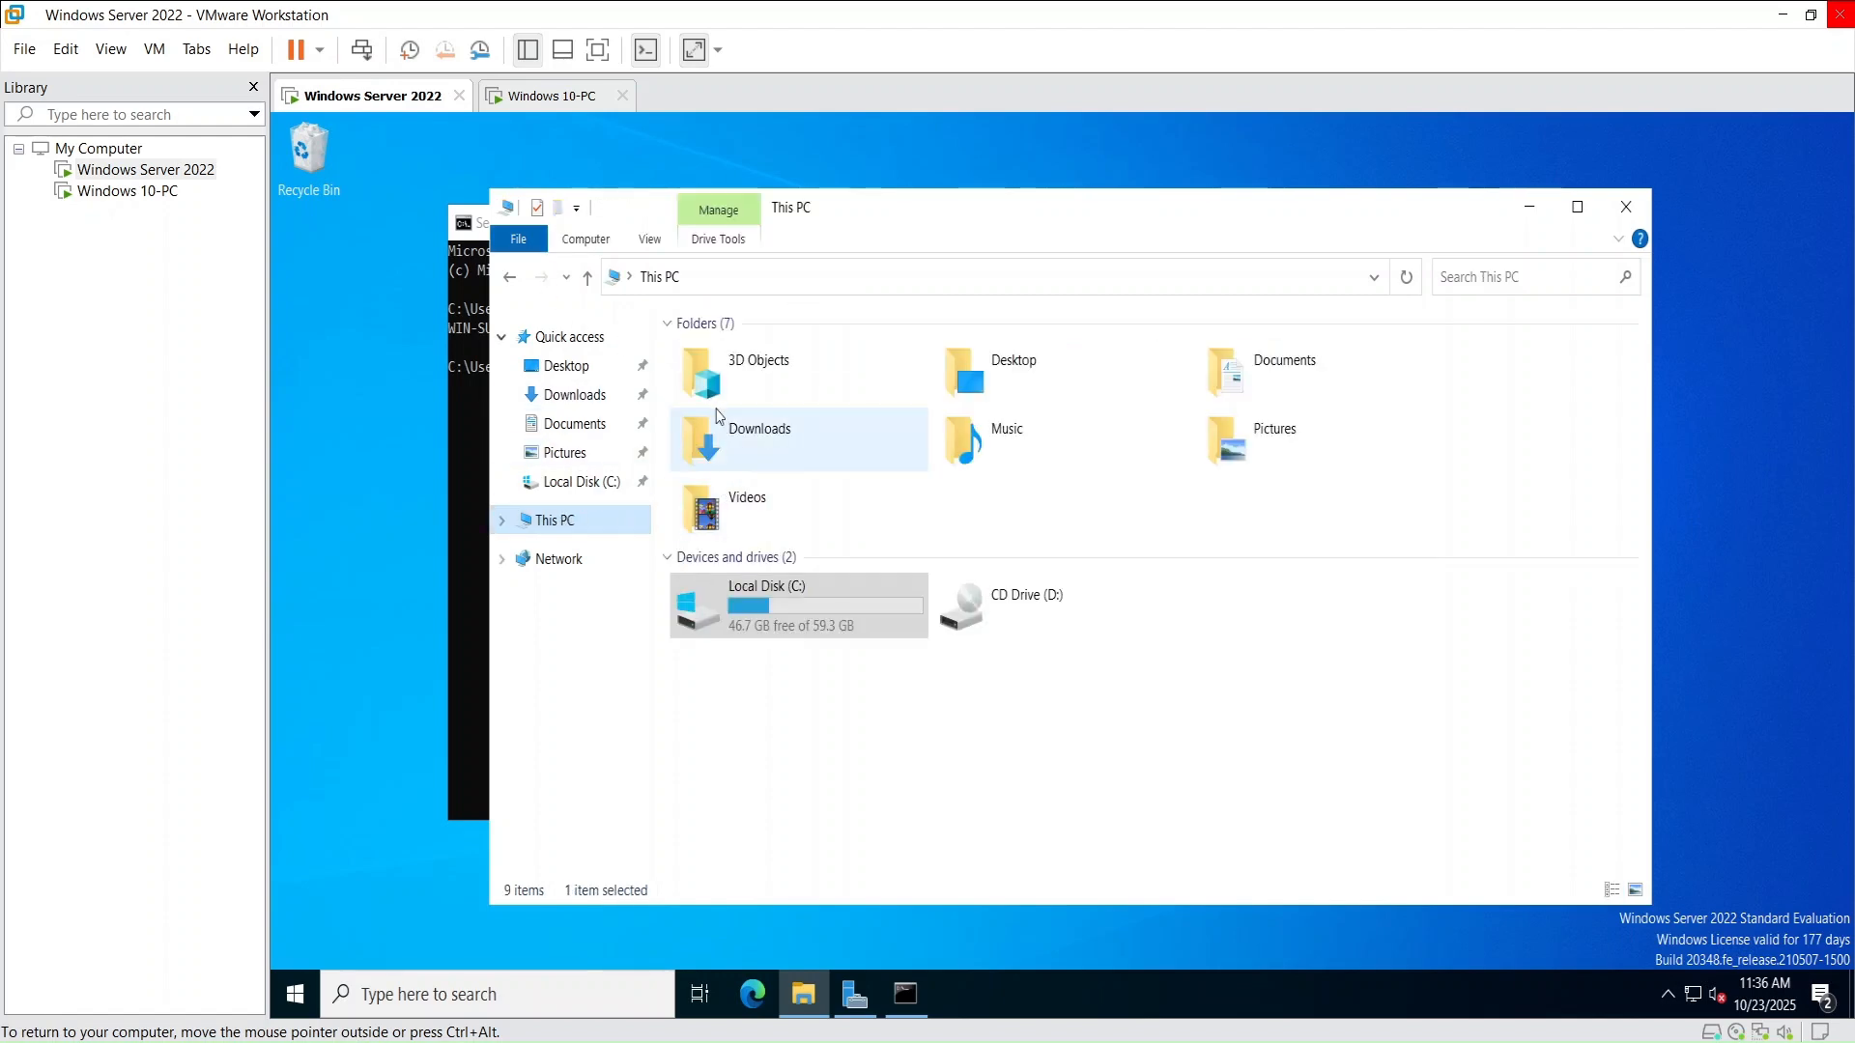
{"action": "double_click", "coordinate": [741, 618]}
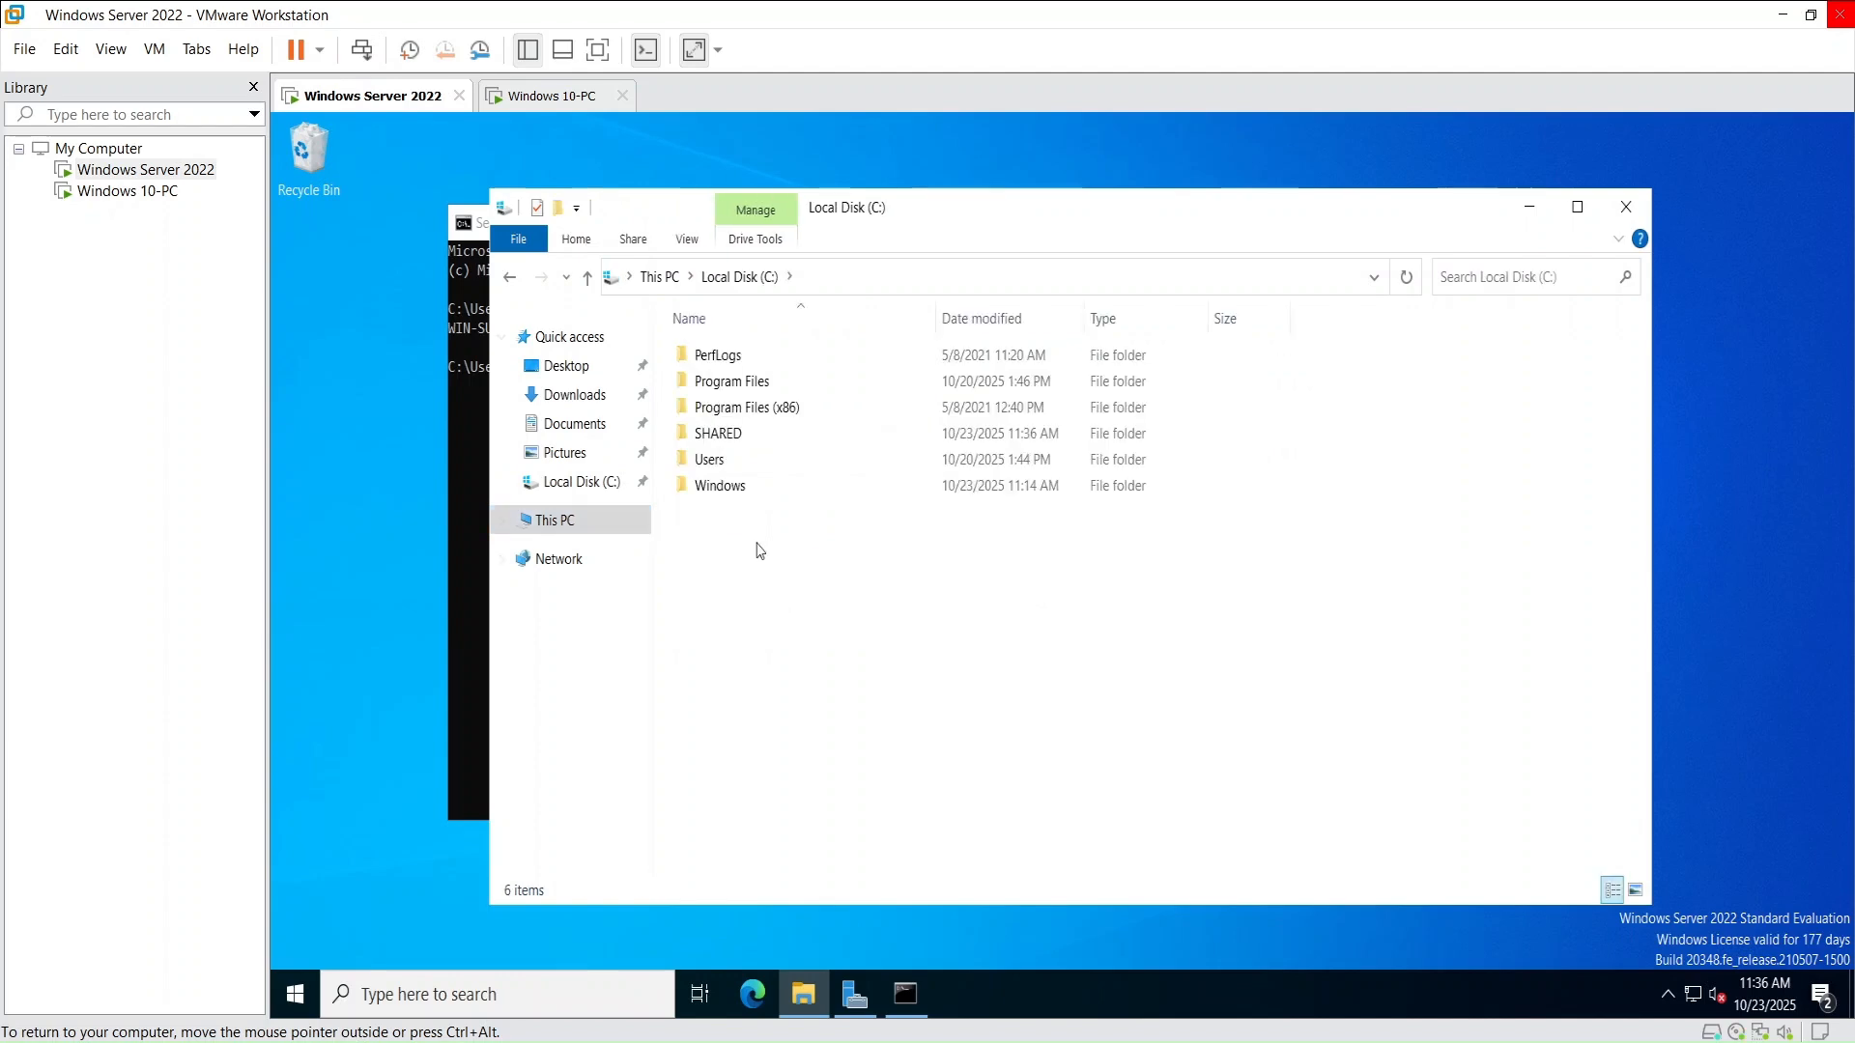
{"action": "double_click", "coordinate": [749, 444]}
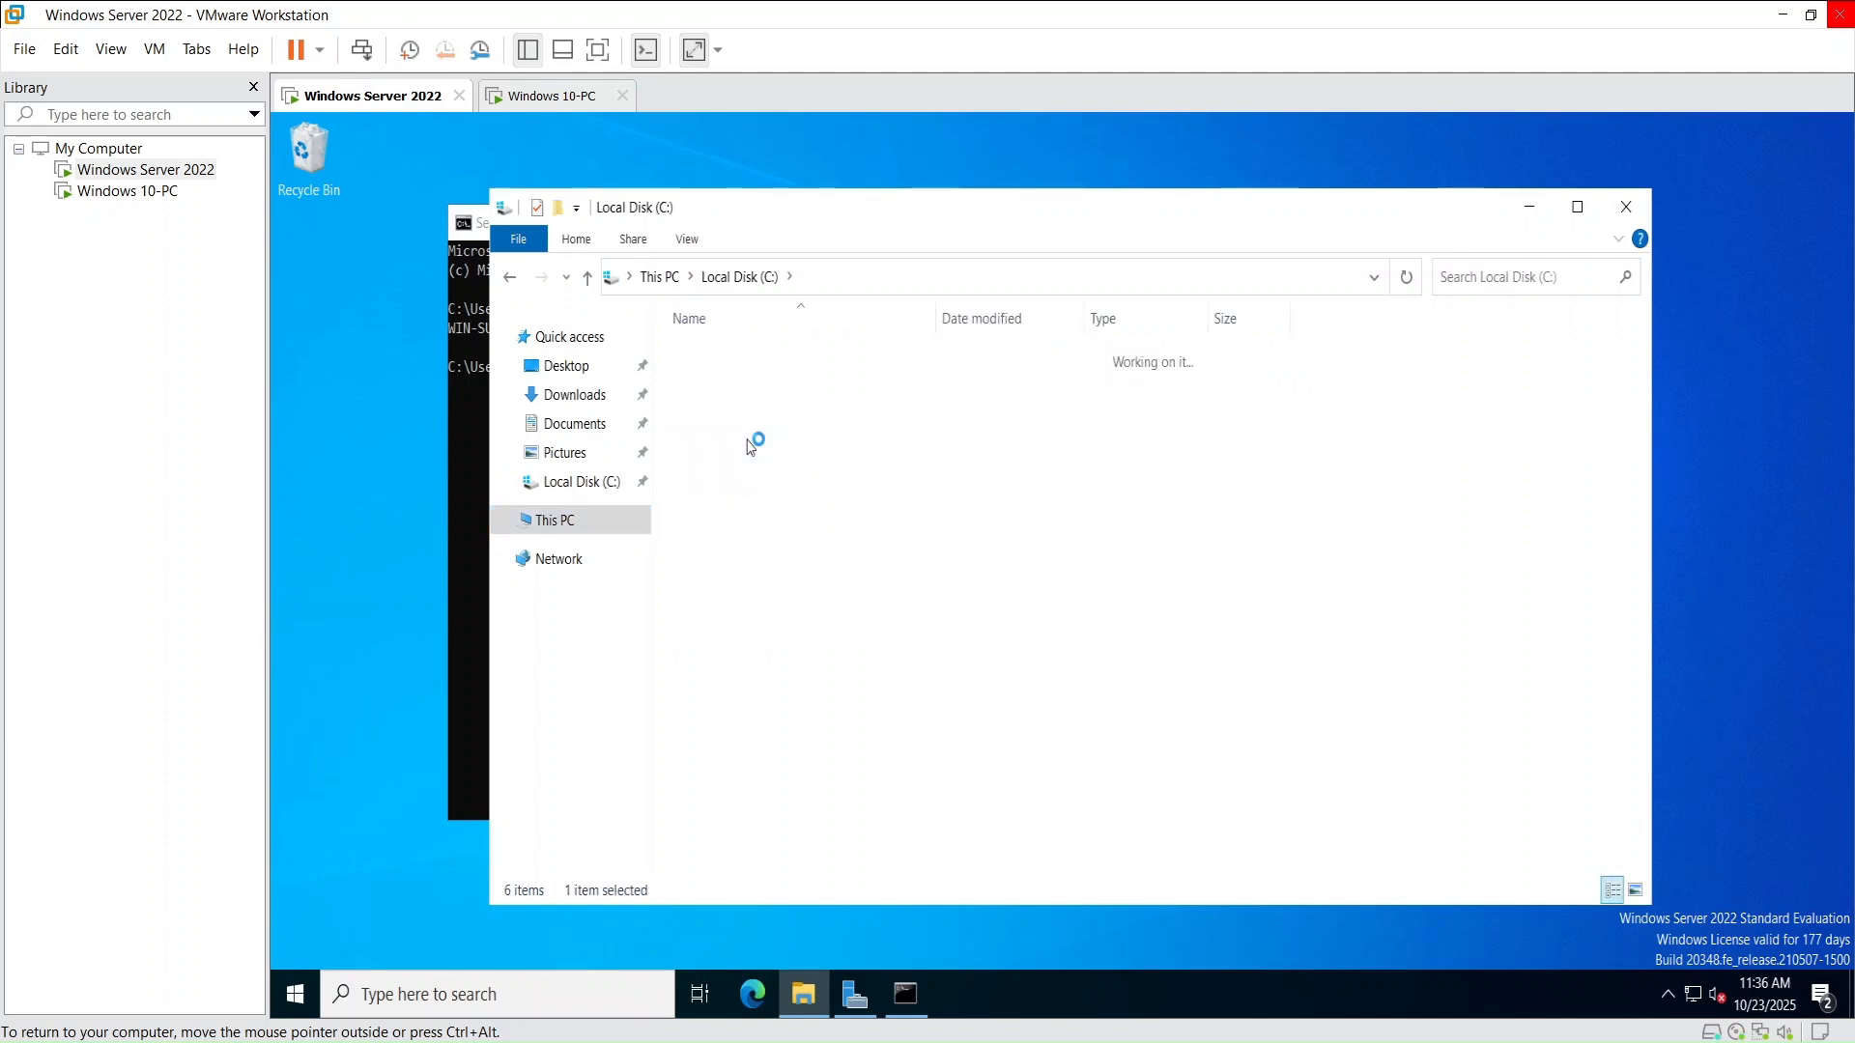
On the Windows 10-PC virtual machine, open the mapped SHARED (S:) drive to check for the hello file
{"action": "left_click", "coordinate": [557, 100]}
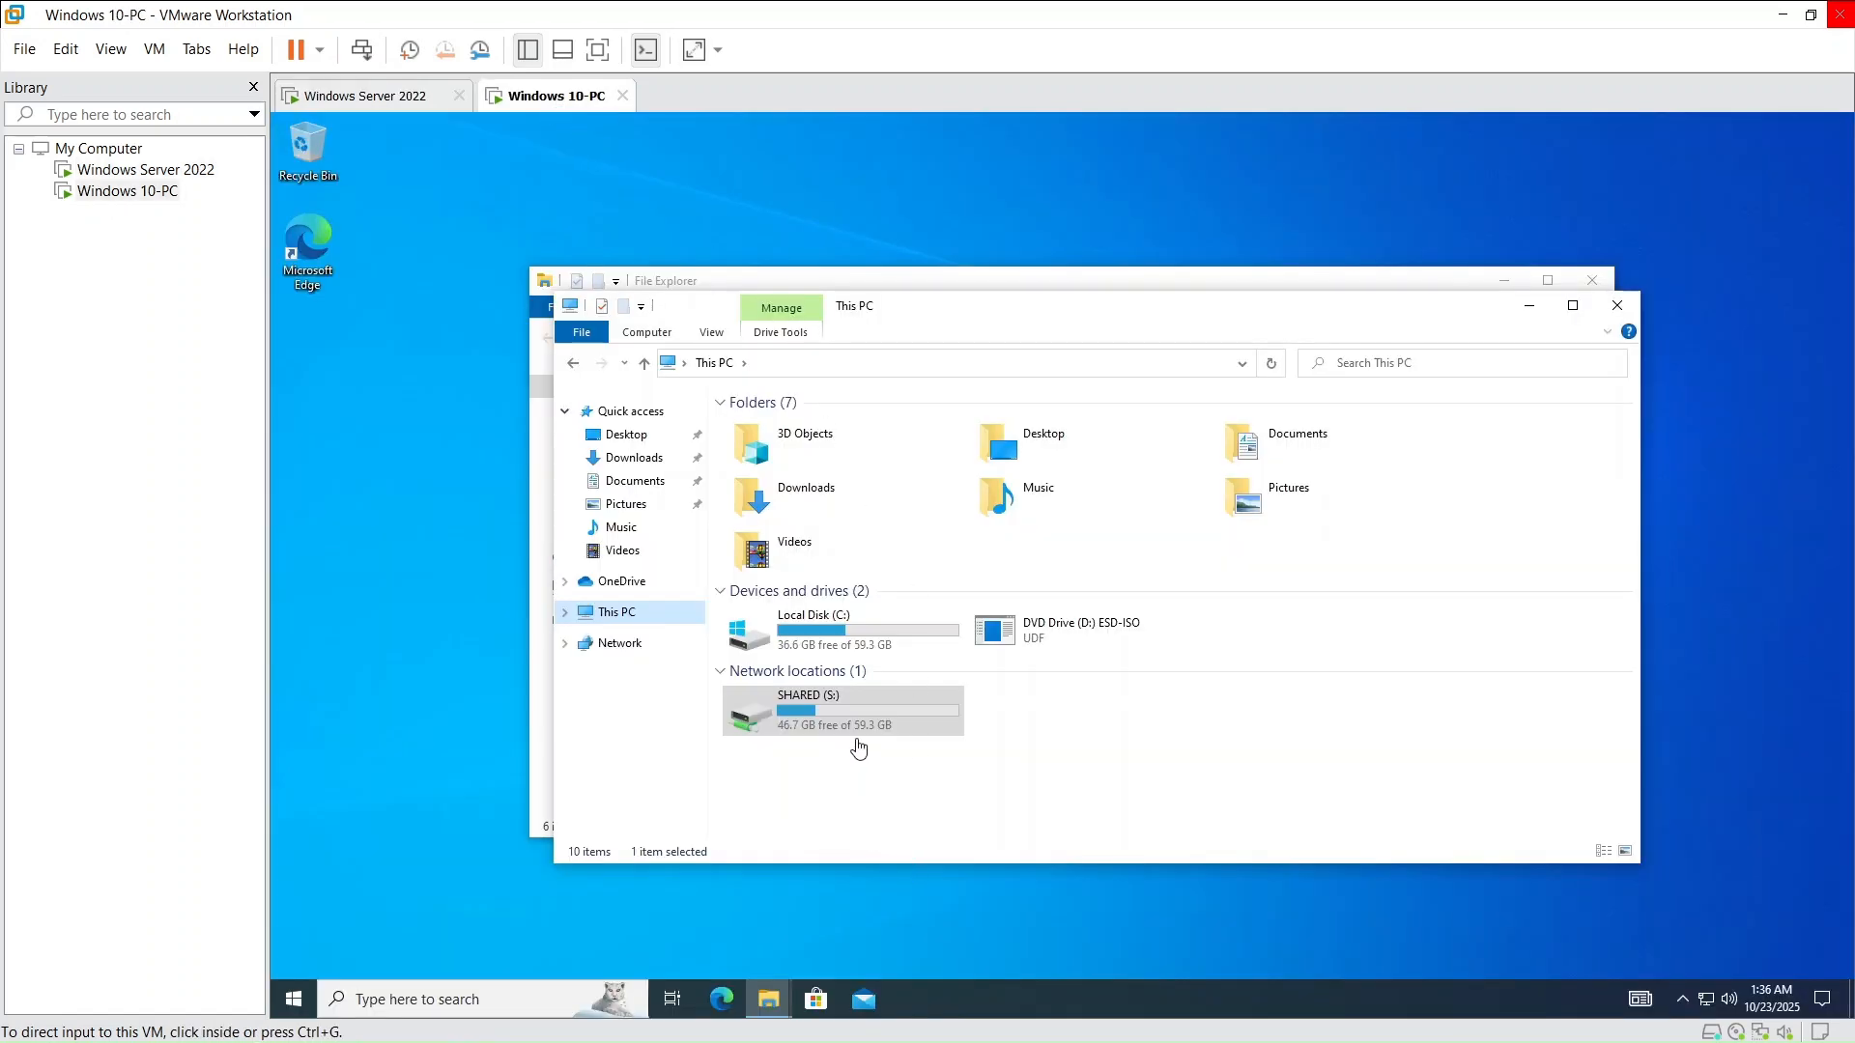
{"action": "left_click", "coordinate": [867, 702]}
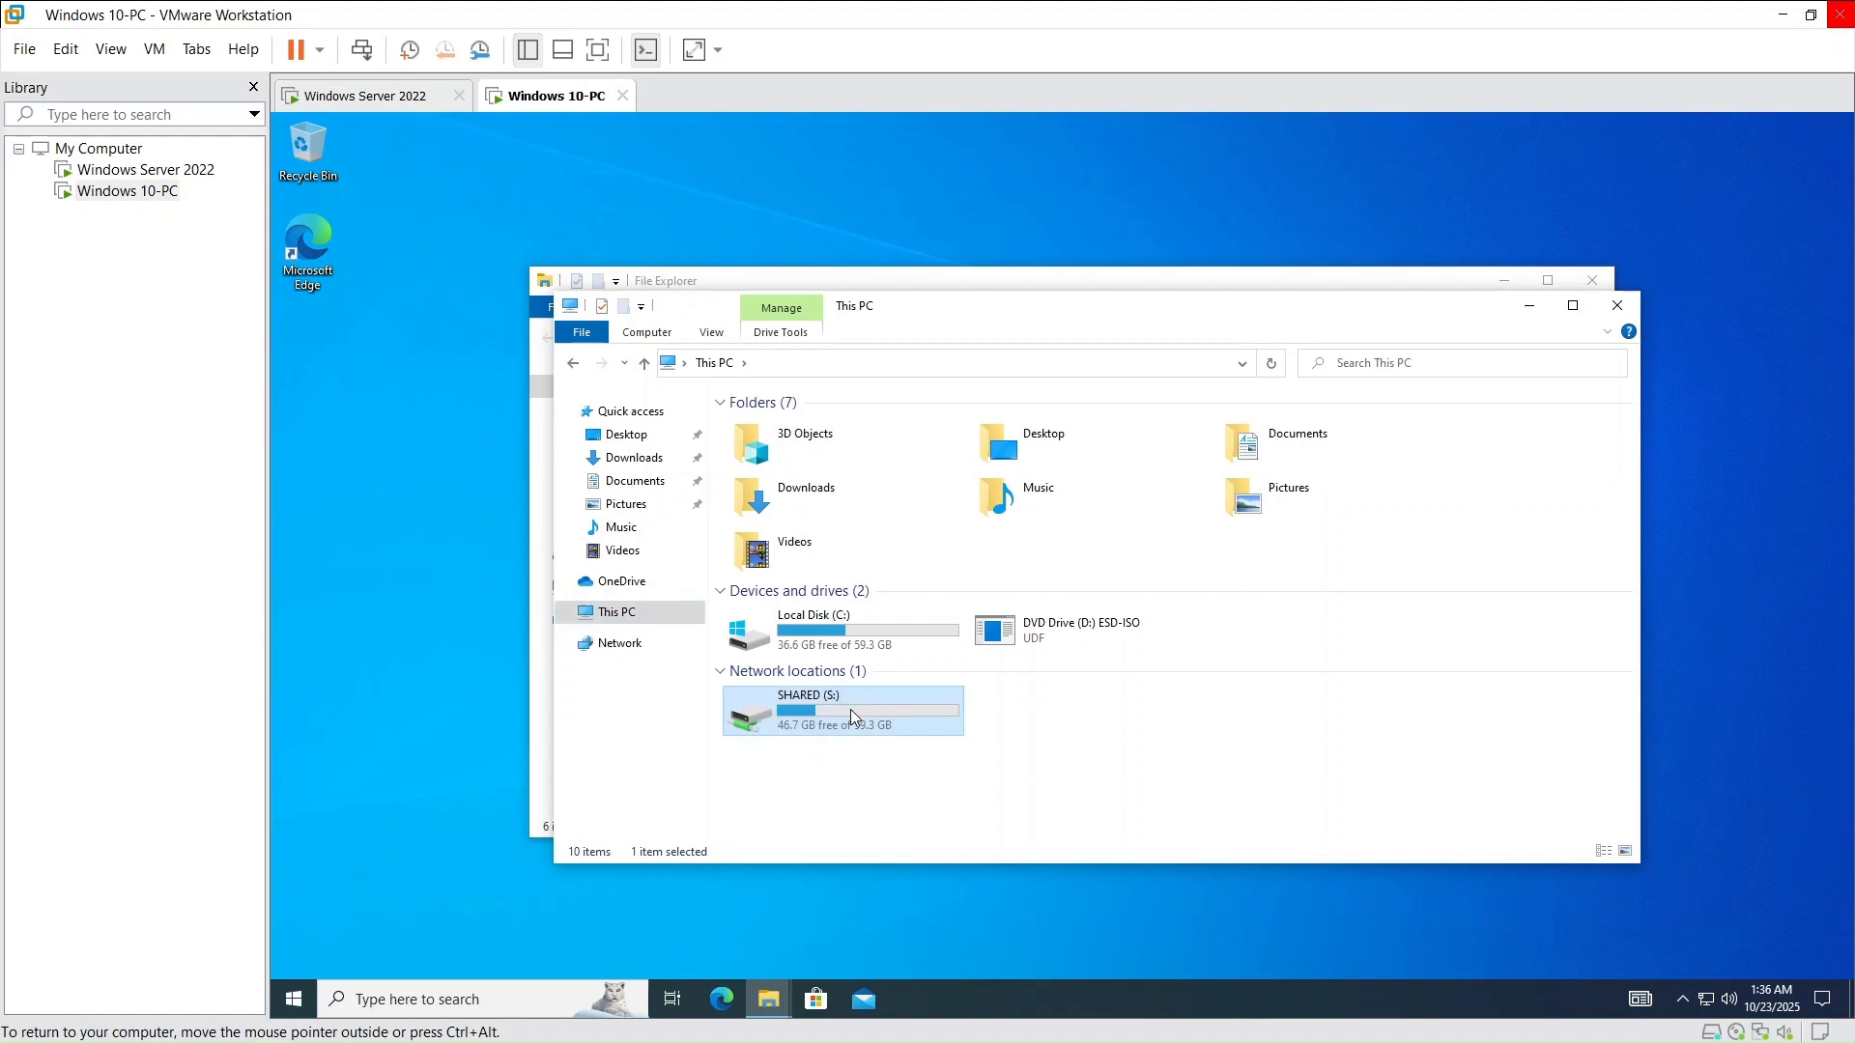
{"action": "double_click", "coordinate": [845, 708]}
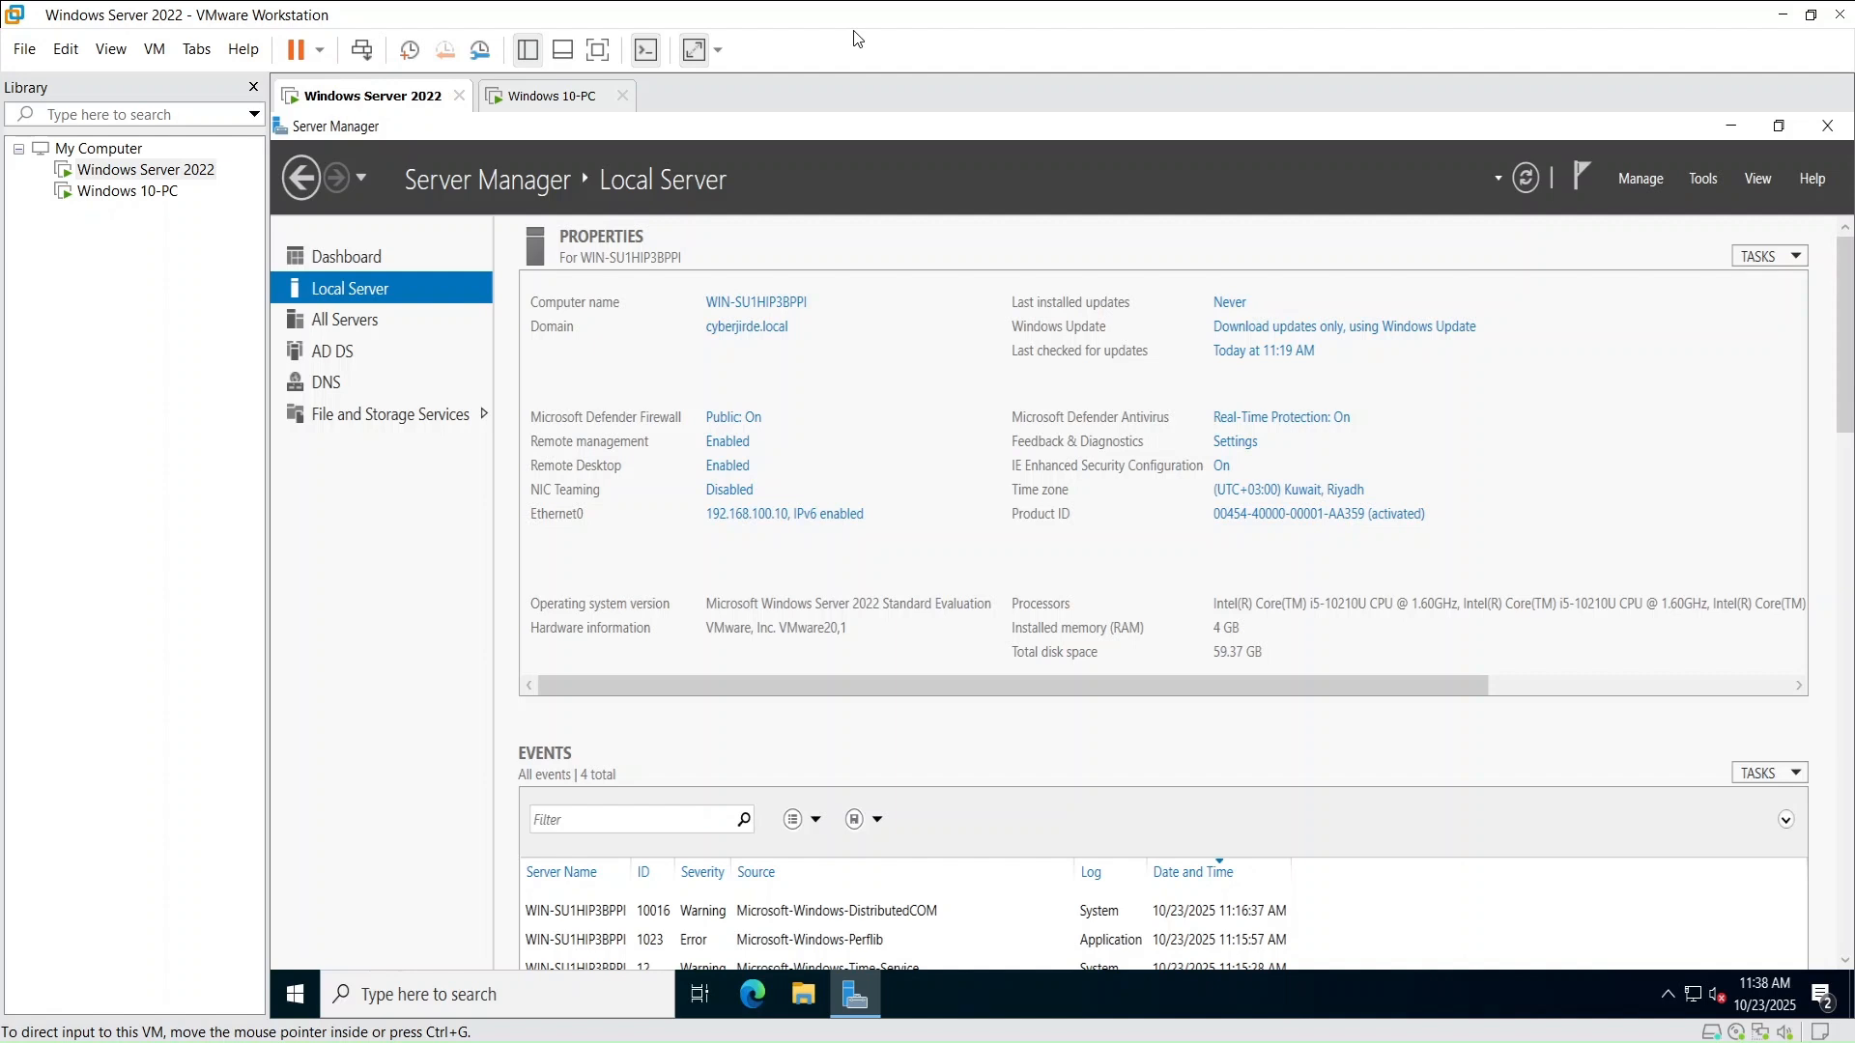
On the Windows Server 2022 virtual machine, search for Group Policy Management and open it
{"action": "left_click", "coordinate": [462, 983]}
{"action": "type", "text": "gr"}
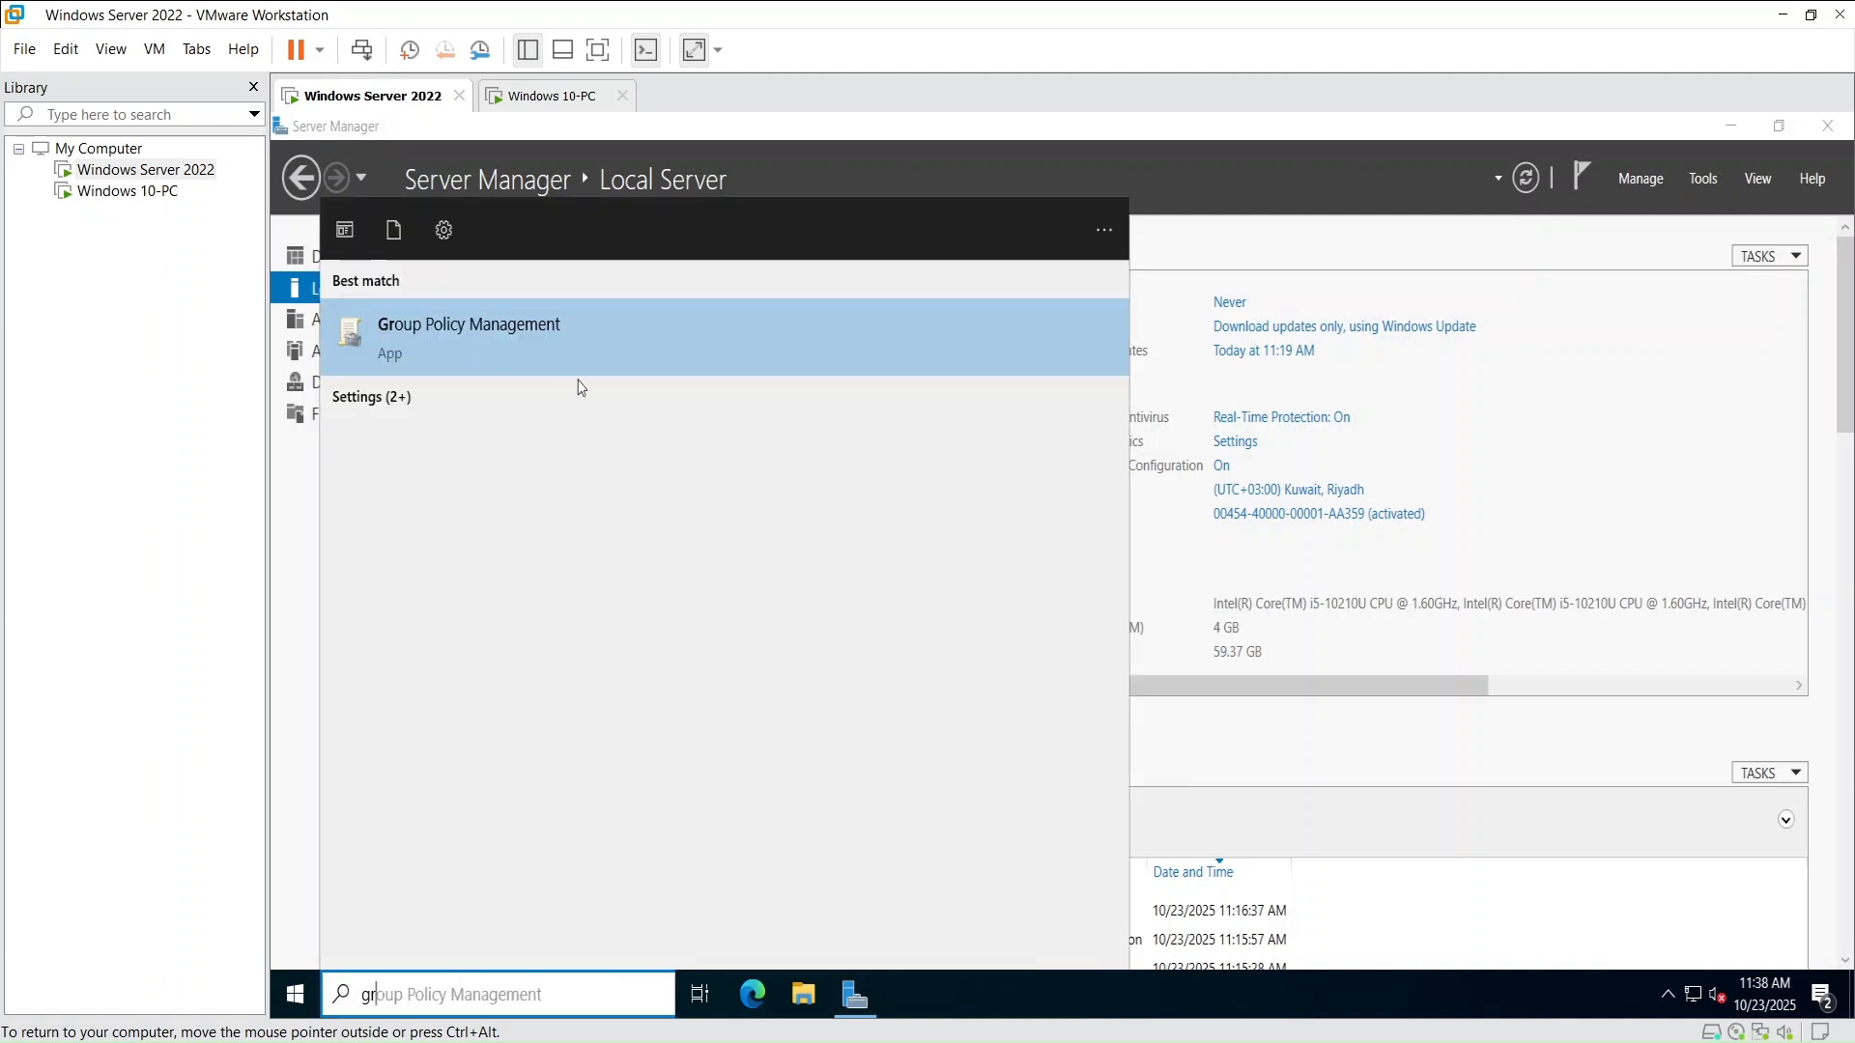
{"action": "left_click", "coordinate": [584, 344]}
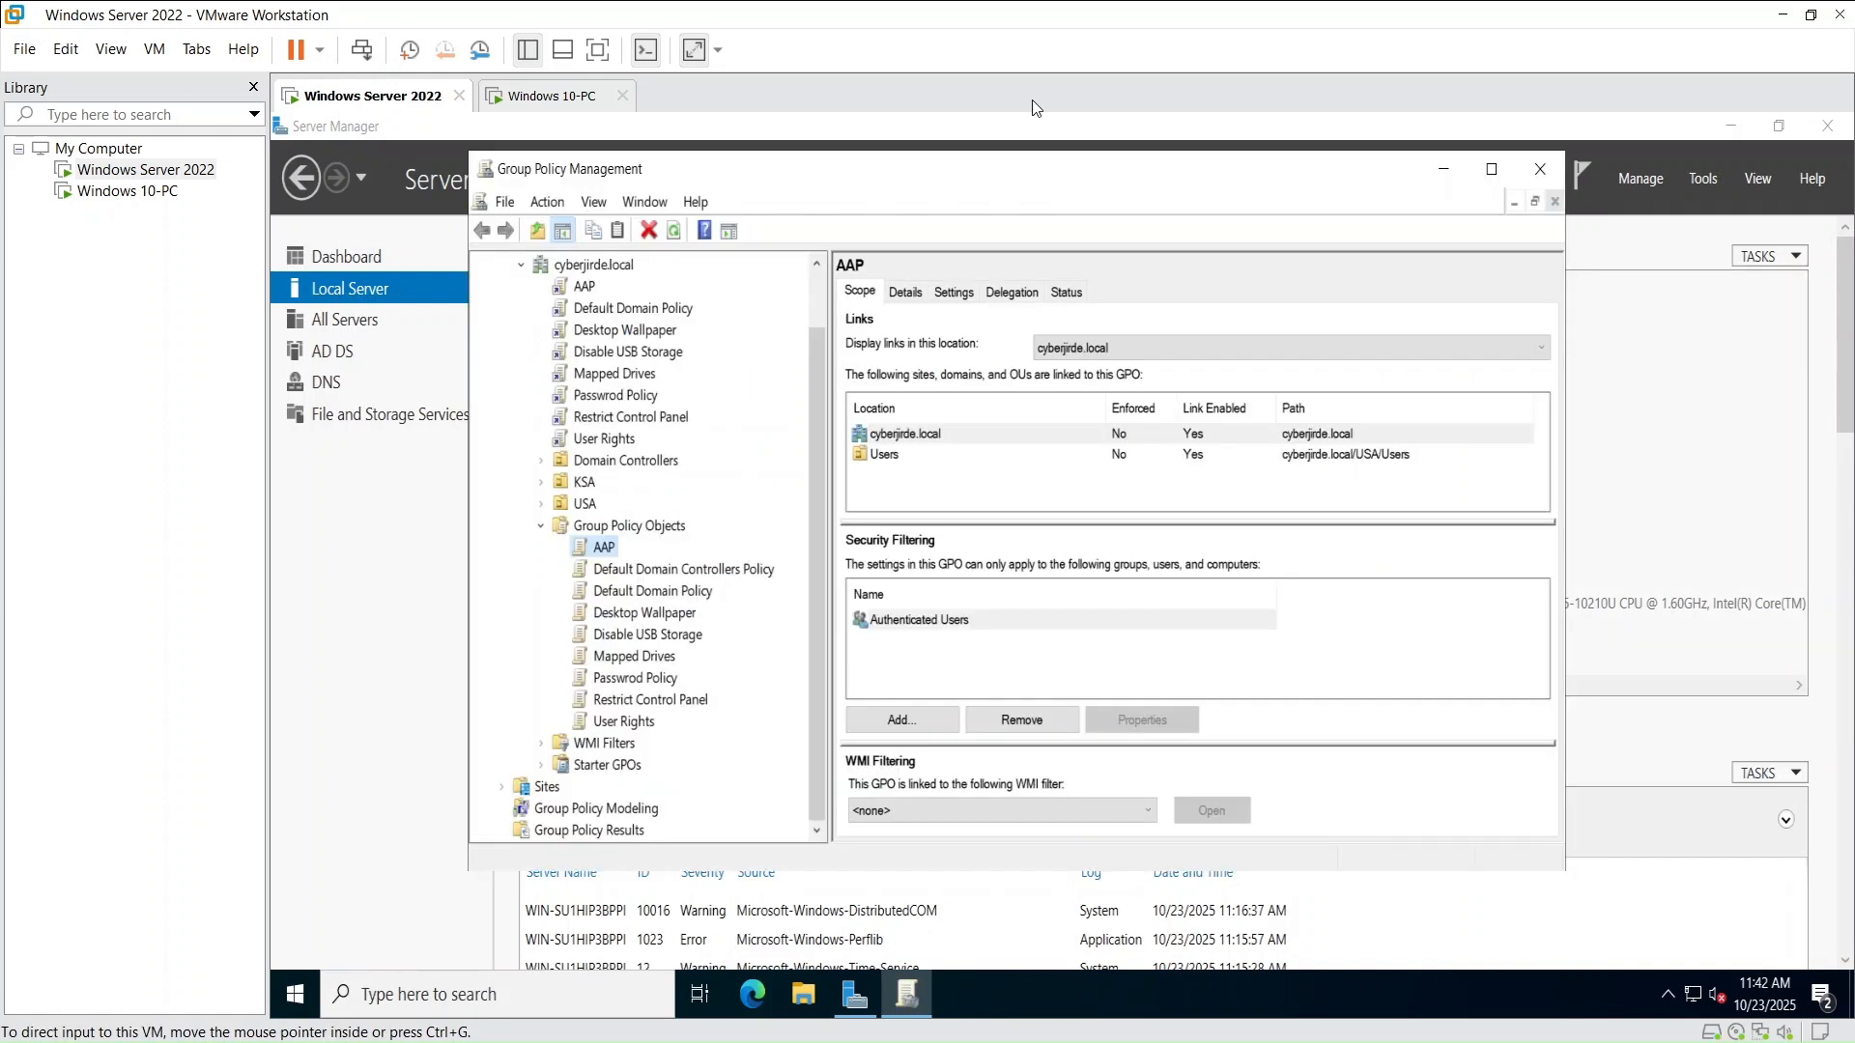
Create a GPO named Mapped Drive in the cyberjirde.local domain and link it there
{"action": "scroll", "coordinate": [811, 551], "scroll_direction": "up", "scroll_amount": 1}
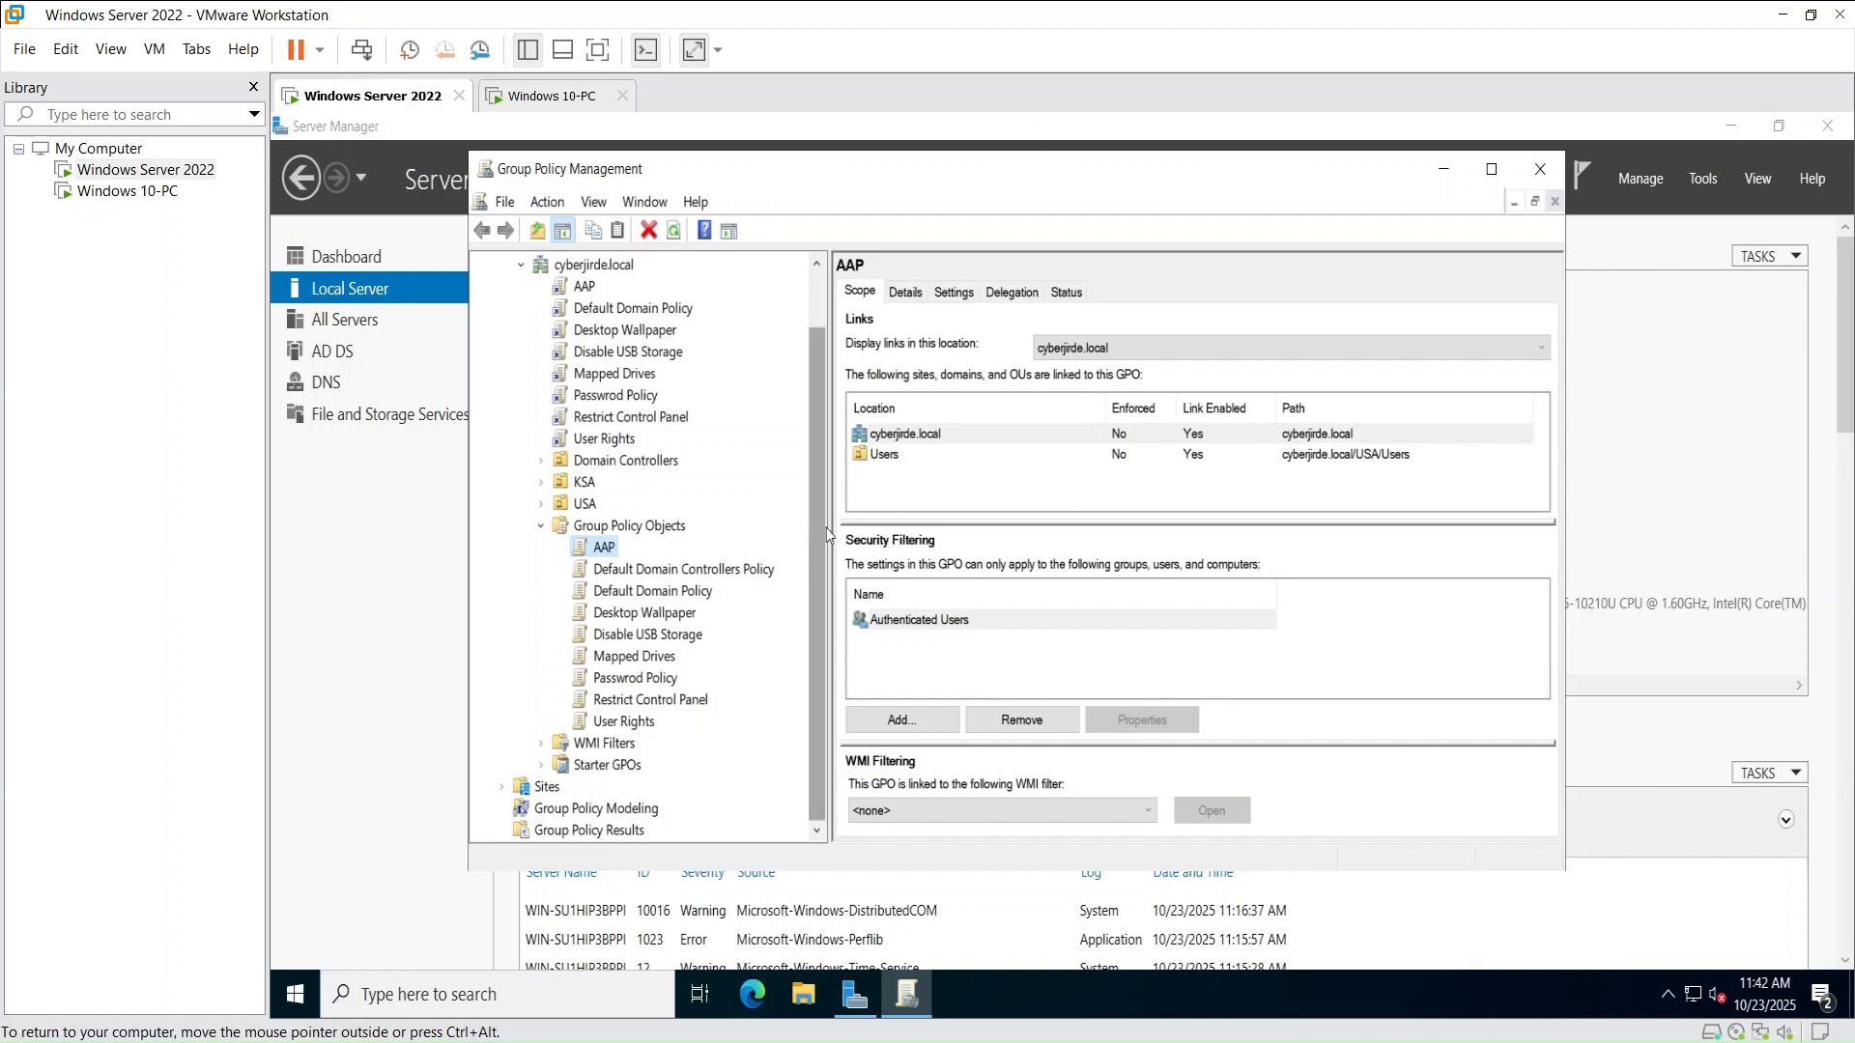
{"action": "left_click", "coordinate": [629, 569]}
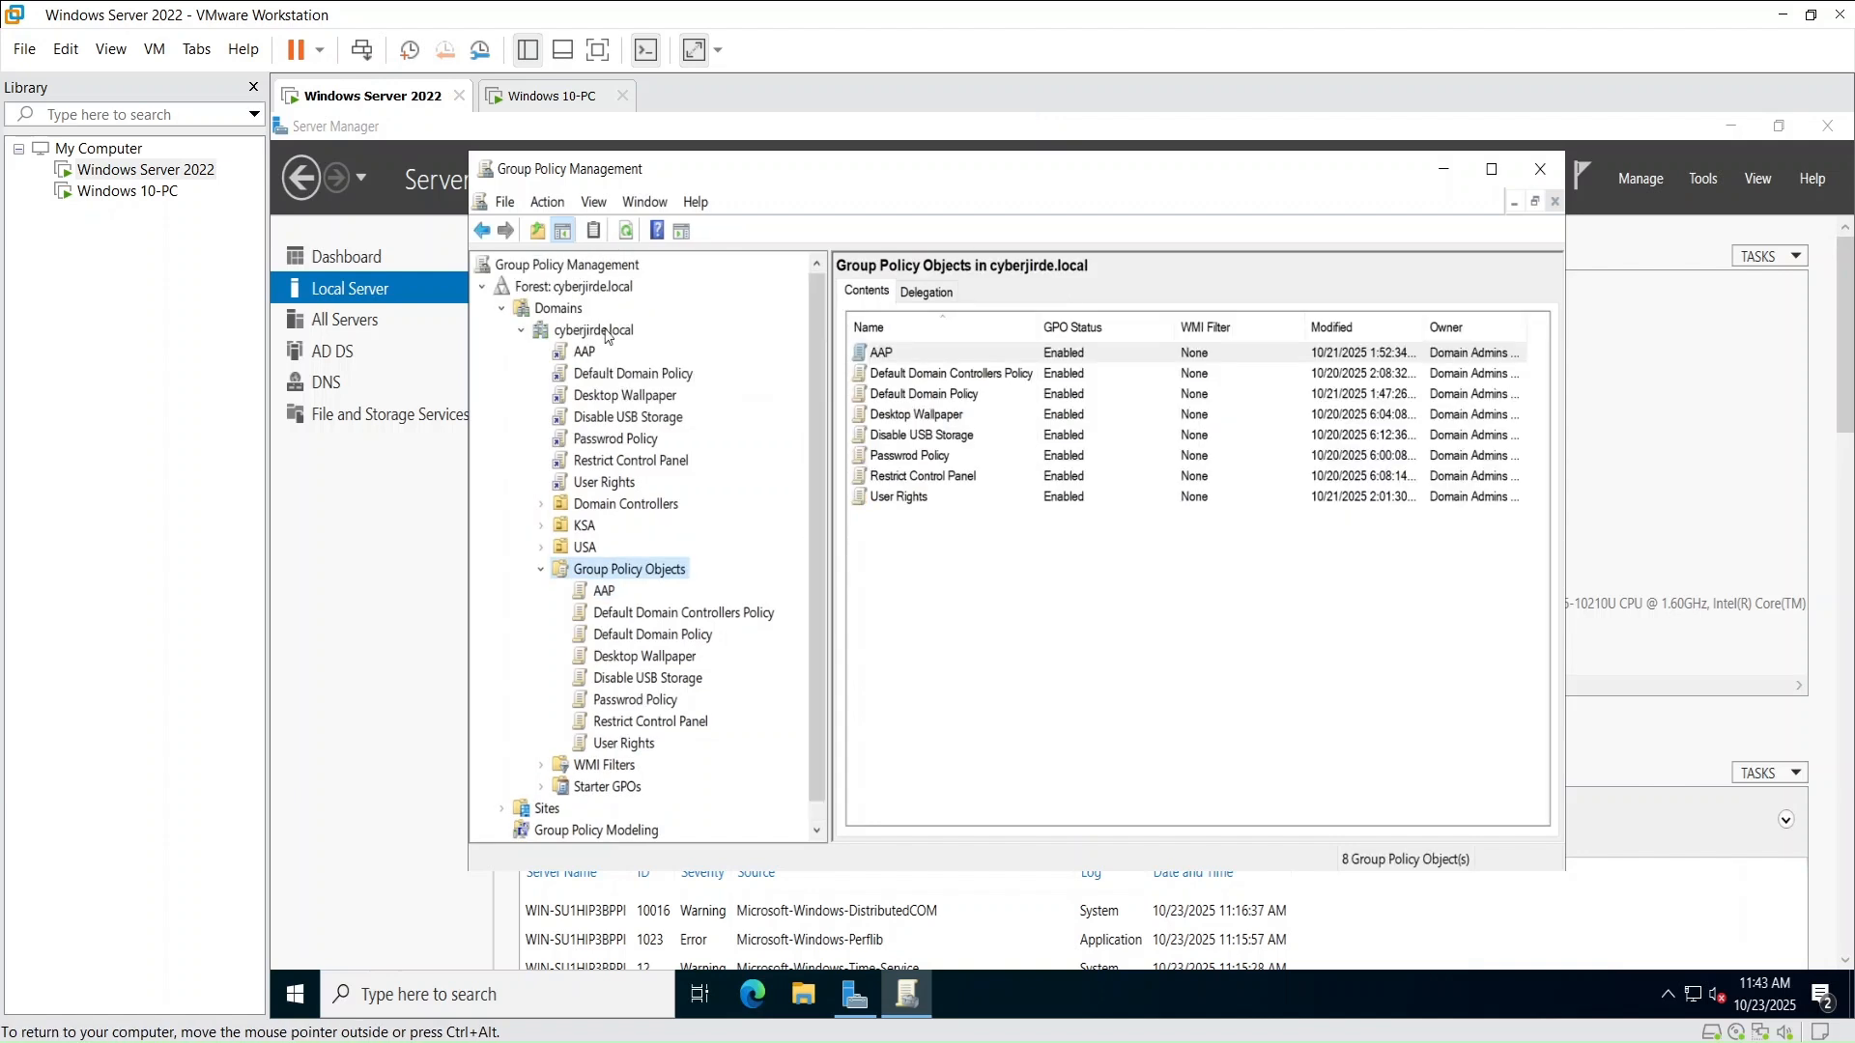
{"action": "right_click", "coordinate": [607, 334]}
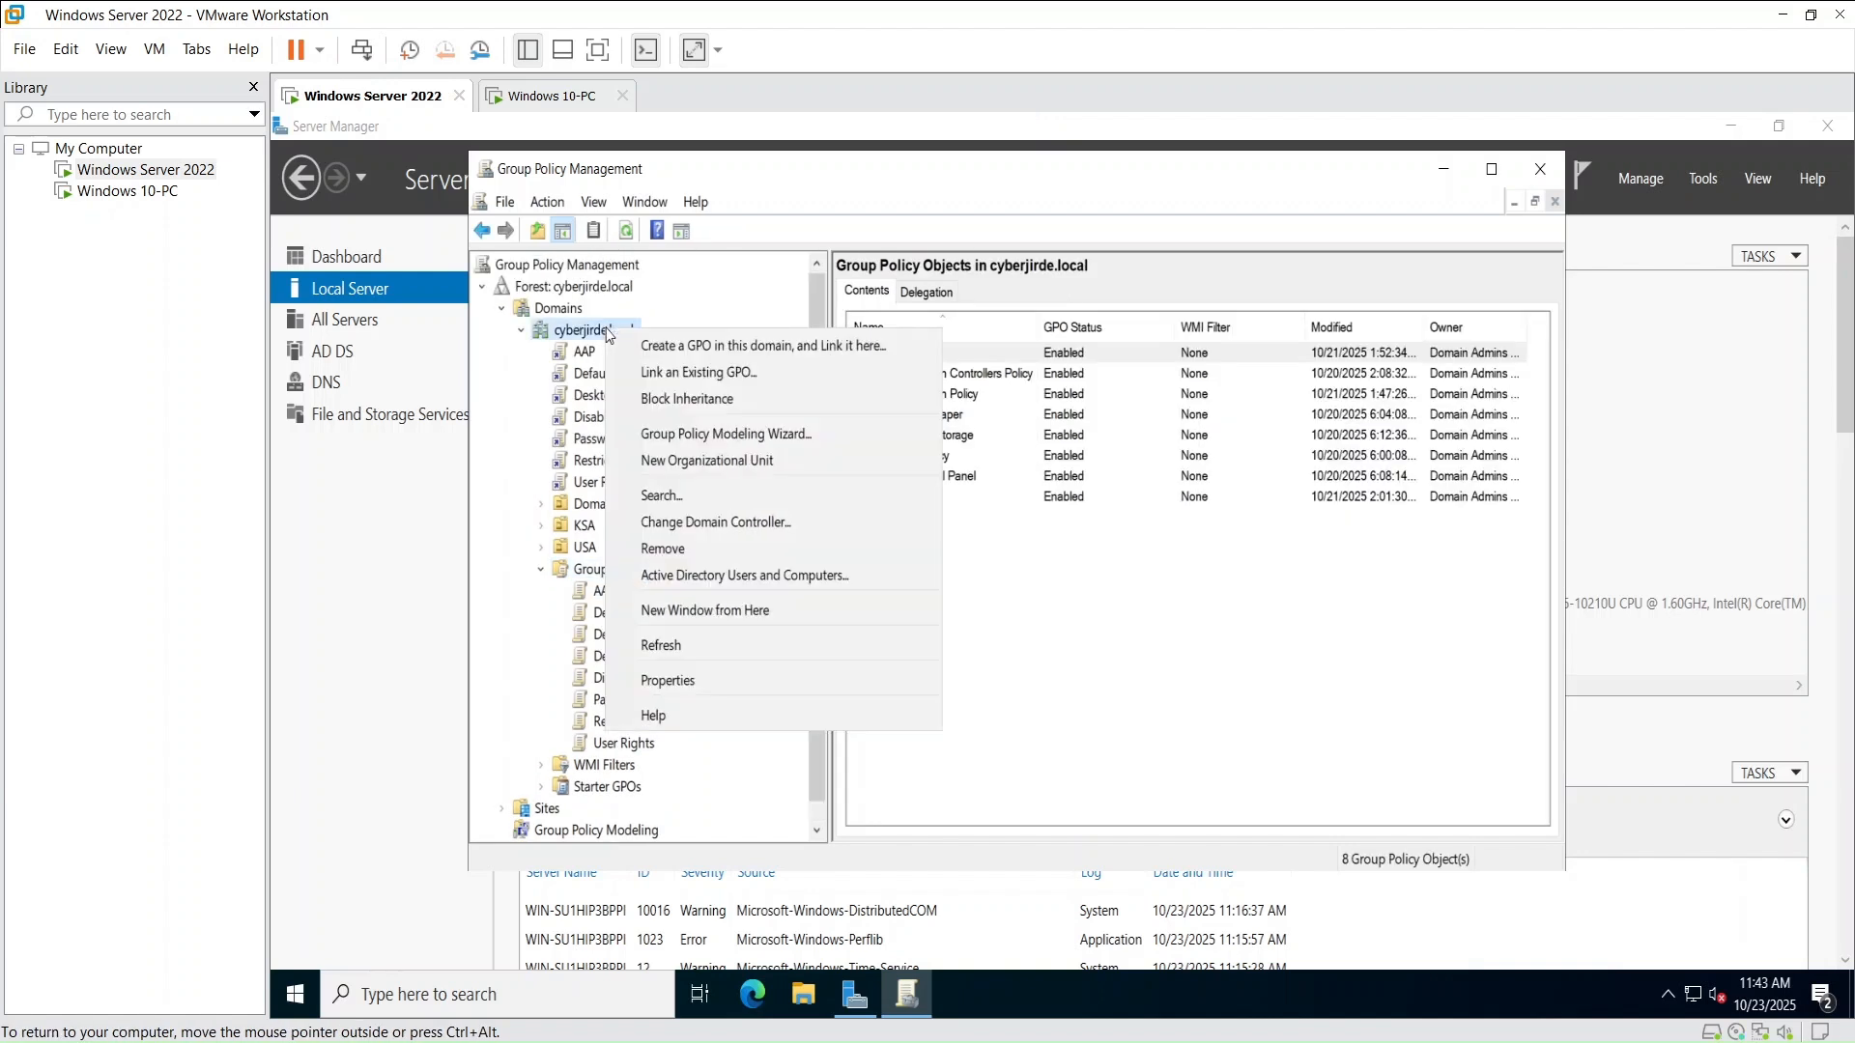
{"action": "left_click", "coordinate": [681, 346]}
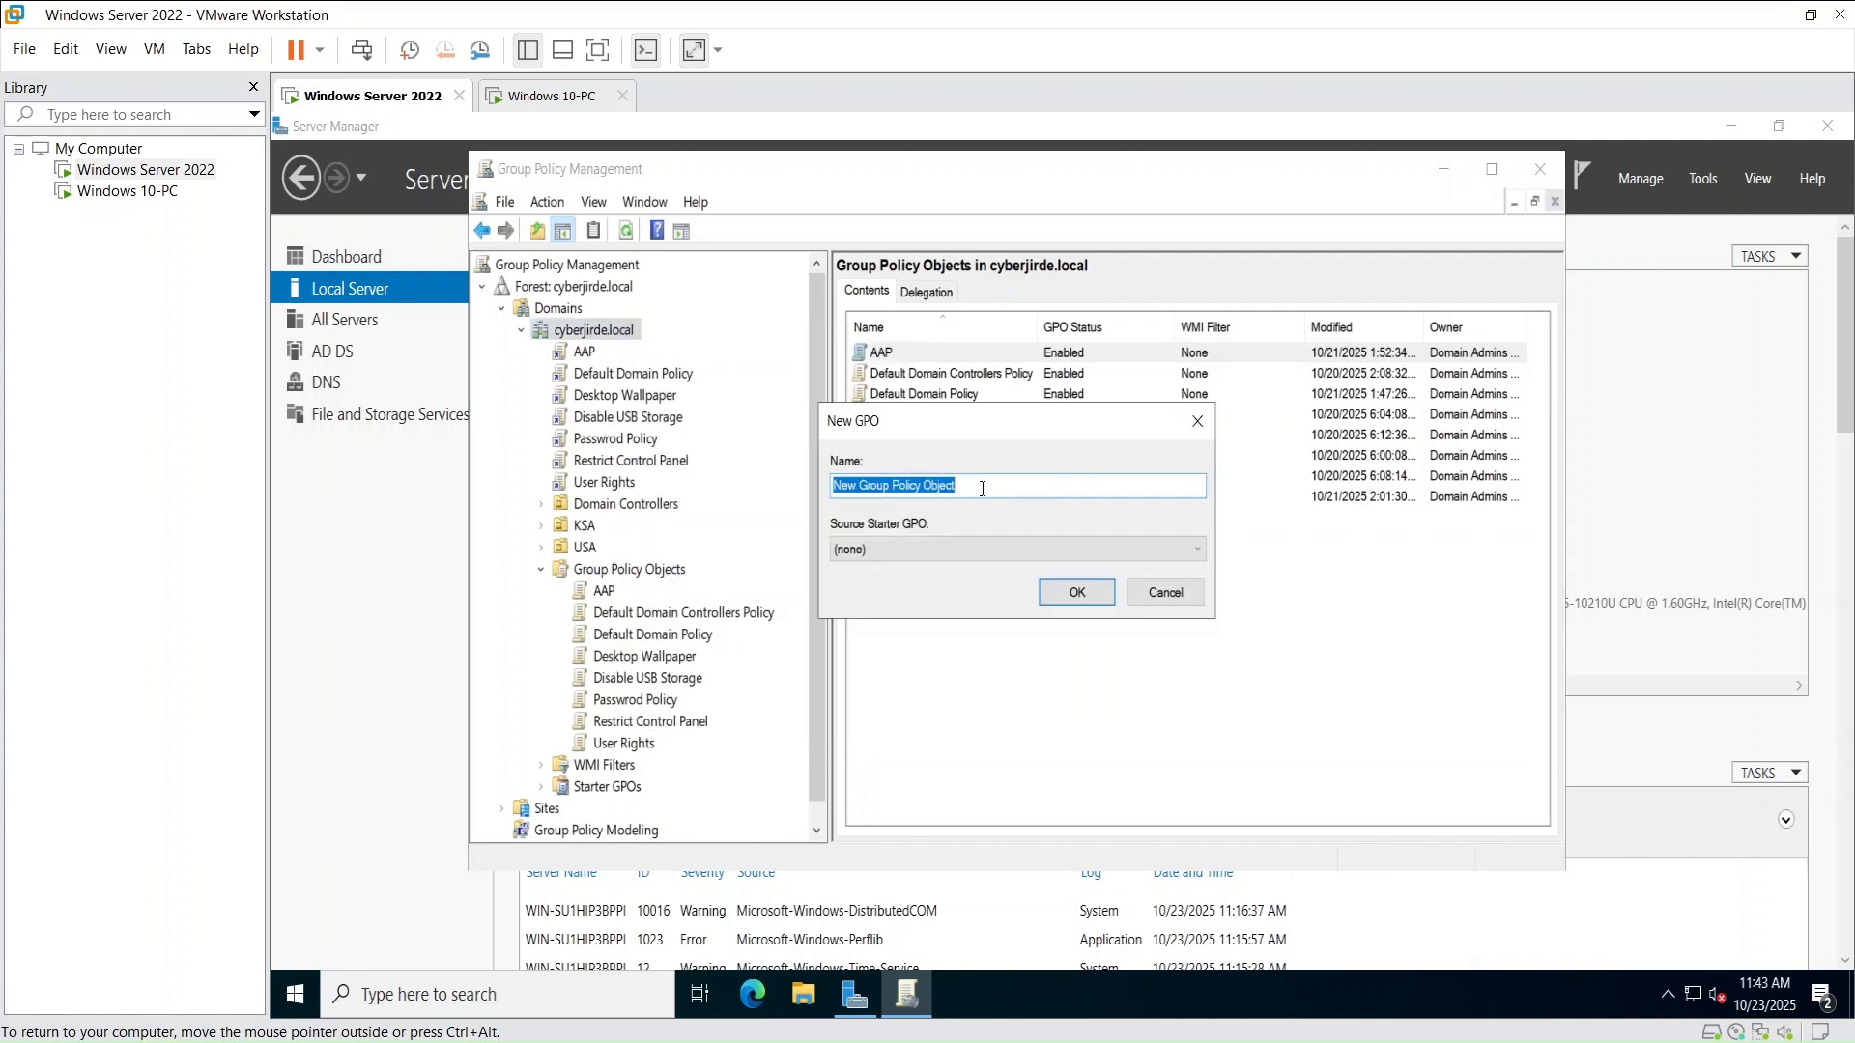
{"action": "type", "text": "Mapped D"}
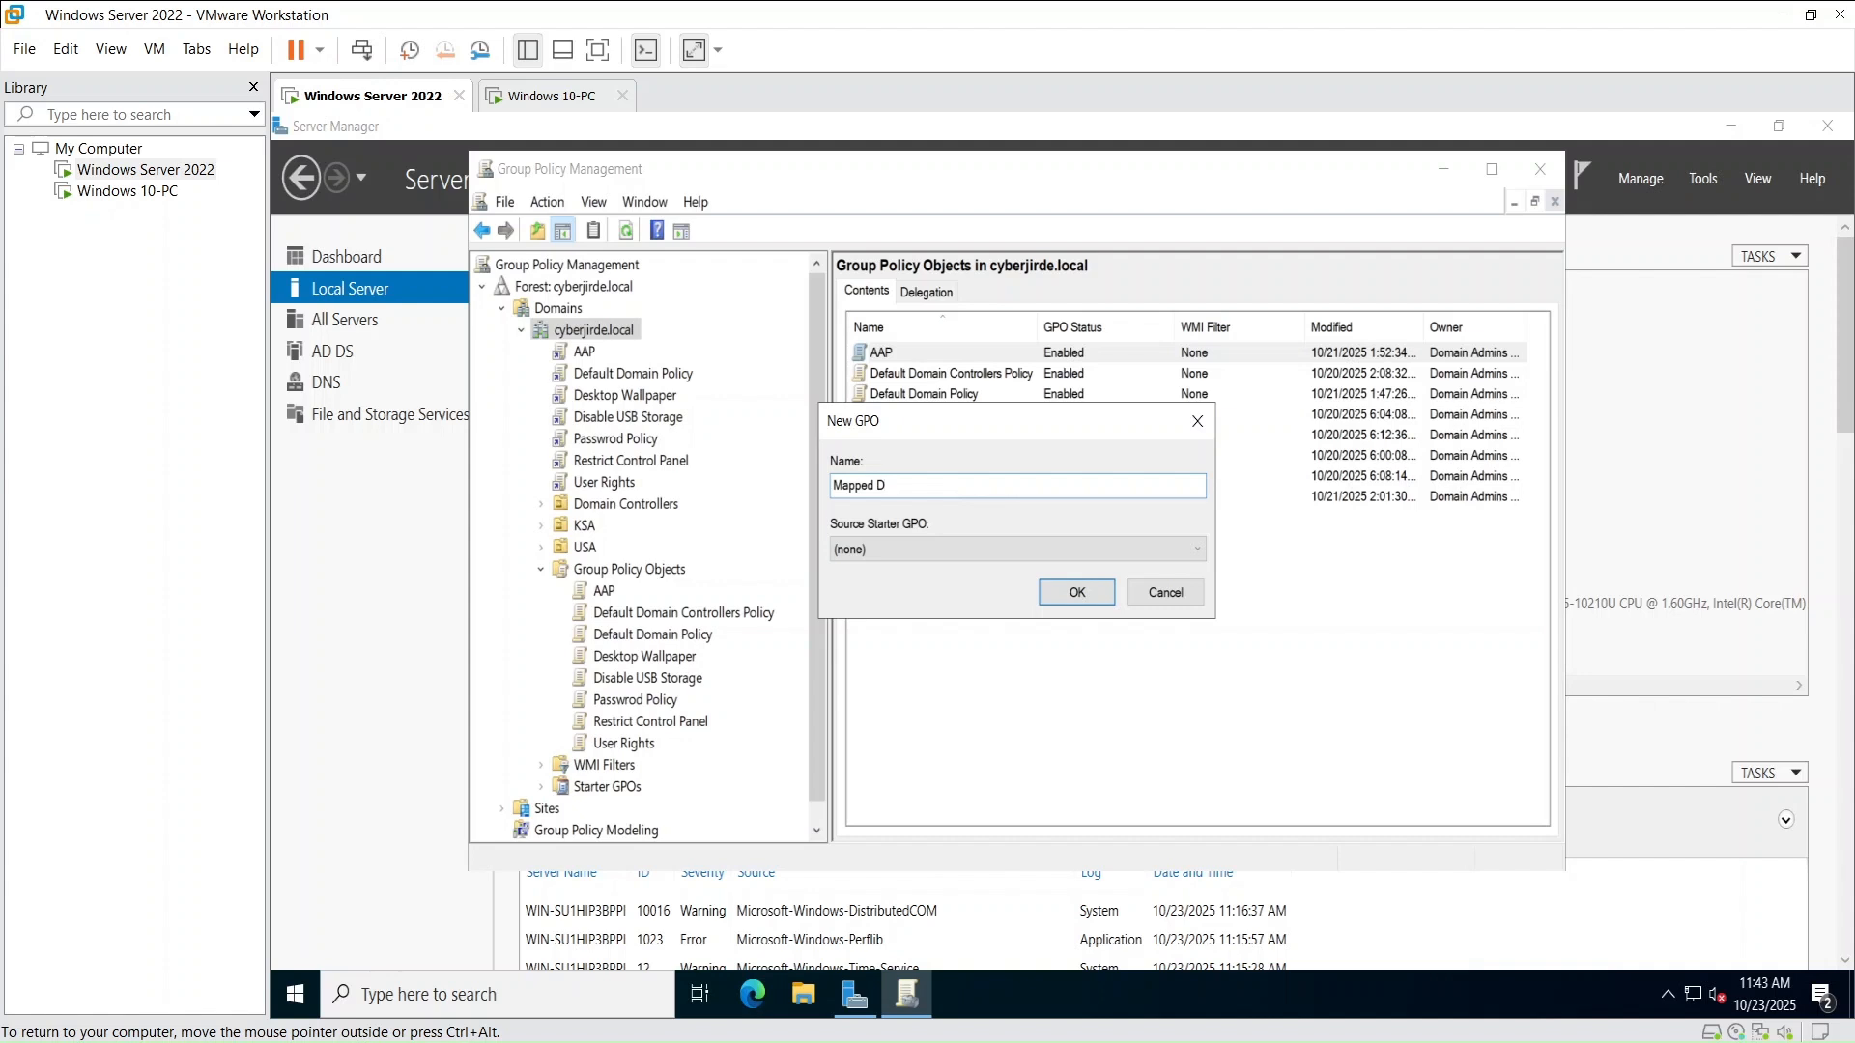
{"action": "type", "text": "rive"}
{"action": "left_click", "coordinate": [1077, 593]}
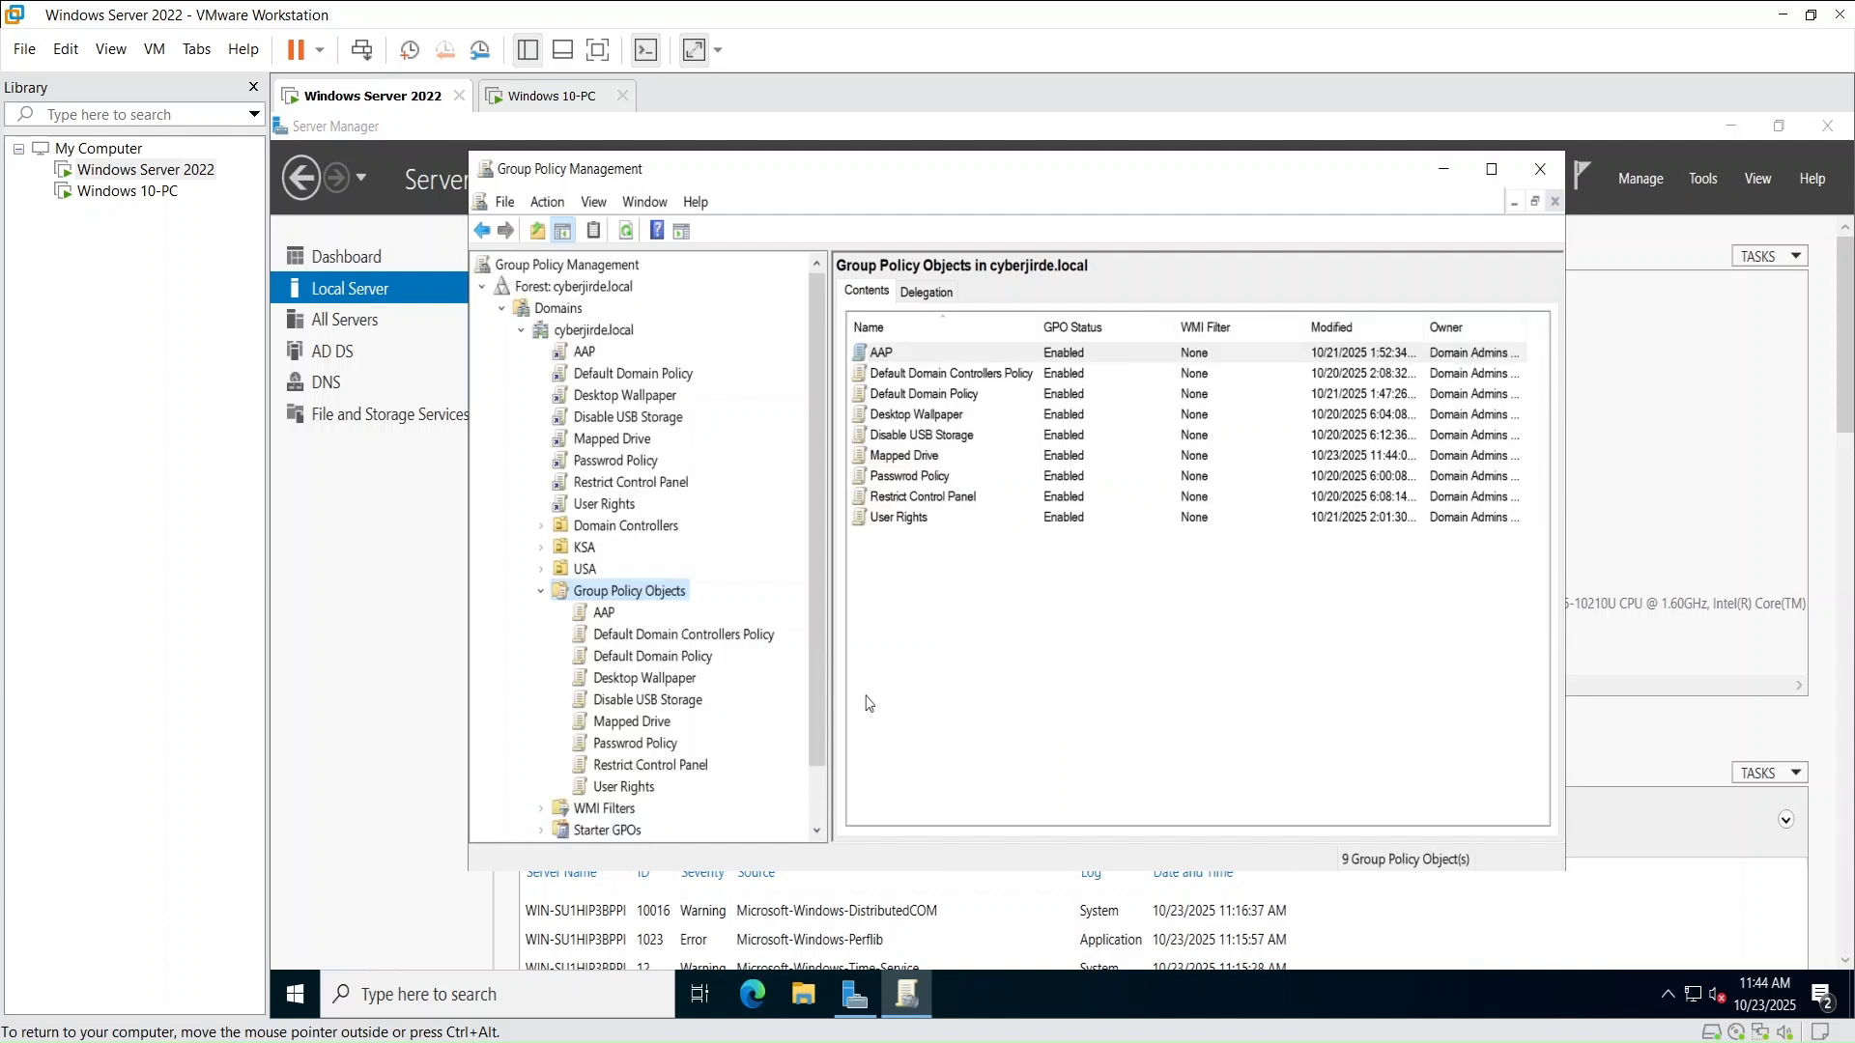
Open the Mapped Drive GPO for editing and go to Drive Maps in the Windows Settings of the User Configuration preferences
{"action": "right_click", "coordinate": [635, 724]}
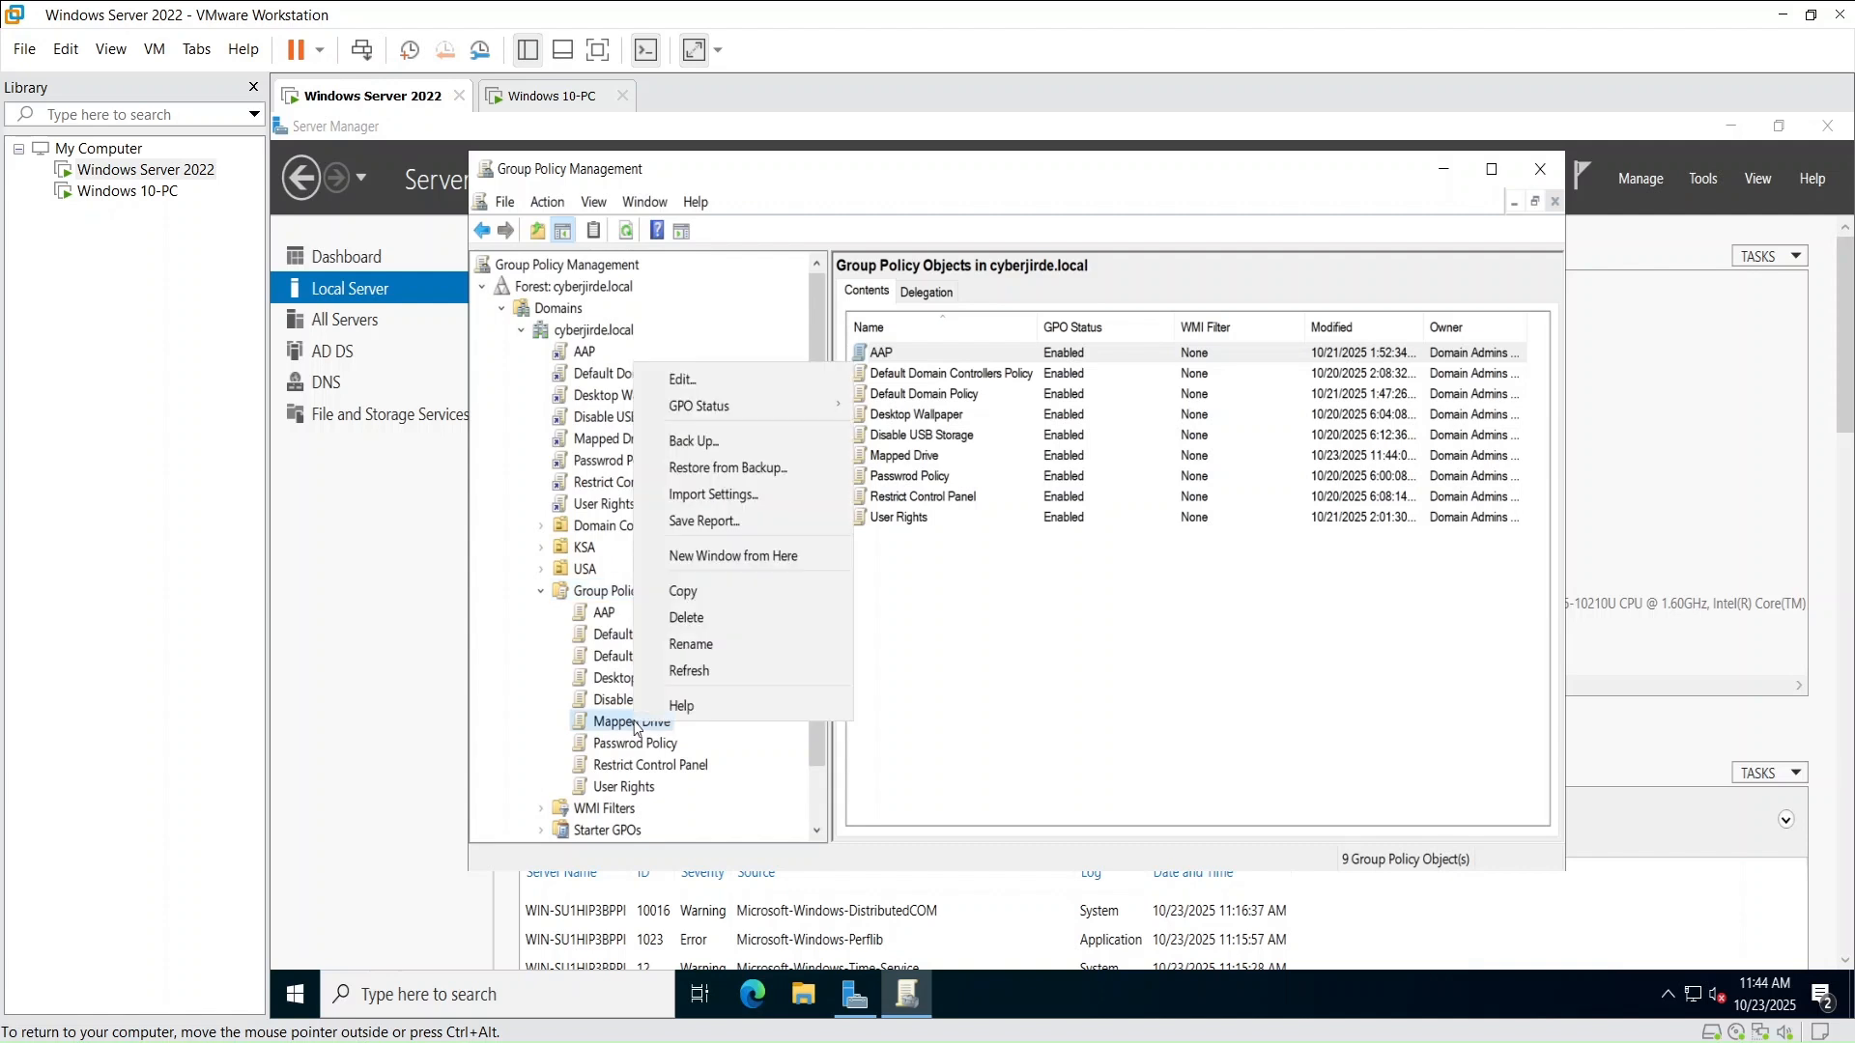
{"action": "left_click", "coordinate": [714, 391]}
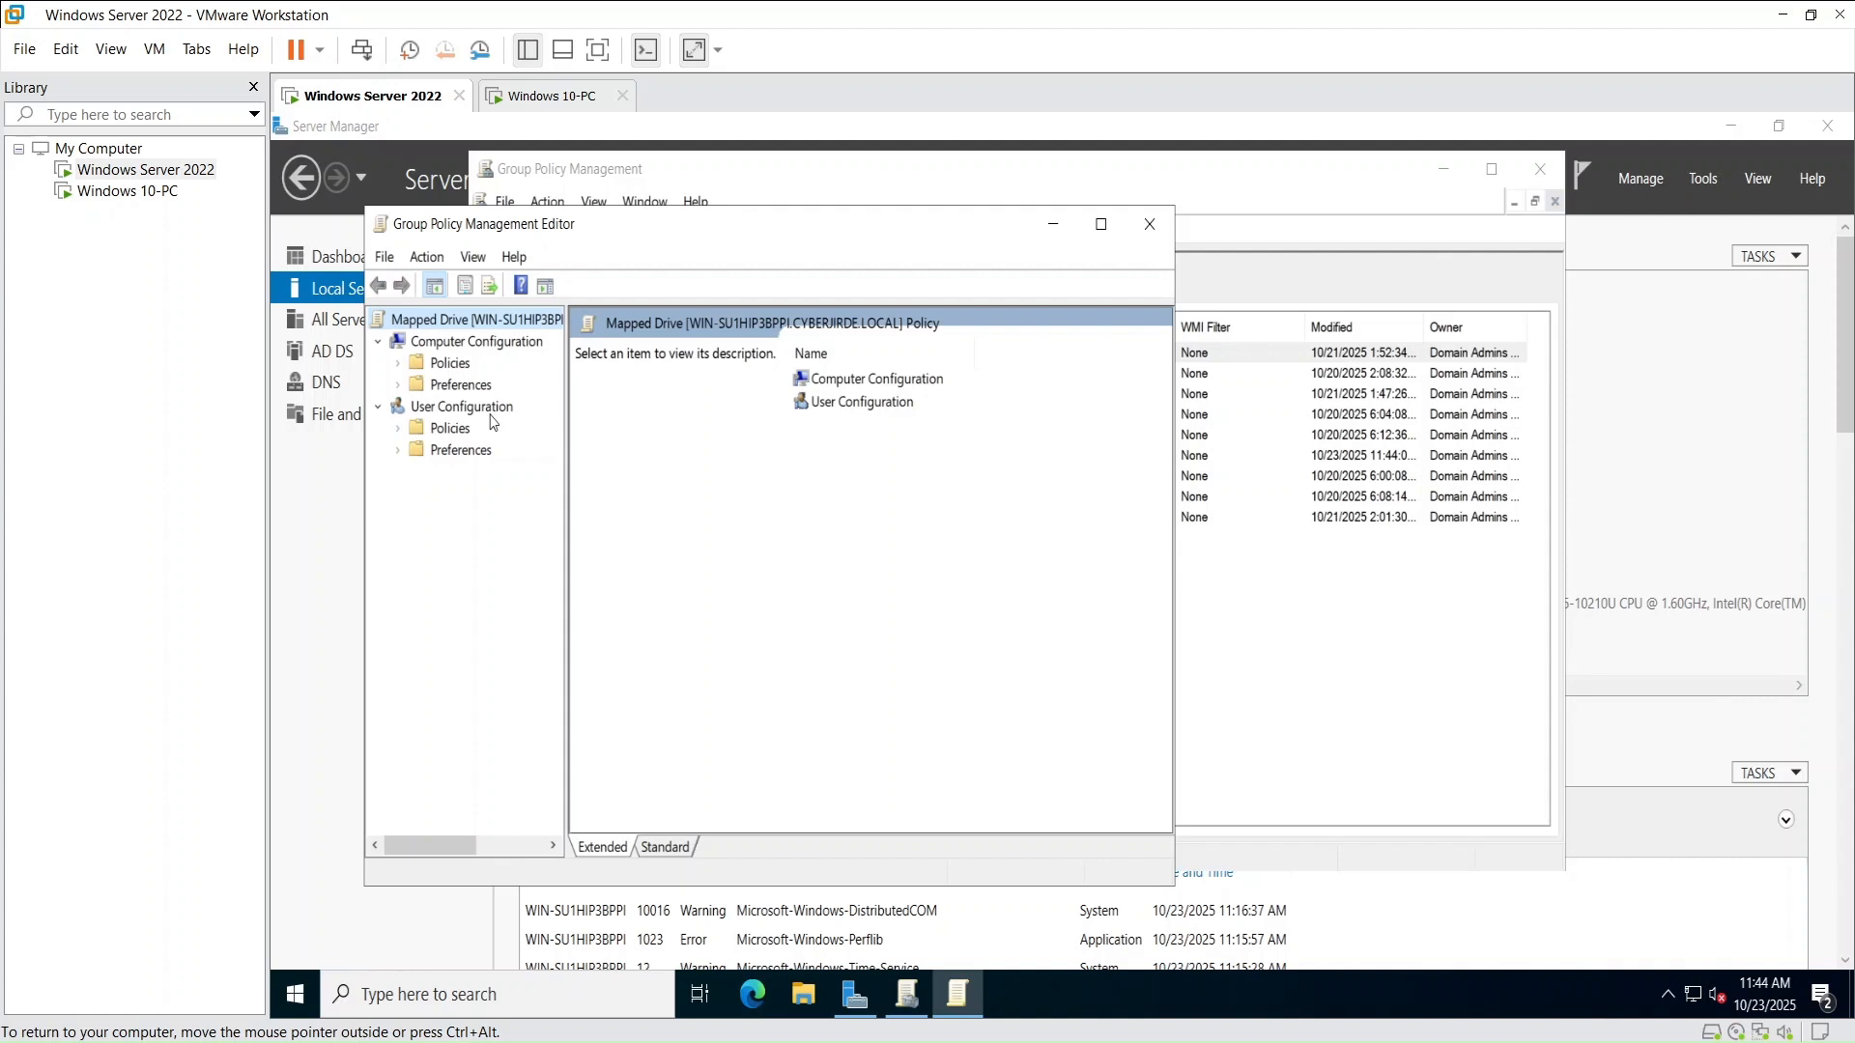
{"action": "left_click", "coordinate": [398, 452]}
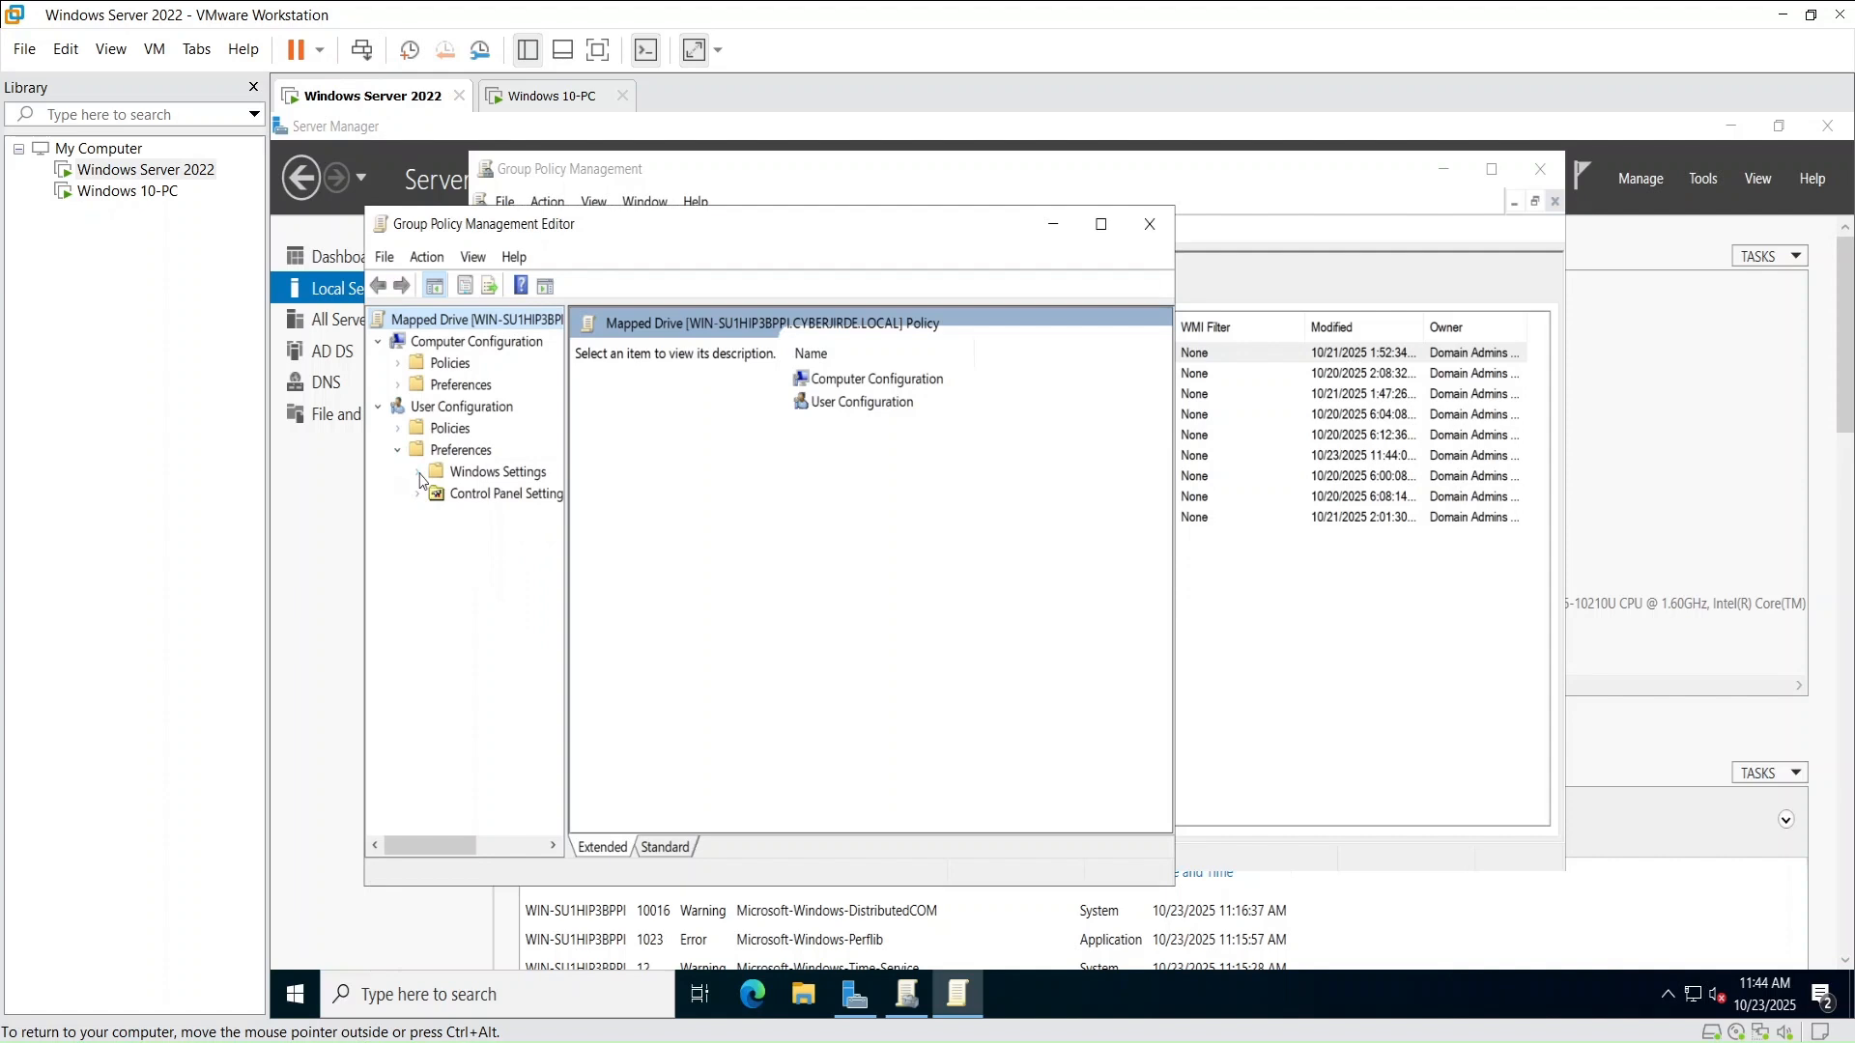
{"action": "left_click", "coordinate": [418, 474]}
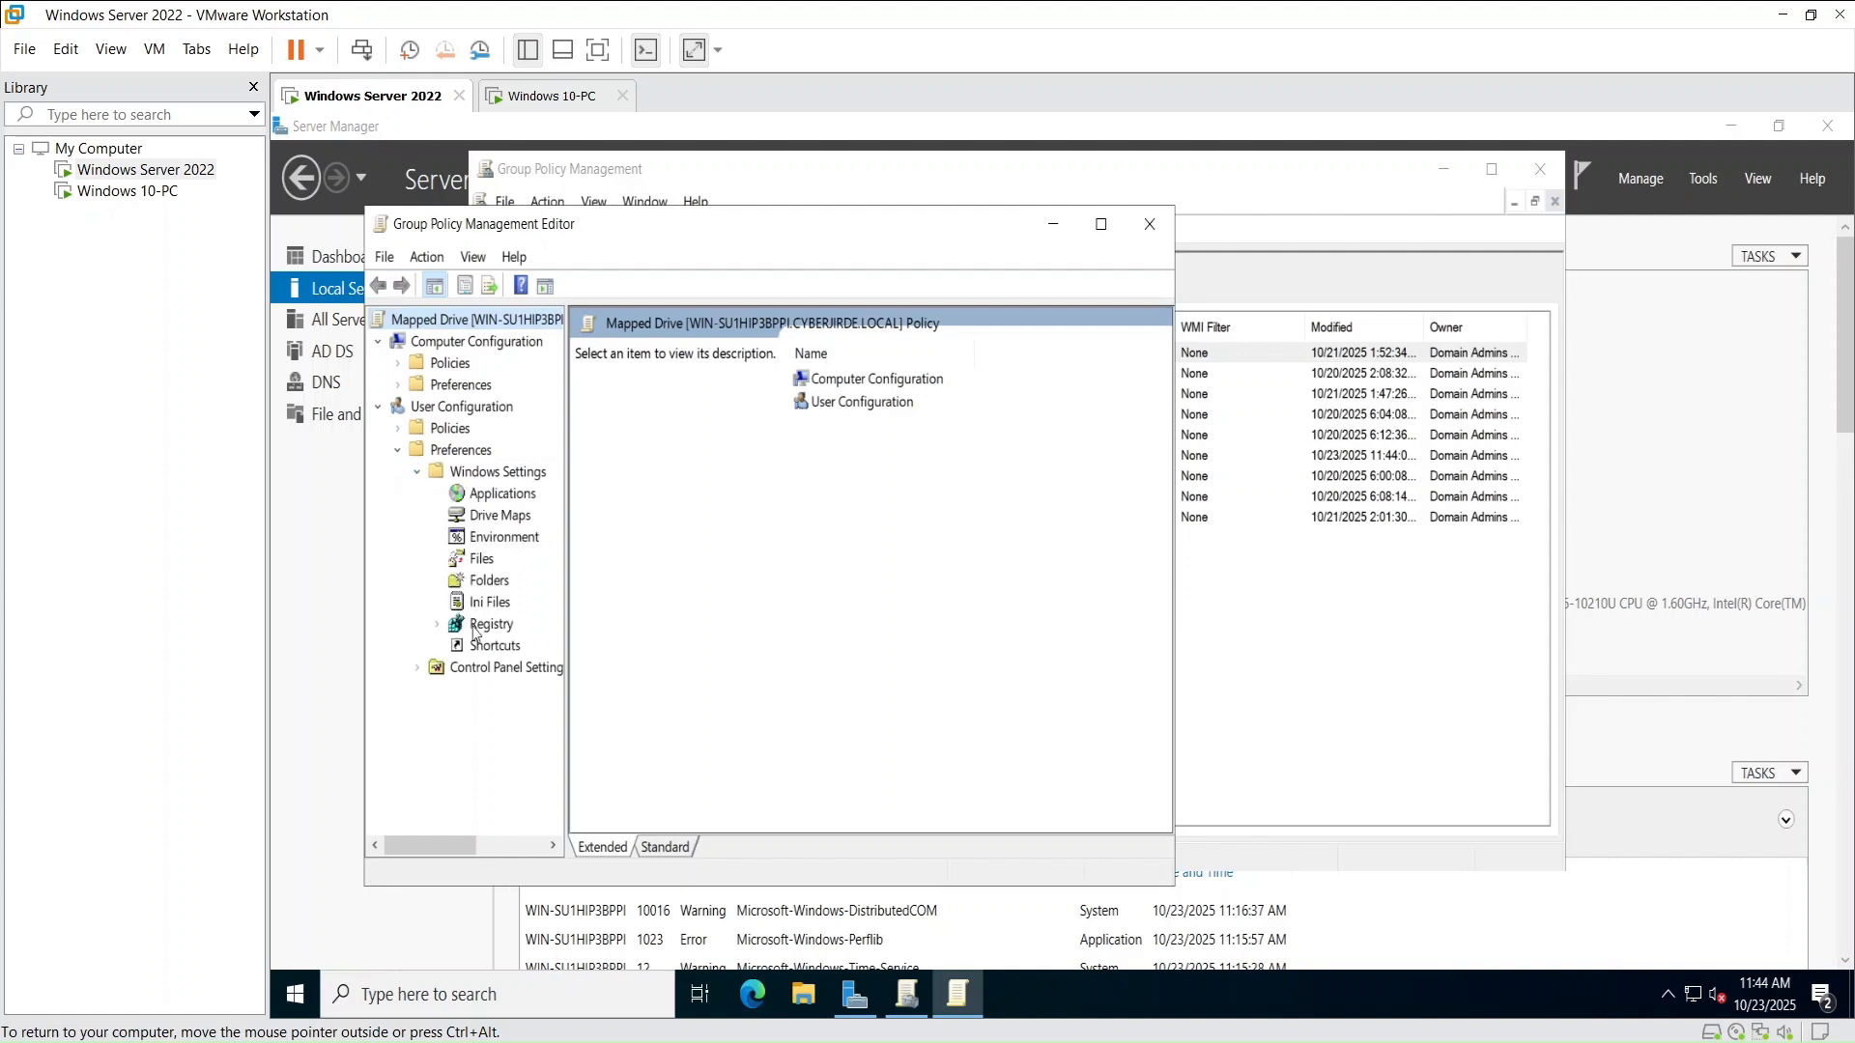
{"action": "left_click", "coordinate": [501, 518]}
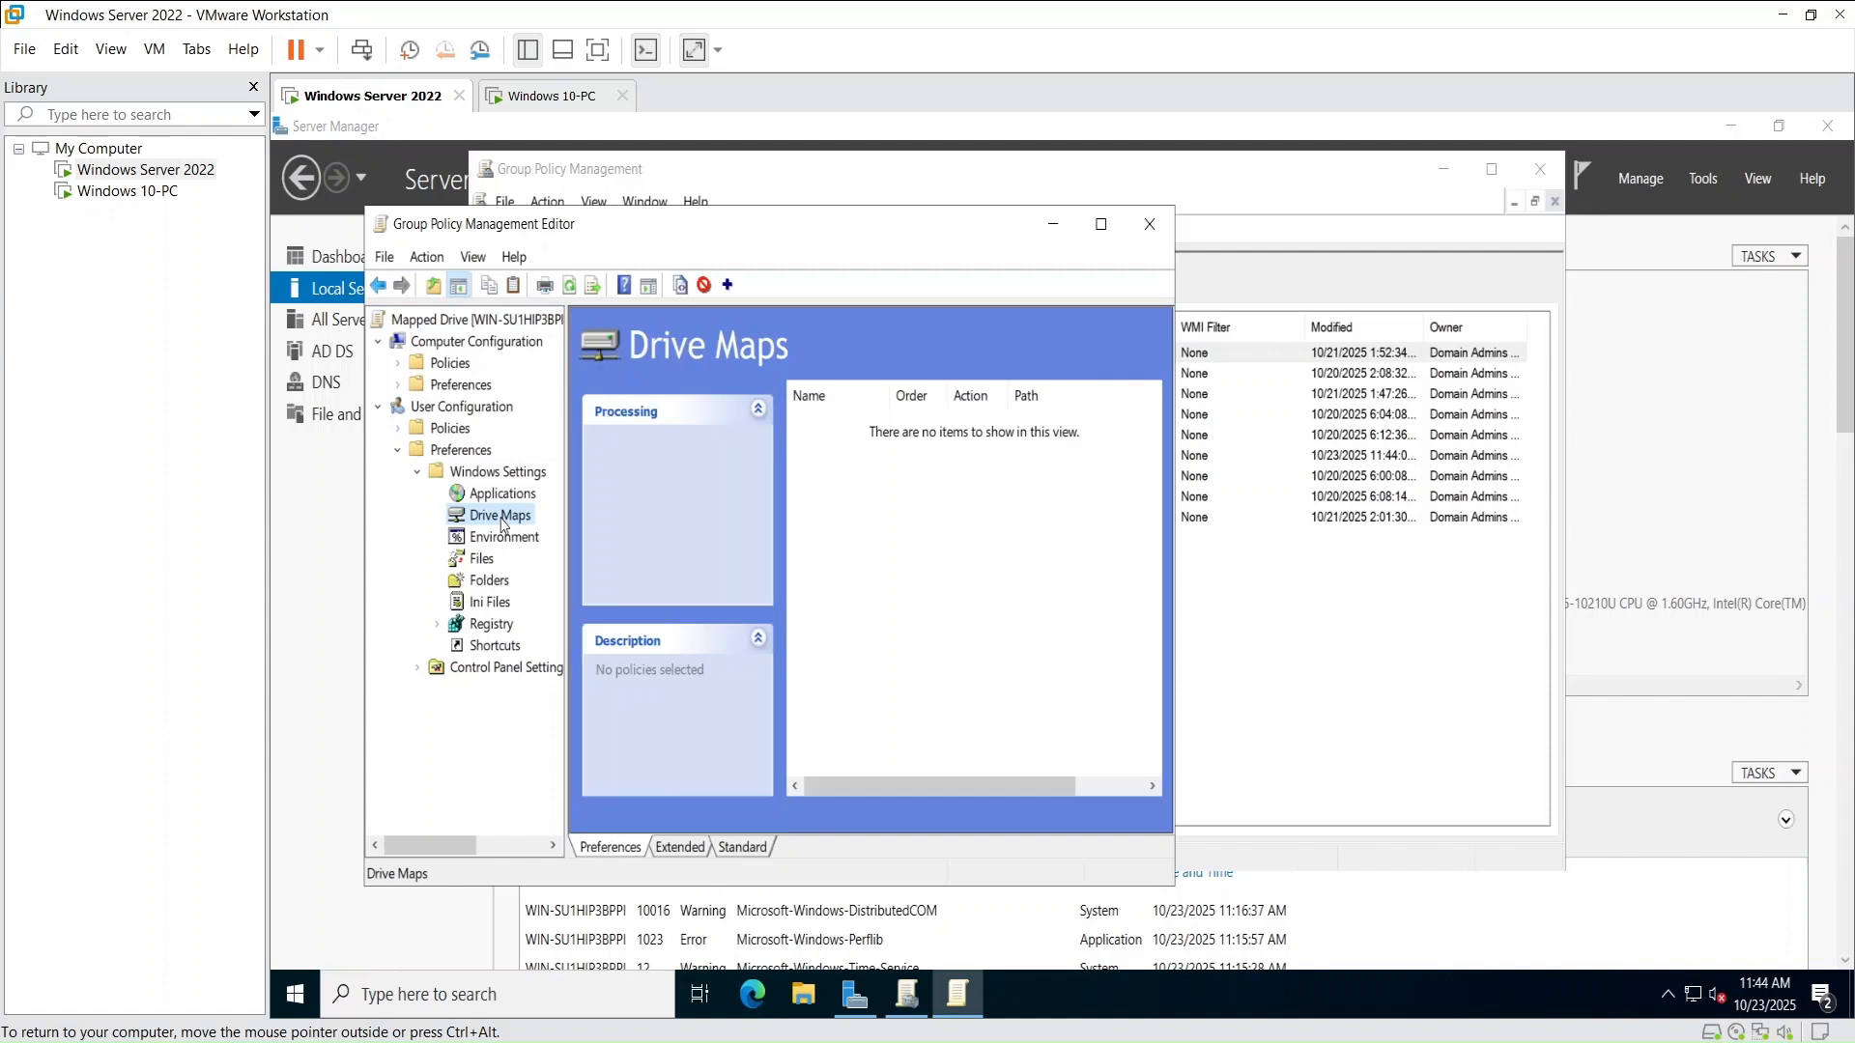
Add a mapped drive with the Update action, location \\WIN-SU1HIP3BPPI\SHARED, label SHARED and drive letter D
{"action": "right_click", "coordinate": [501, 523]}
{"action": "mouse_move", "coordinate": [551, 535]}
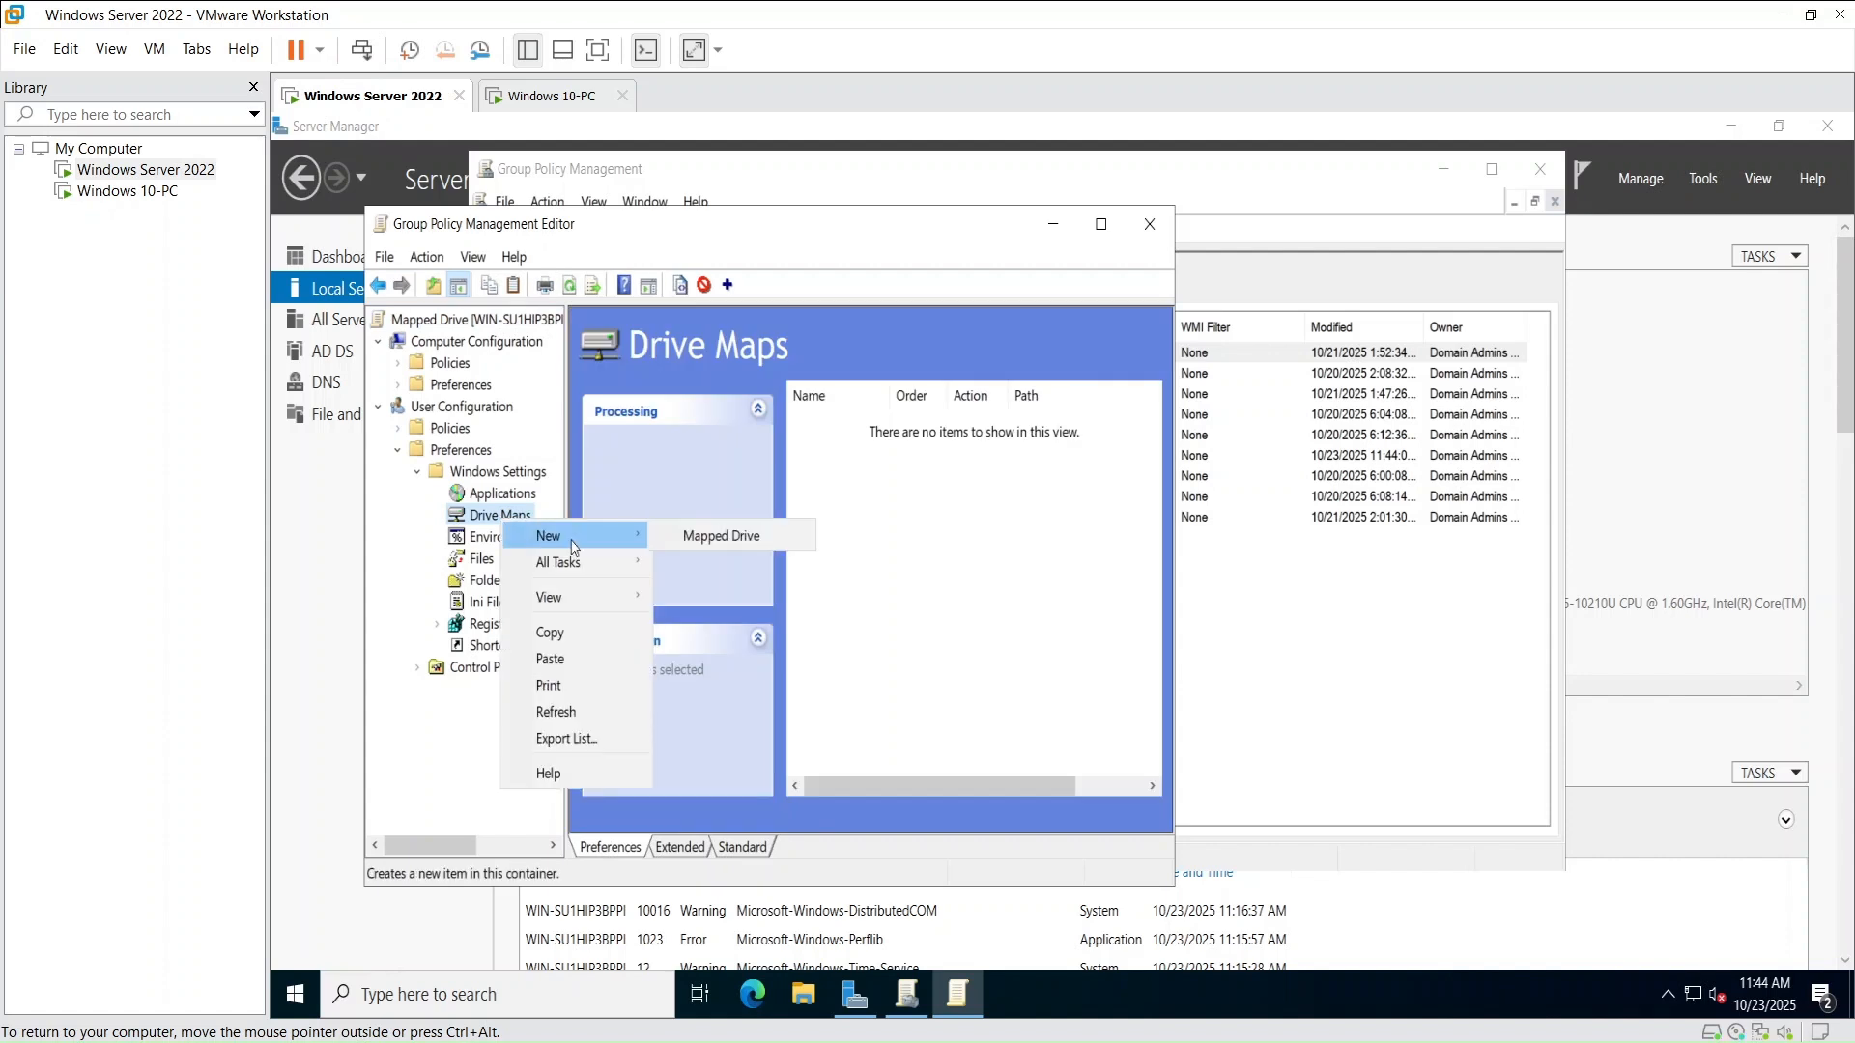
{"action": "left_click", "coordinate": [735, 534]}
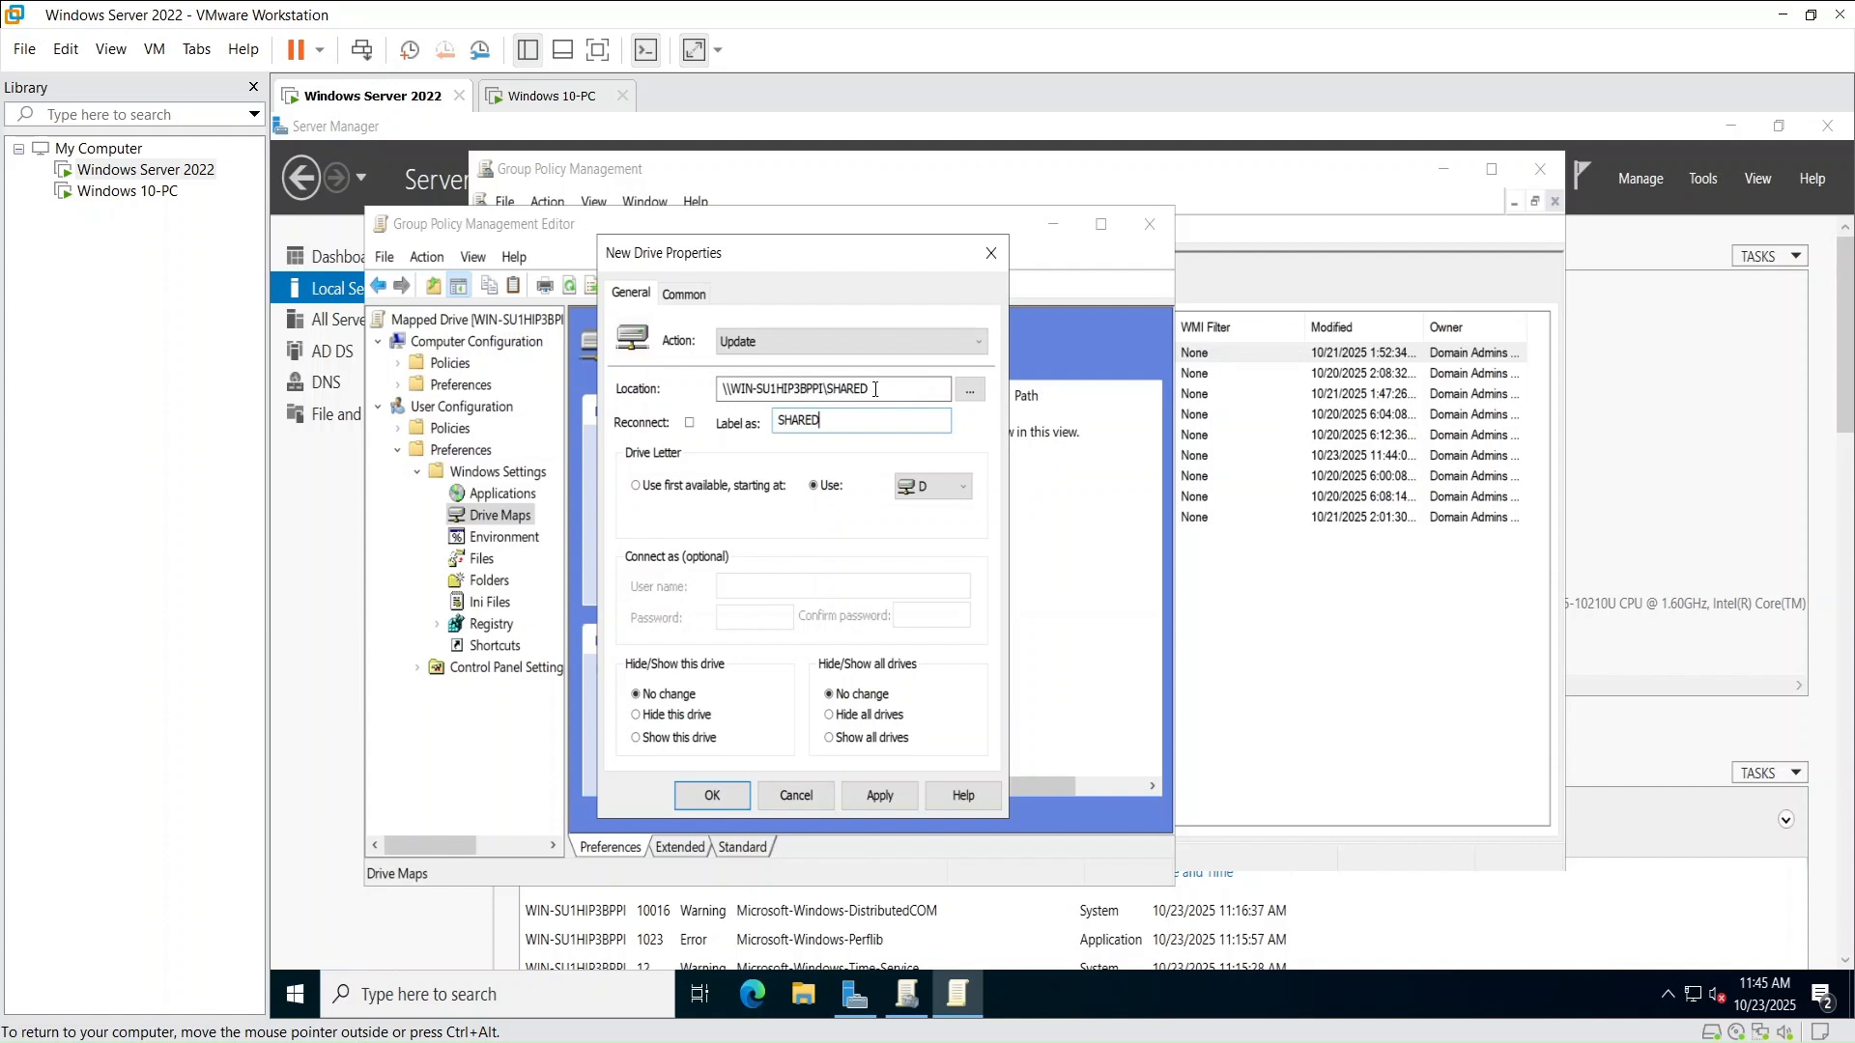
{"action": "left_click", "coordinate": [944, 498]}
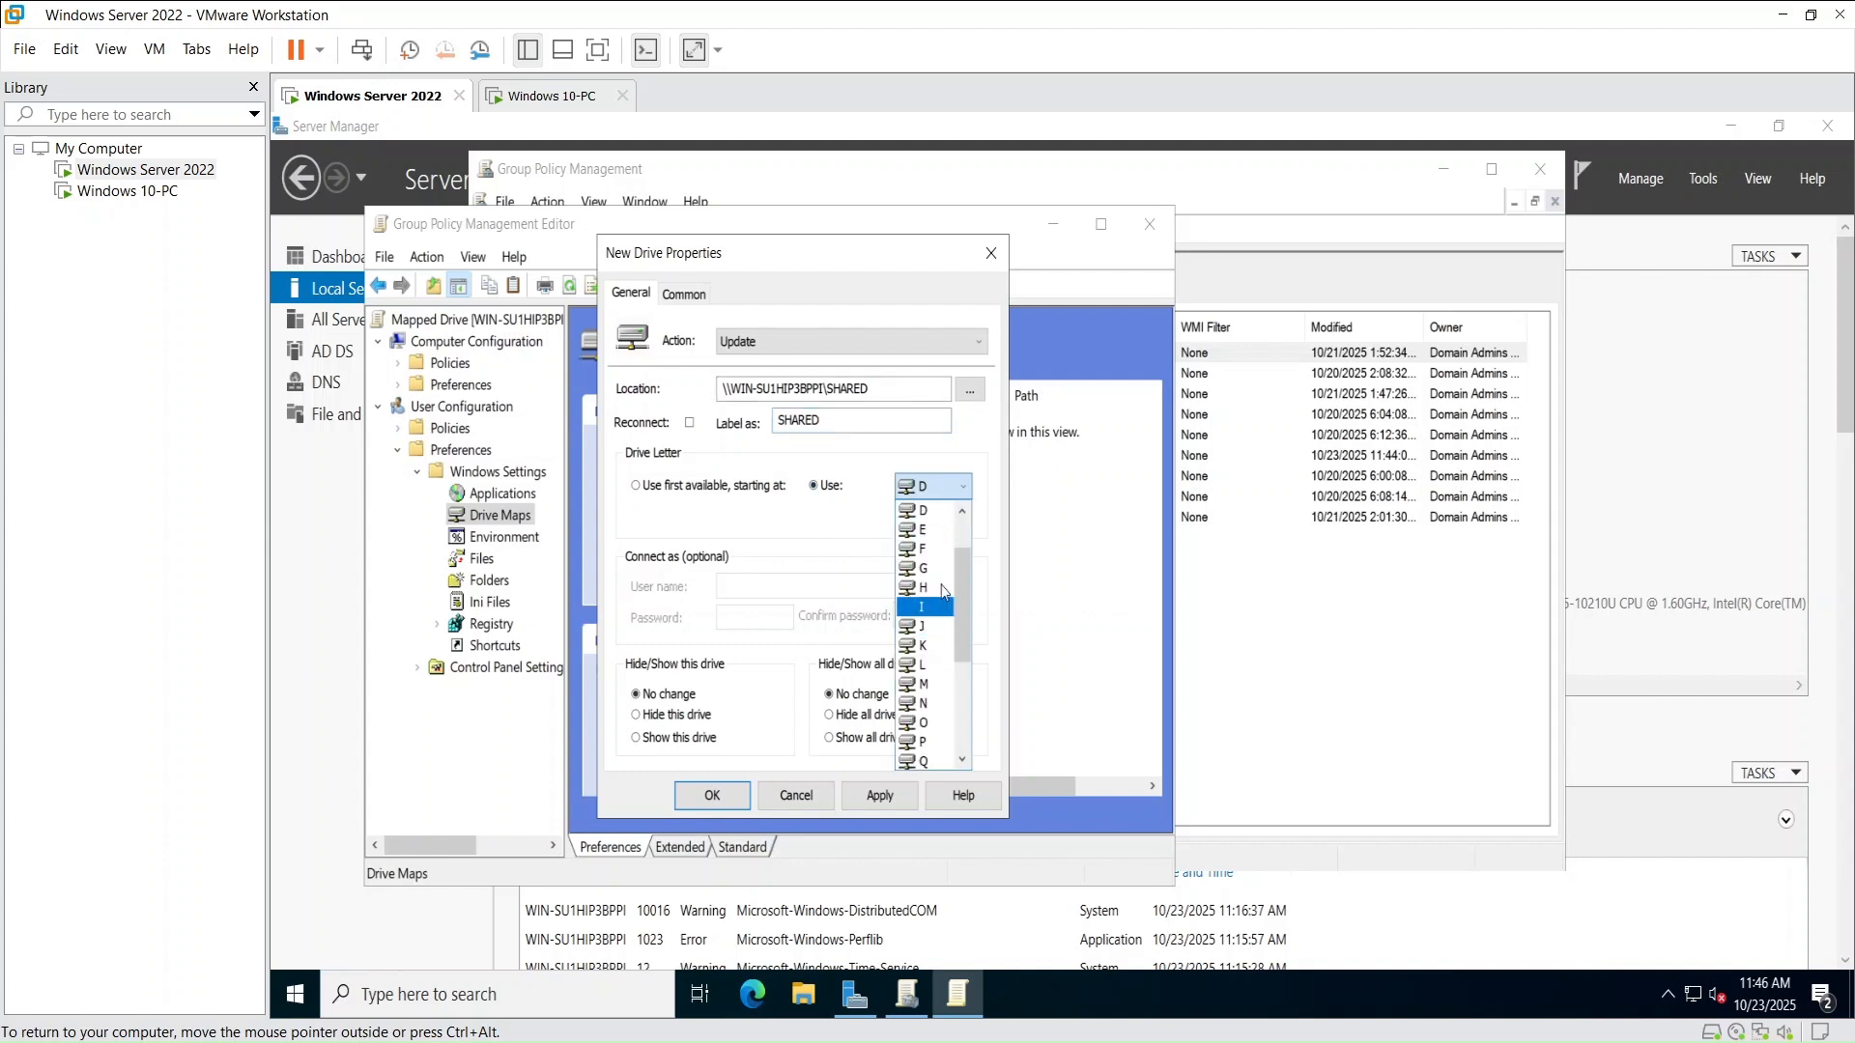
{"action": "scroll", "coordinate": [932, 657], "scroll_direction": "down", "scroll_amount": 3}
{"action": "scroll", "coordinate": [936, 675], "scroll_direction": "up", "scroll_amount": 4}
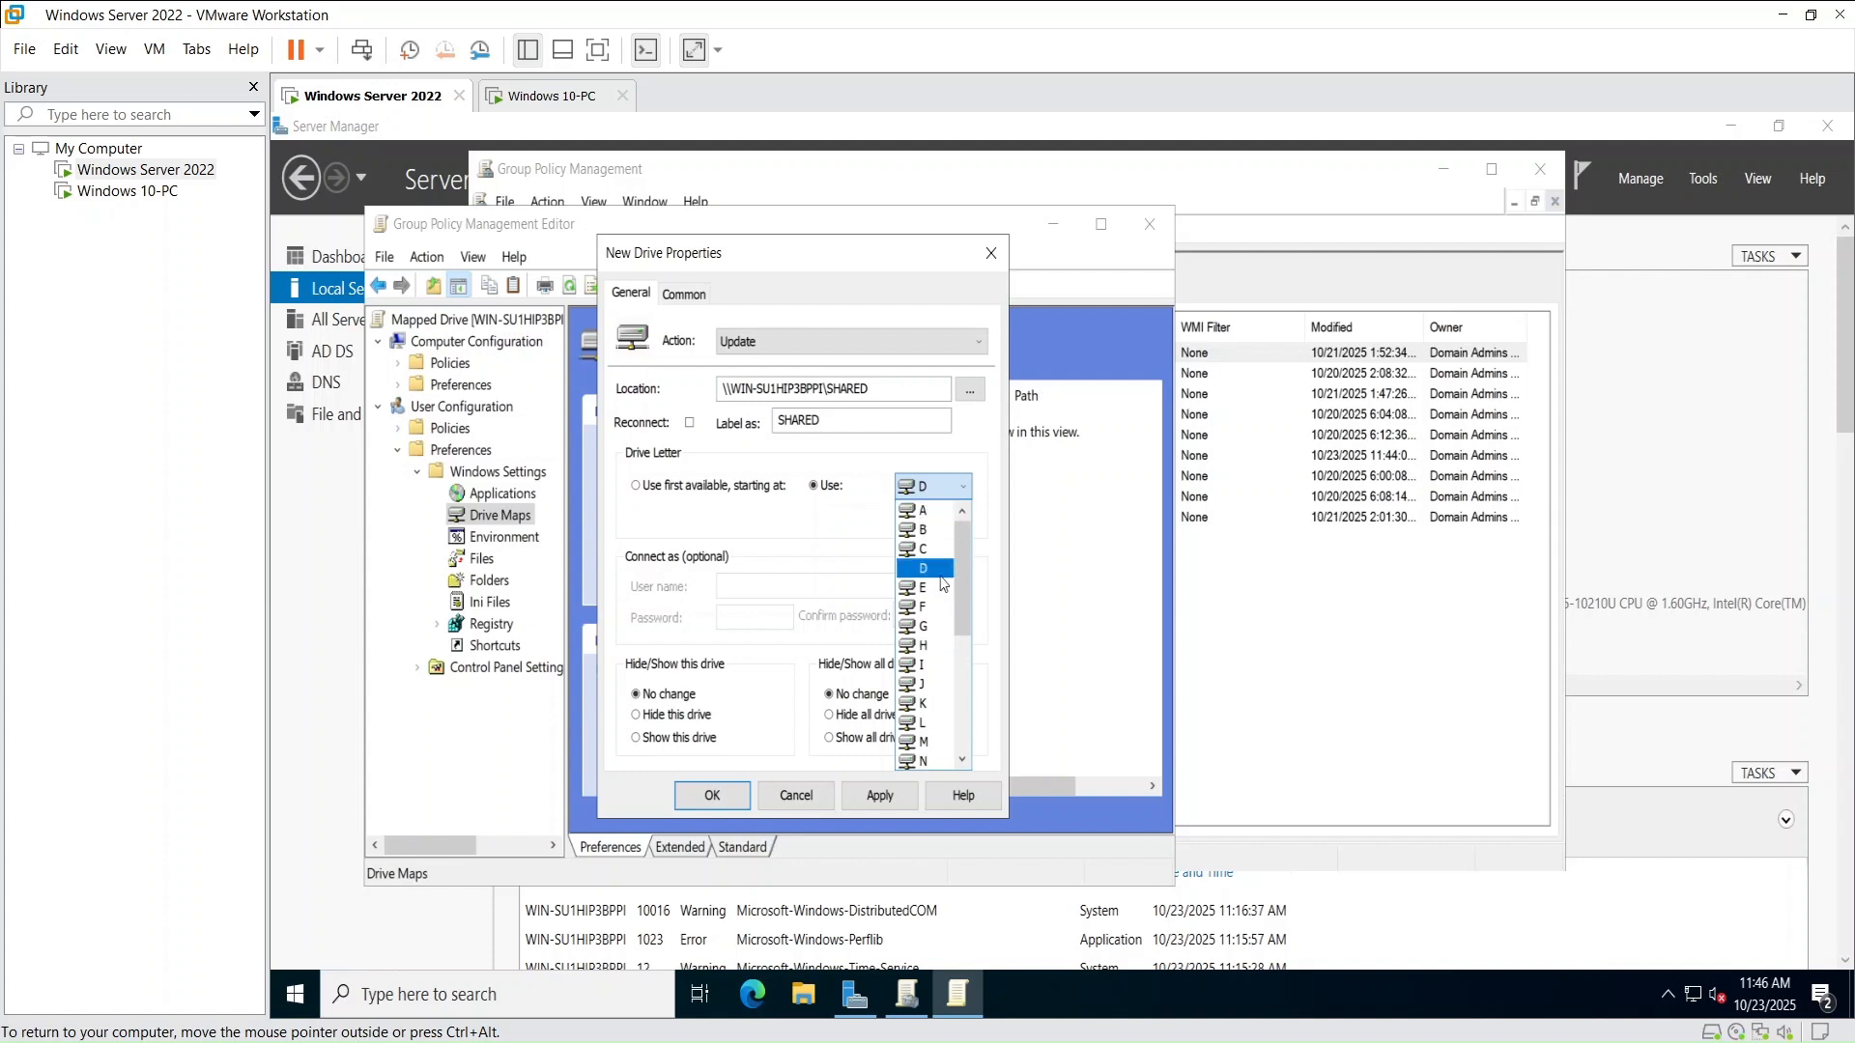
{"action": "left_click", "coordinate": [930, 570]}
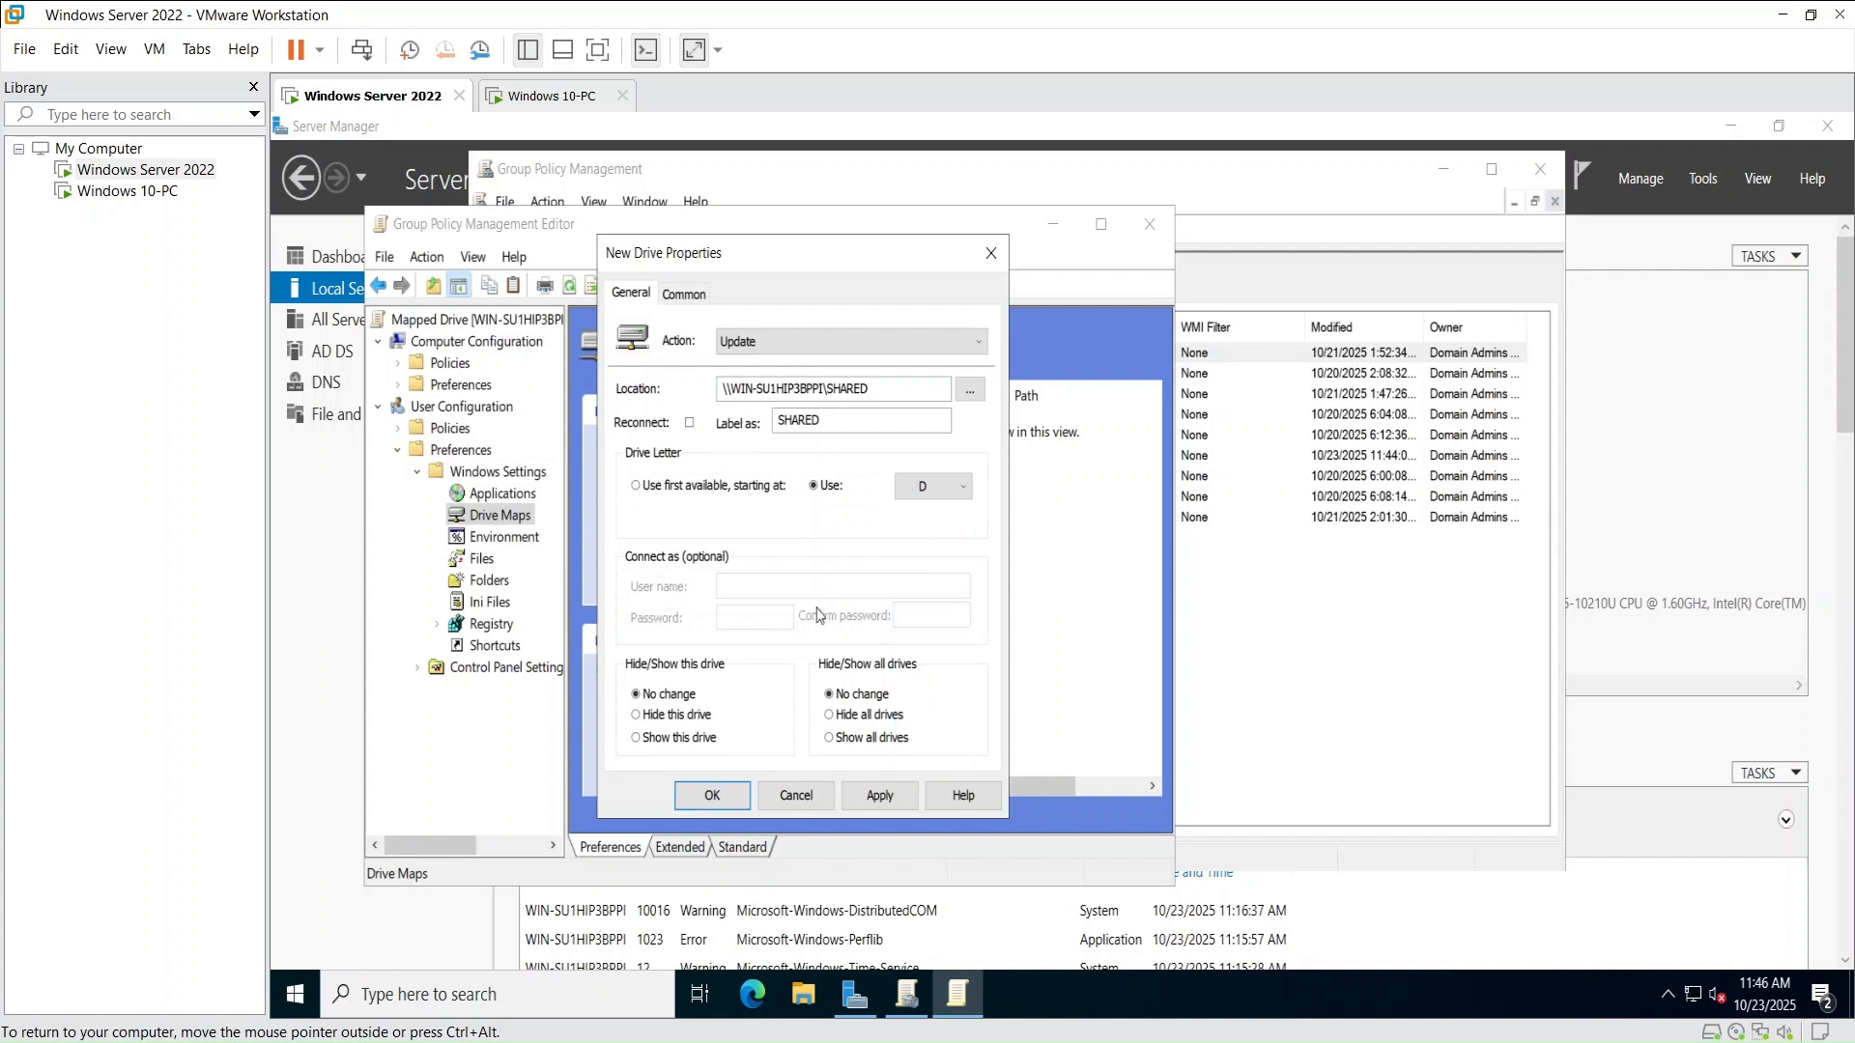
{"action": "left_click", "coordinate": [886, 795]}
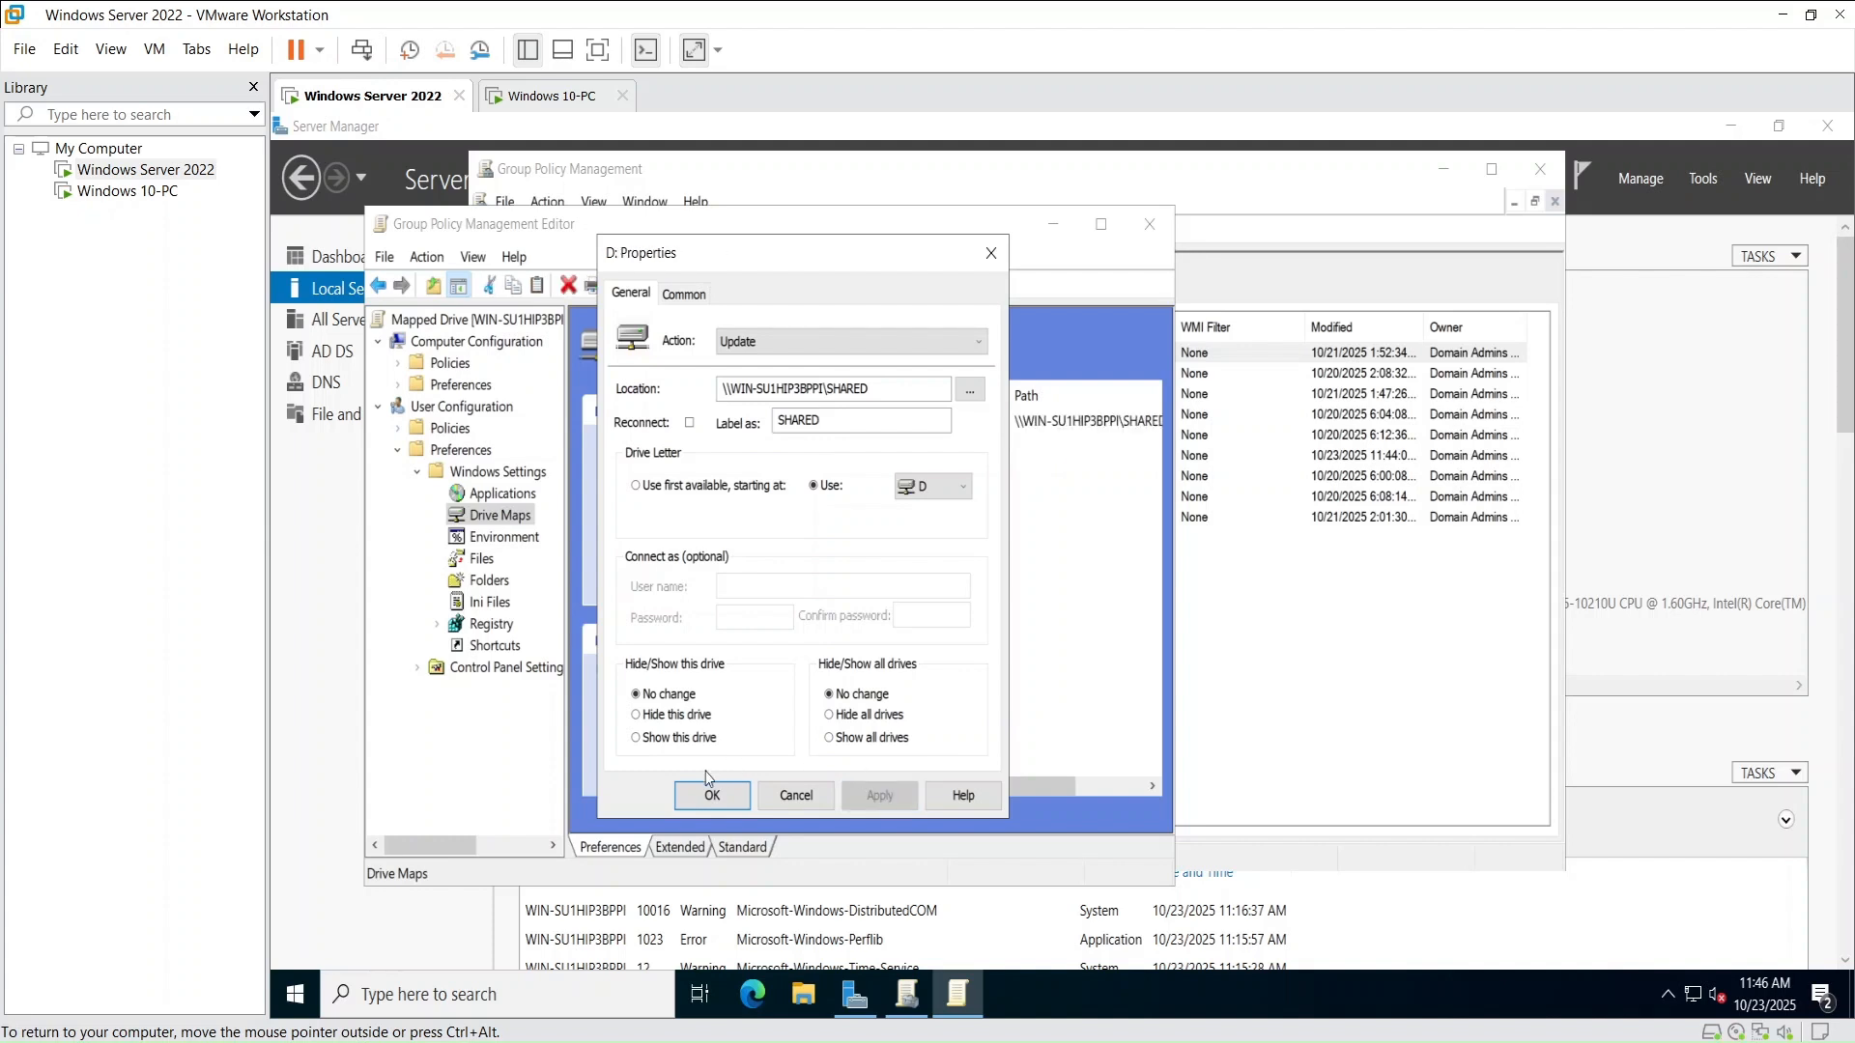
{"action": "left_click", "coordinate": [711, 802]}
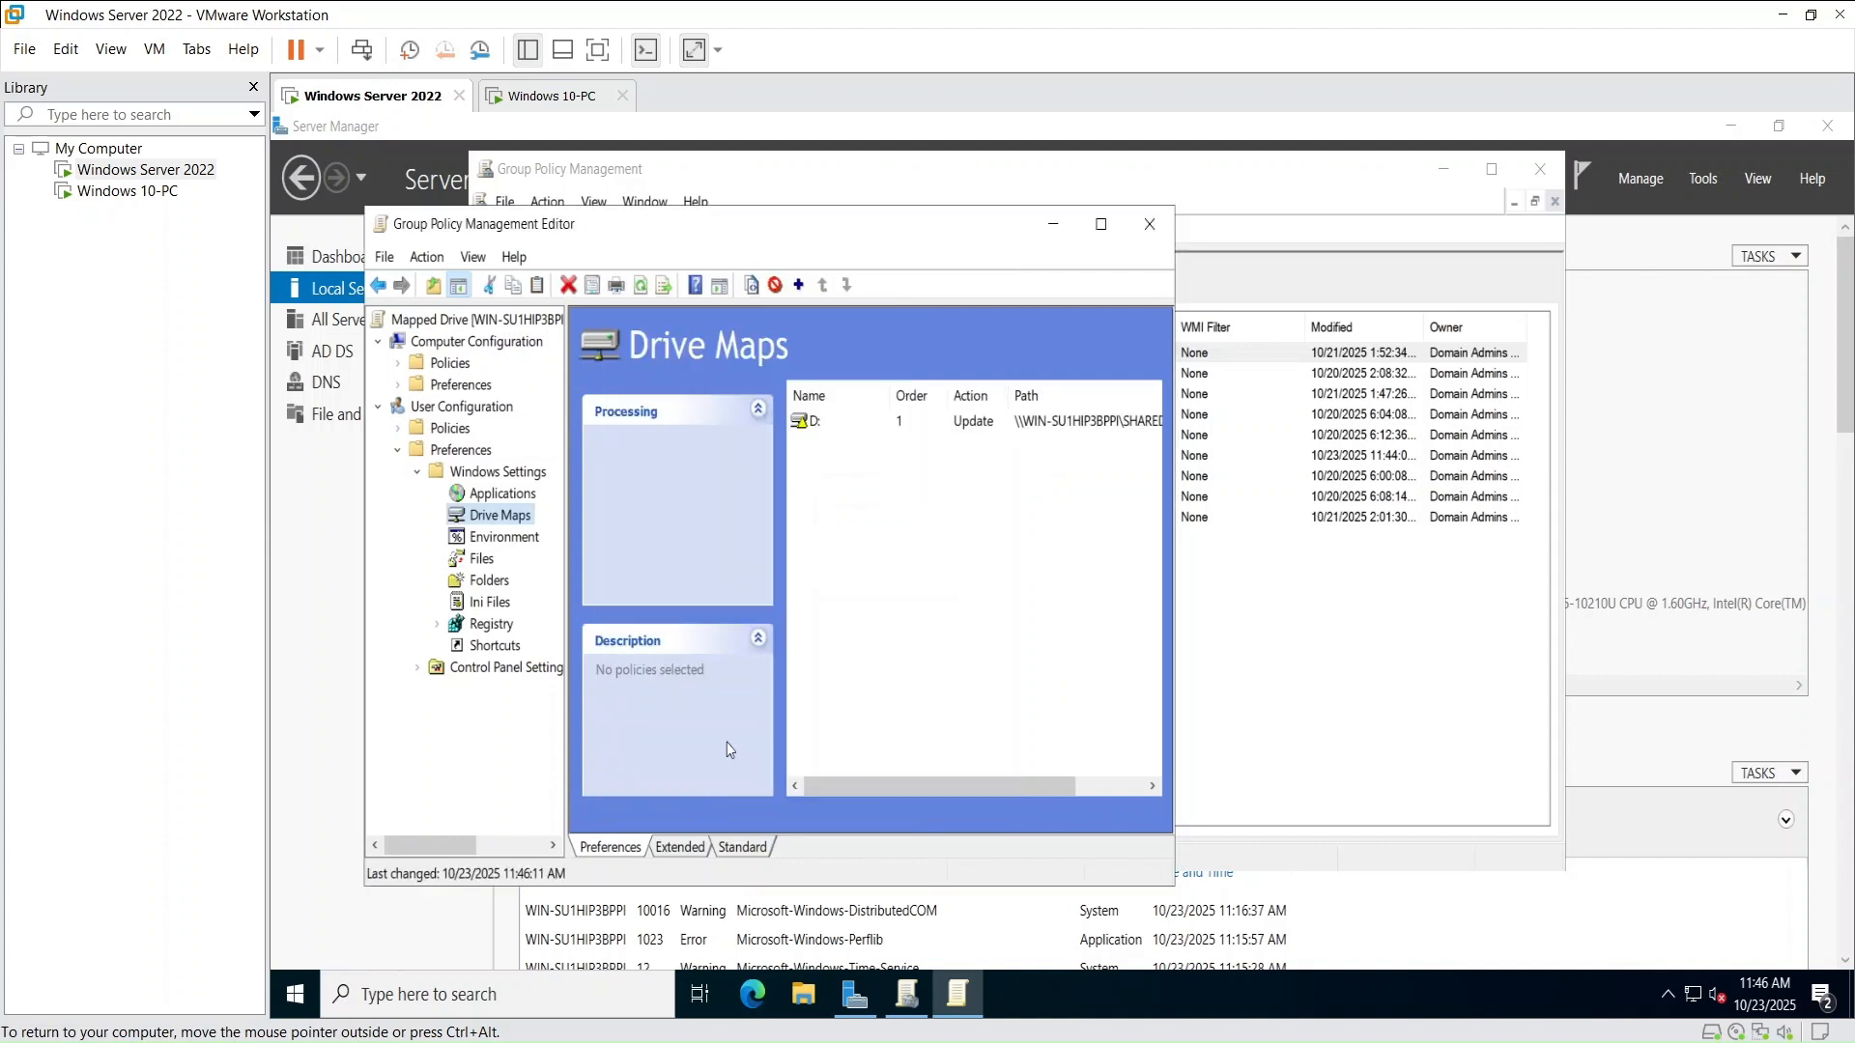
Close the policy editor, link the Mapped Drive GPO to the Users OU under USA, and close Group Policy Management
{"action": "left_click", "coordinate": [1151, 226]}
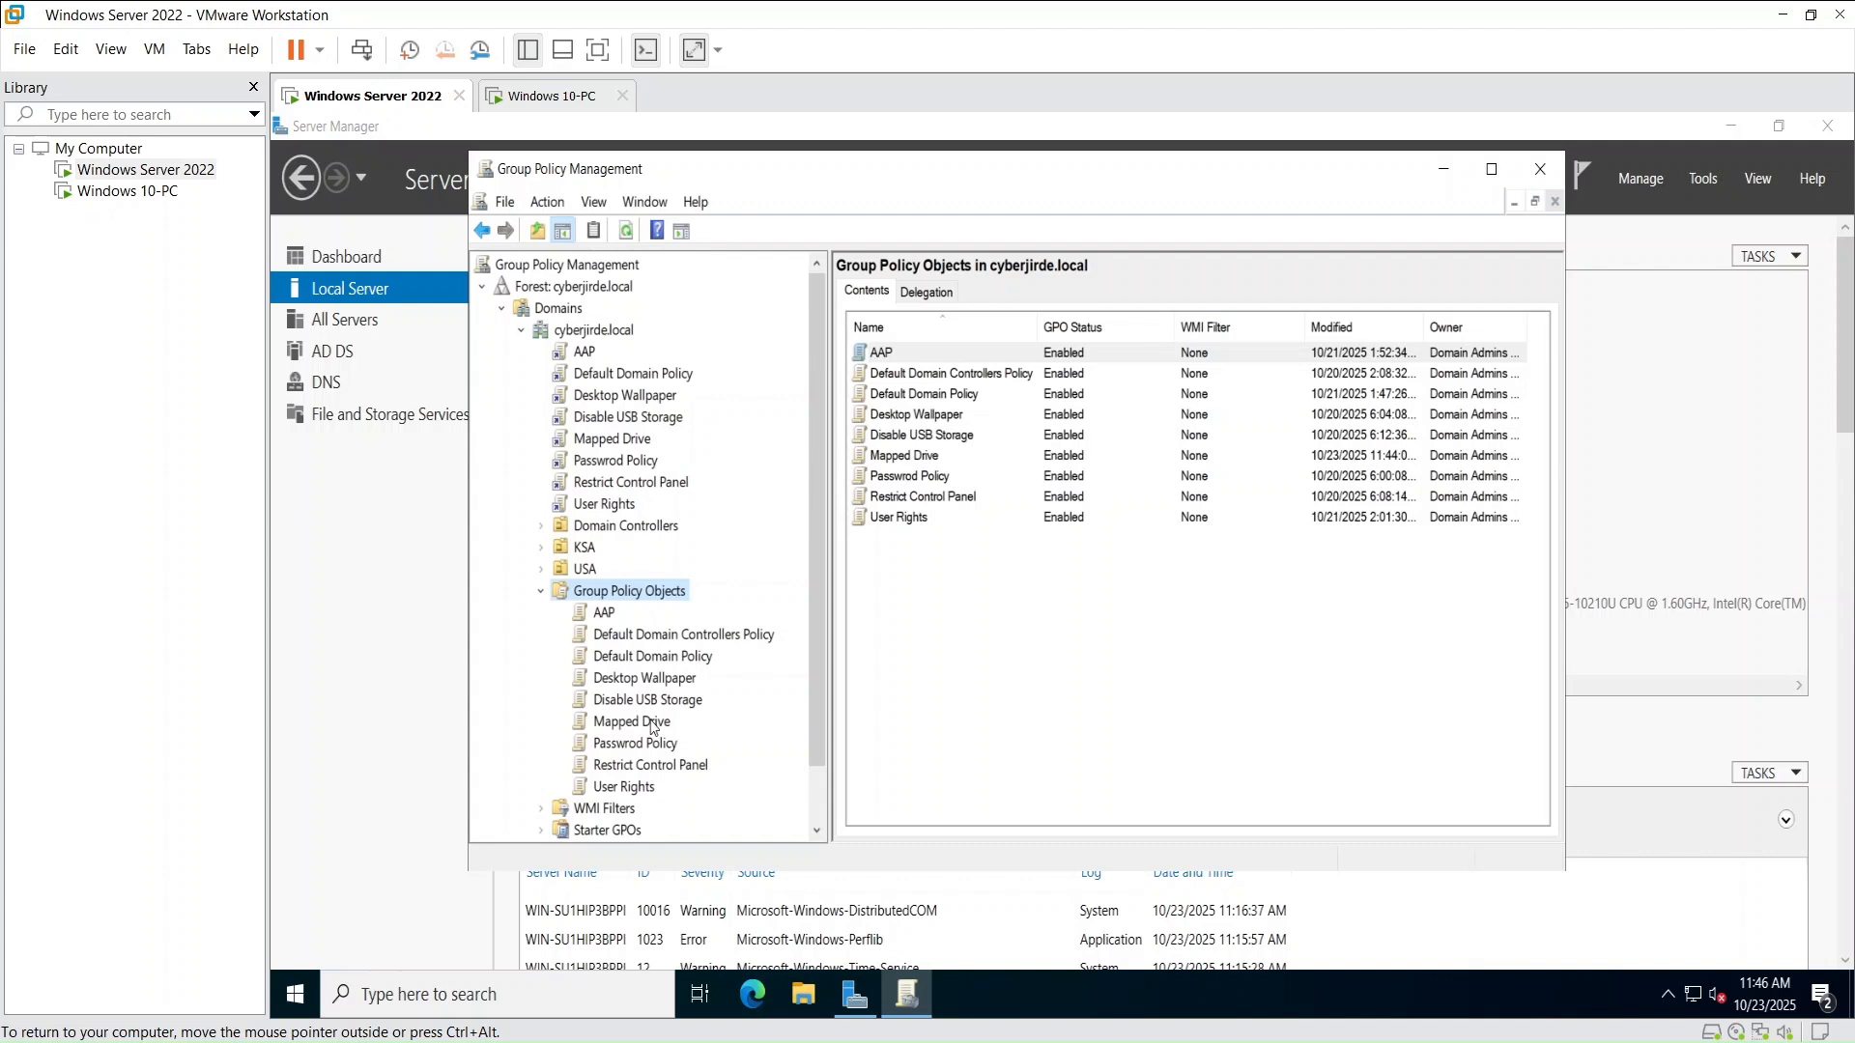
{"action": "left_click", "coordinate": [542, 570]}
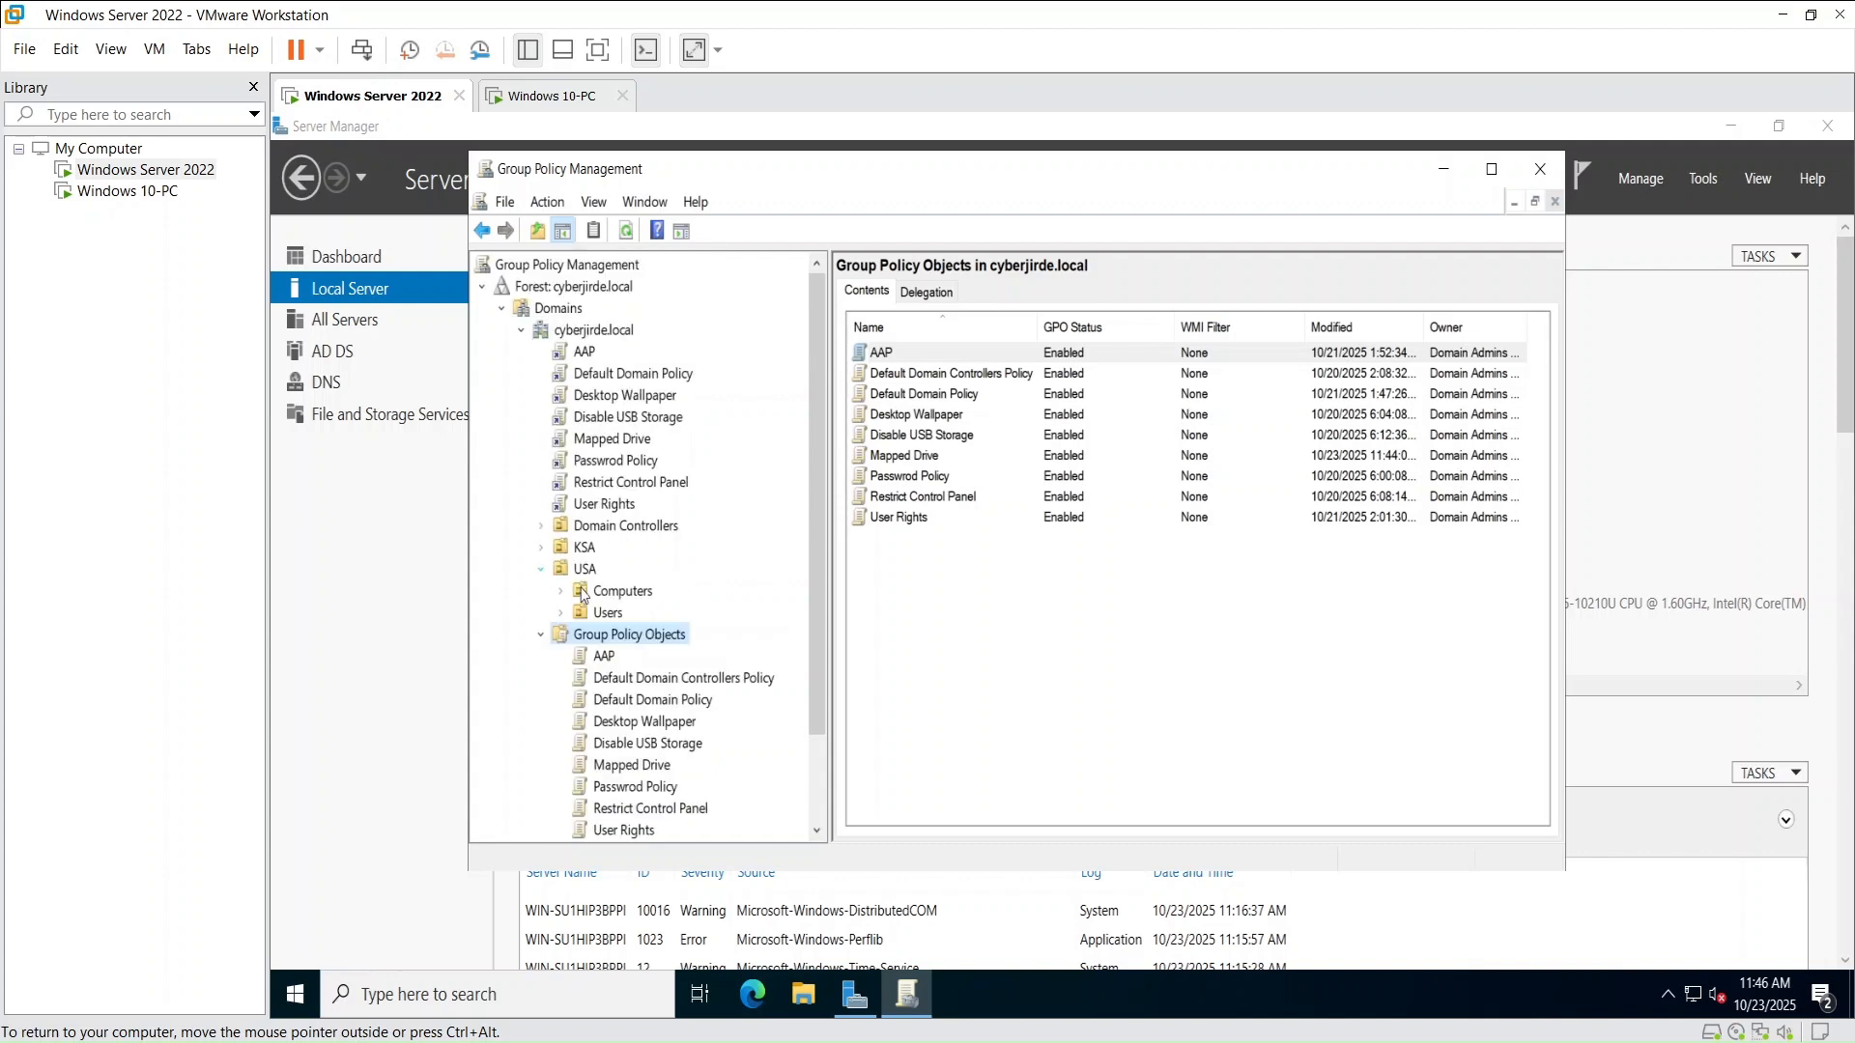
{"action": "left_click", "coordinate": [561, 614]}
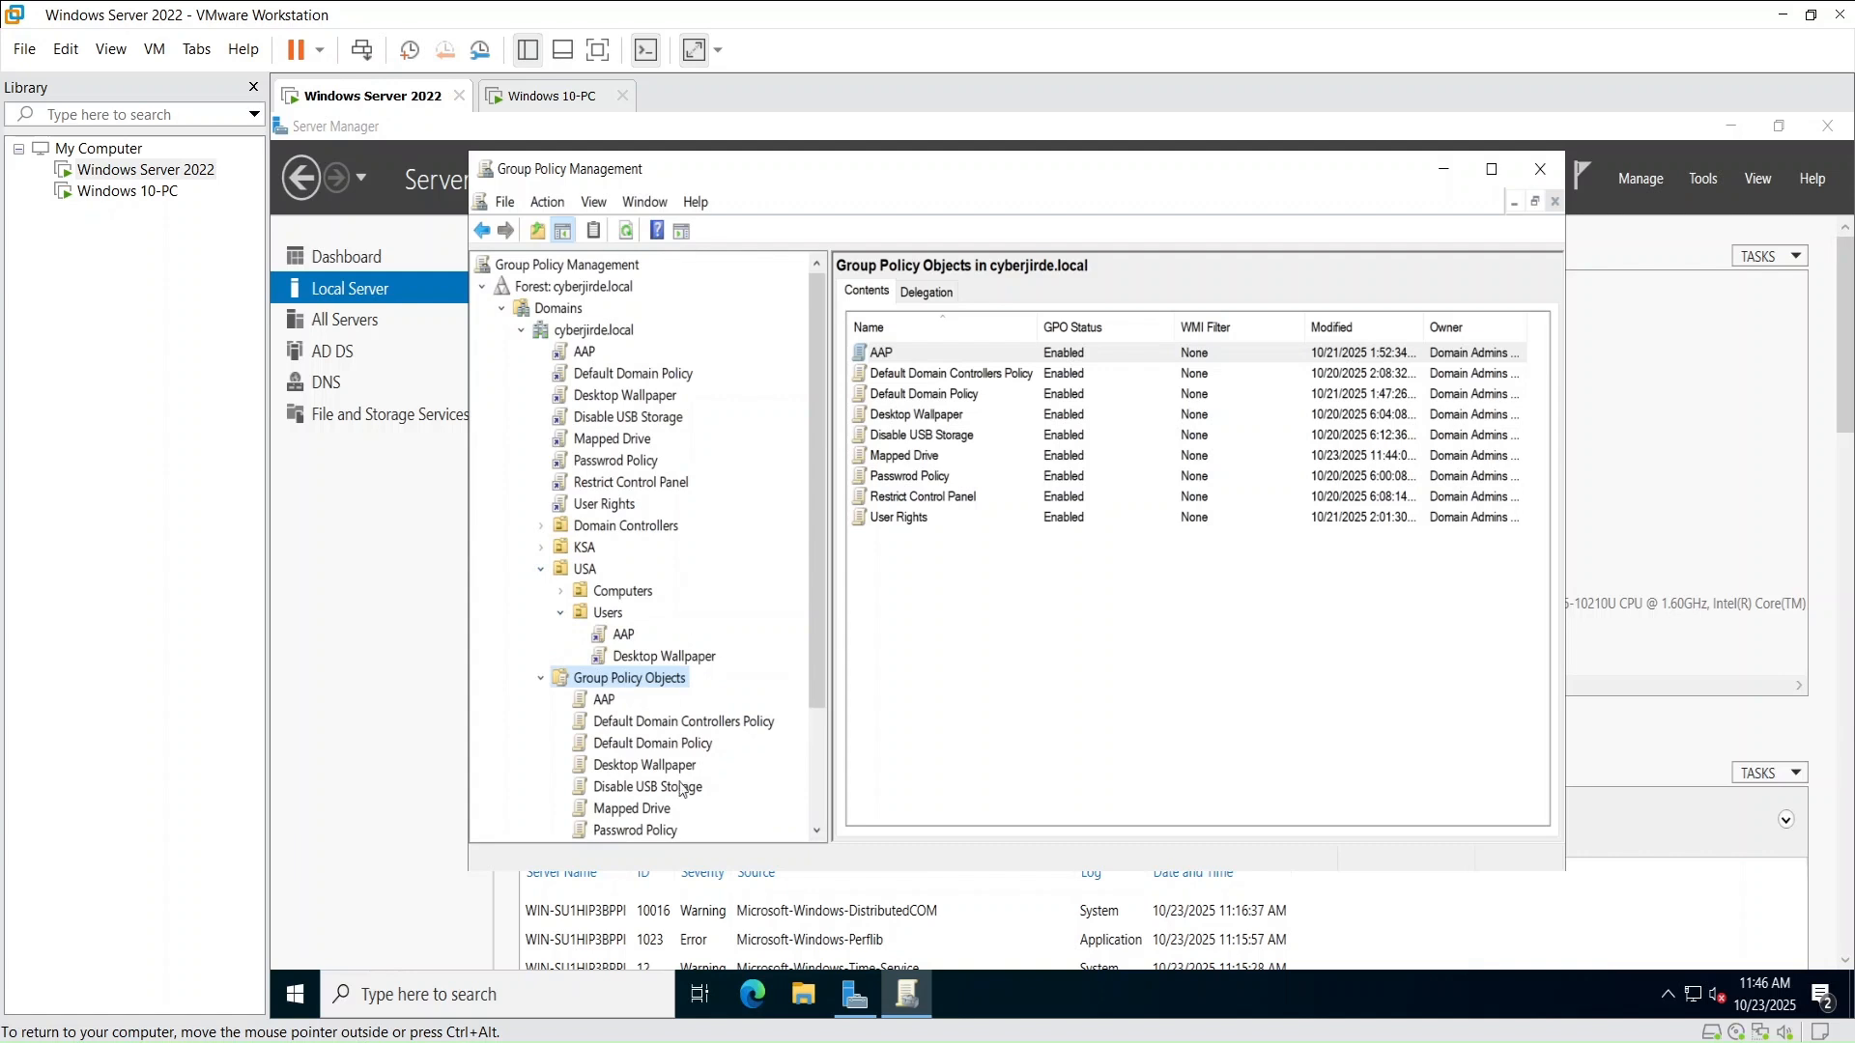
{"action": "left_click_drag", "start_coordinate": [639, 811], "coordinate": [618, 620]}
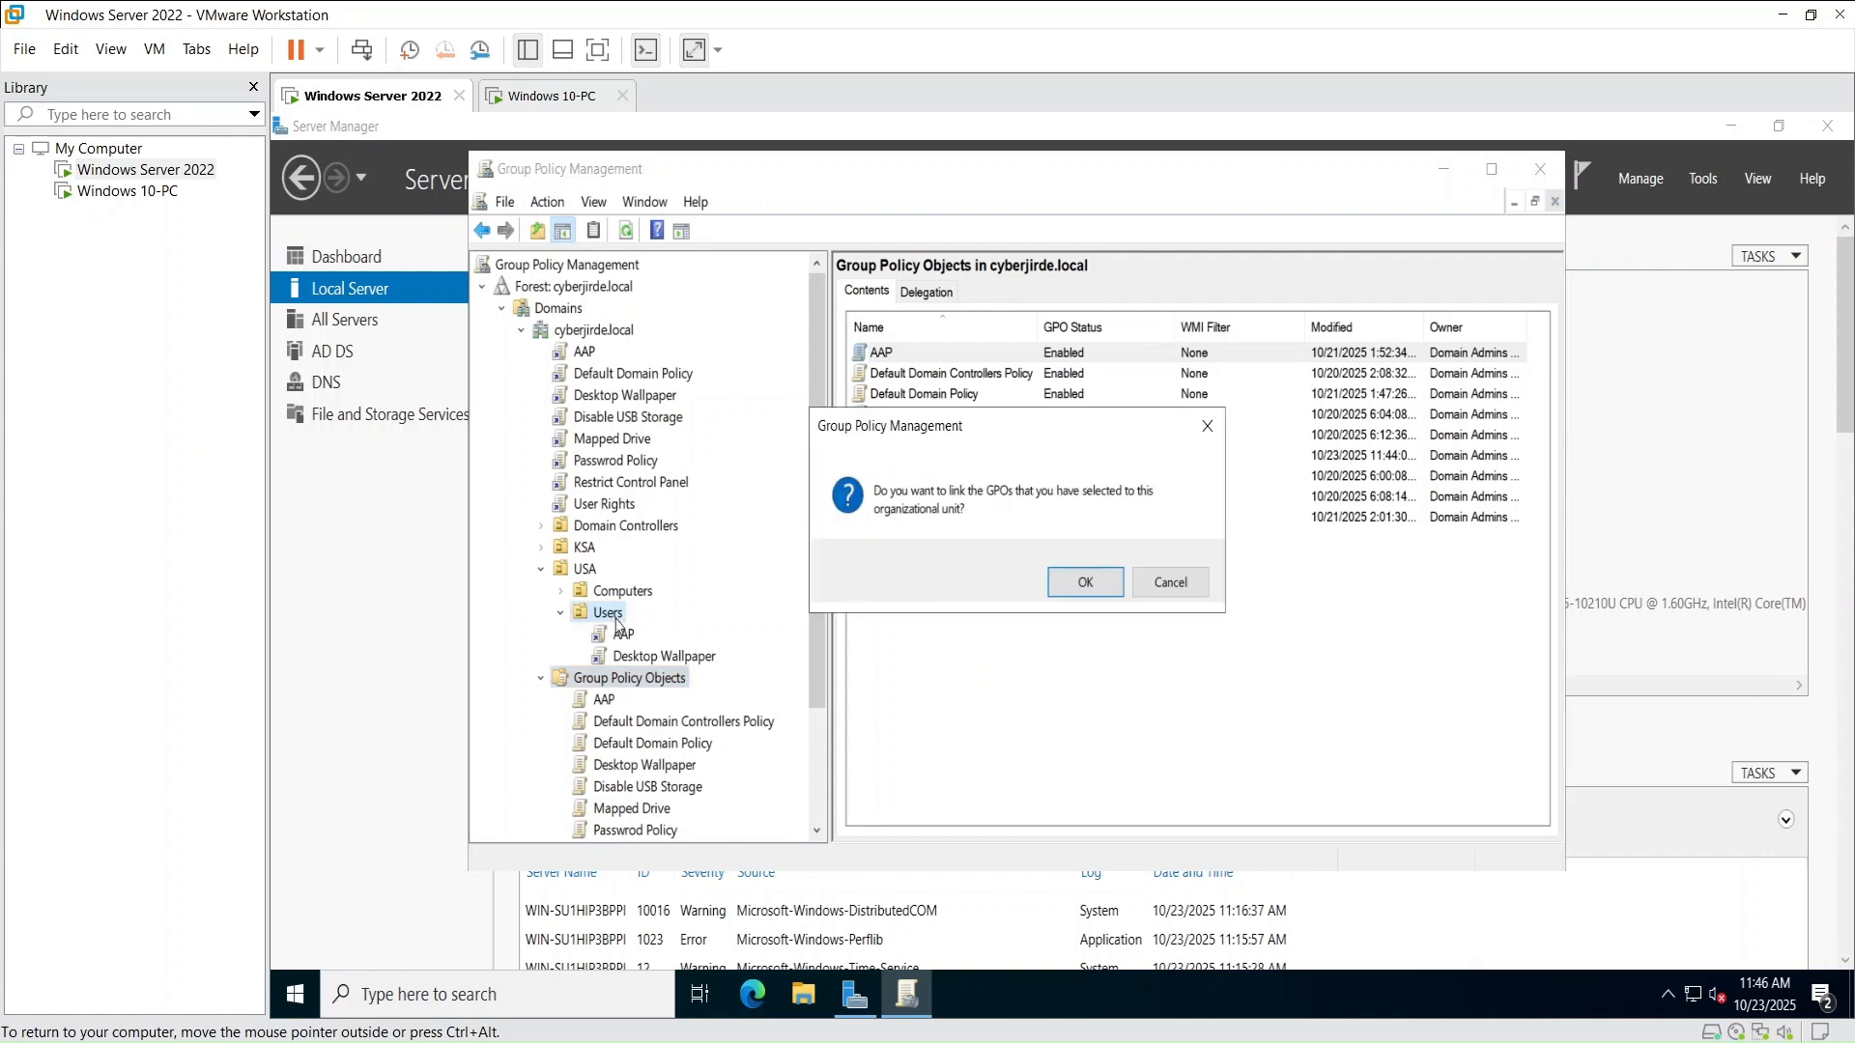
{"action": "left_click", "coordinate": [1097, 582]}
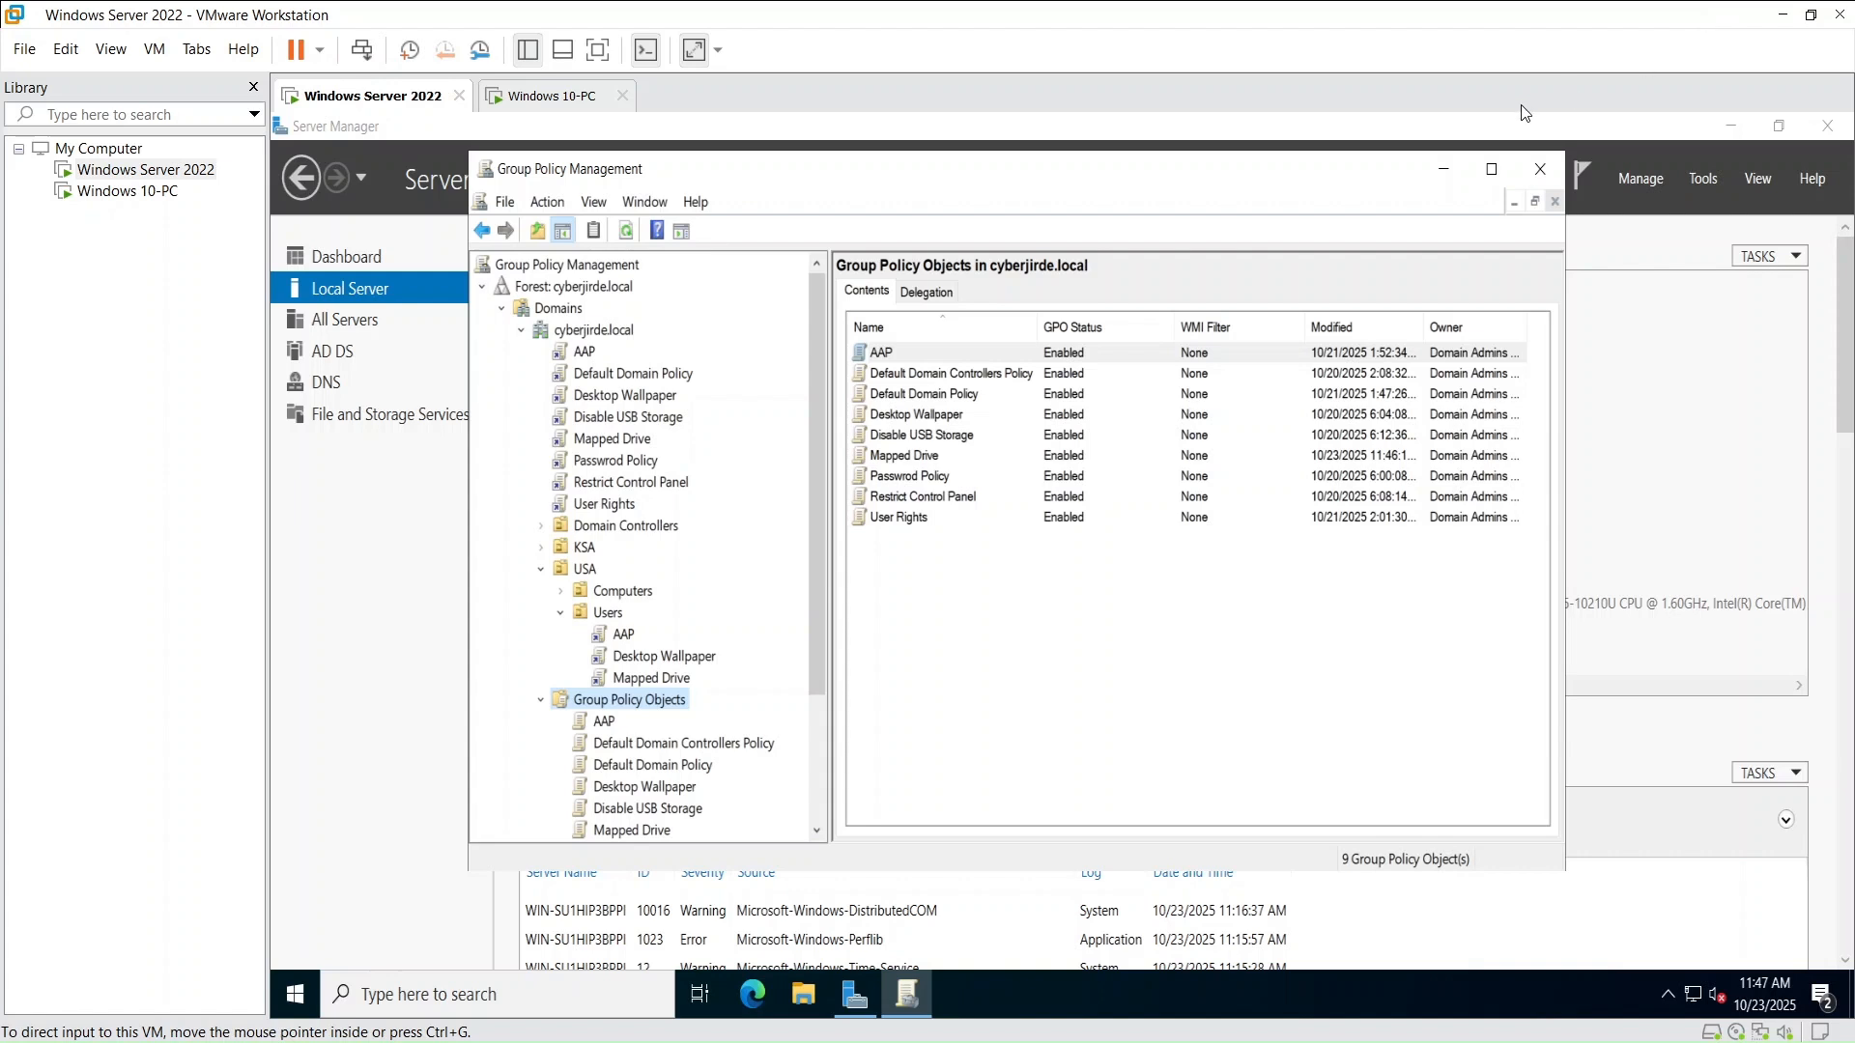
{"action": "left_click", "coordinate": [1540, 169]}
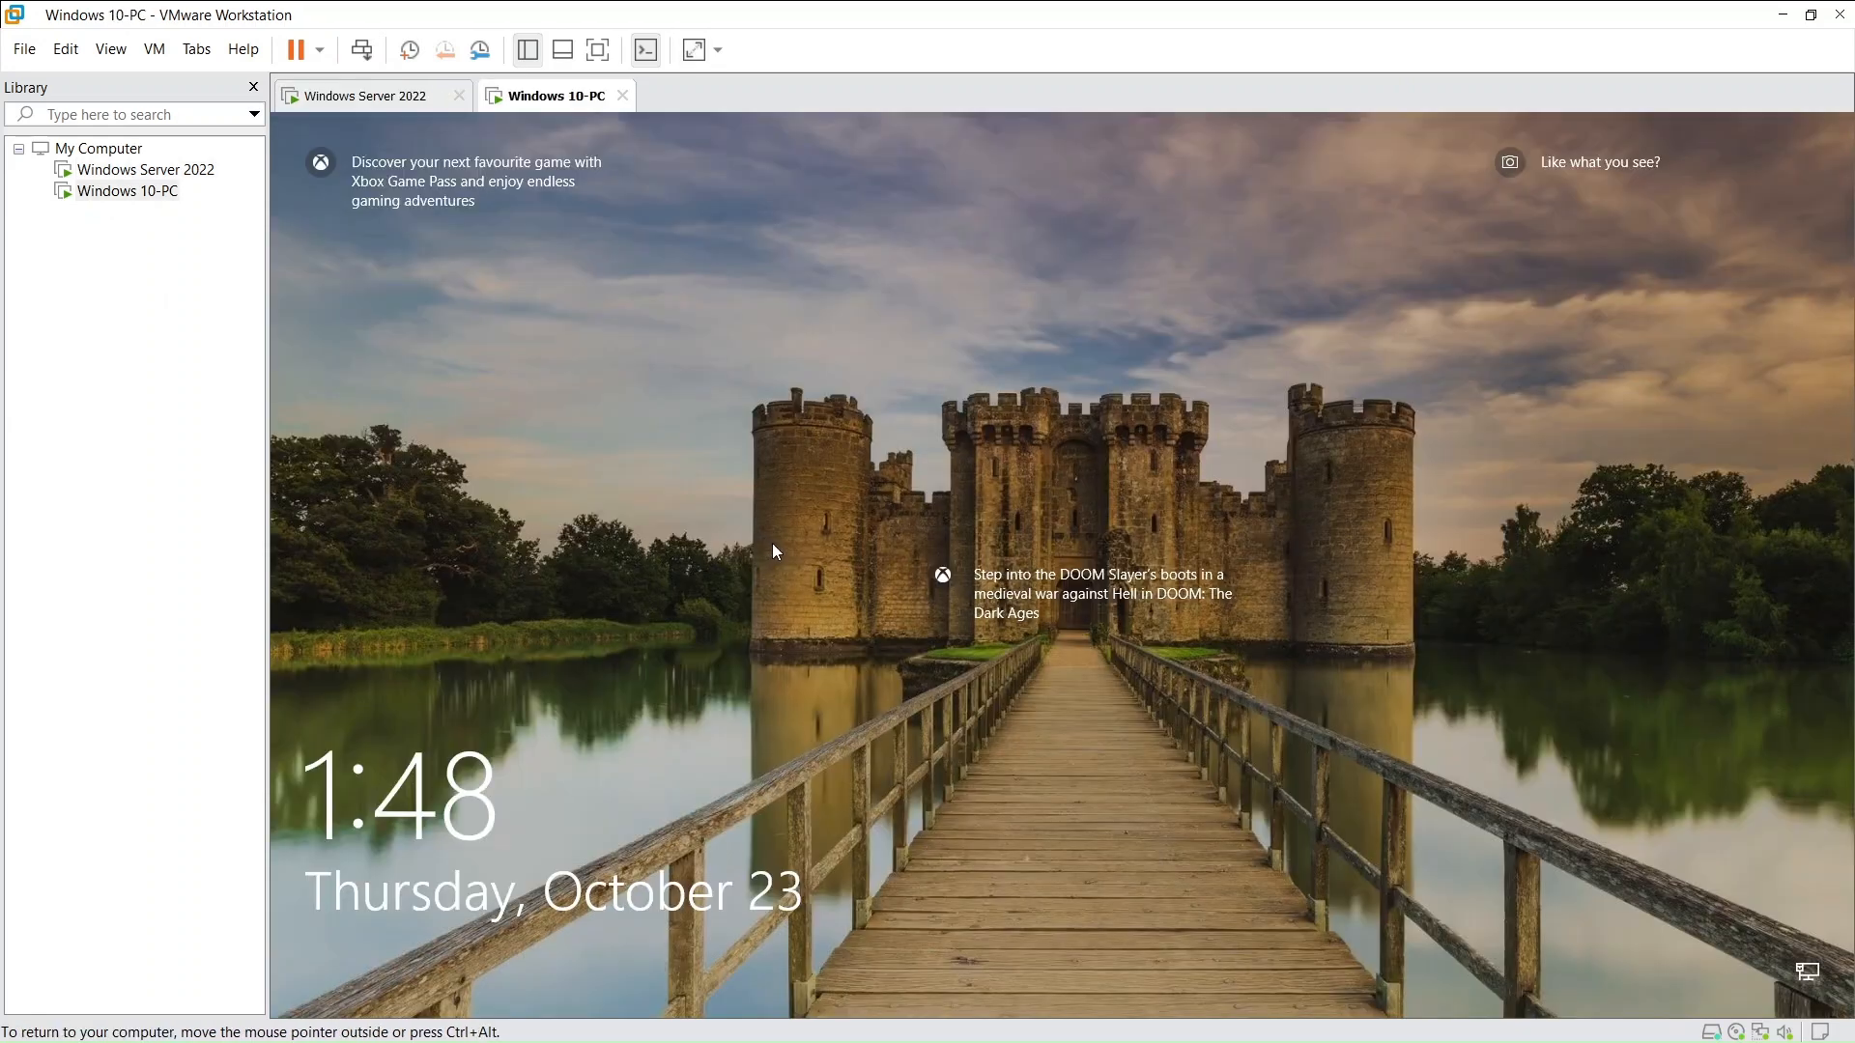
Sign in to the Windows 10-PC virtual machine with the account password and open File Explorer, closing the duplicate window
{"action": "left_click", "coordinate": [792, 576]}
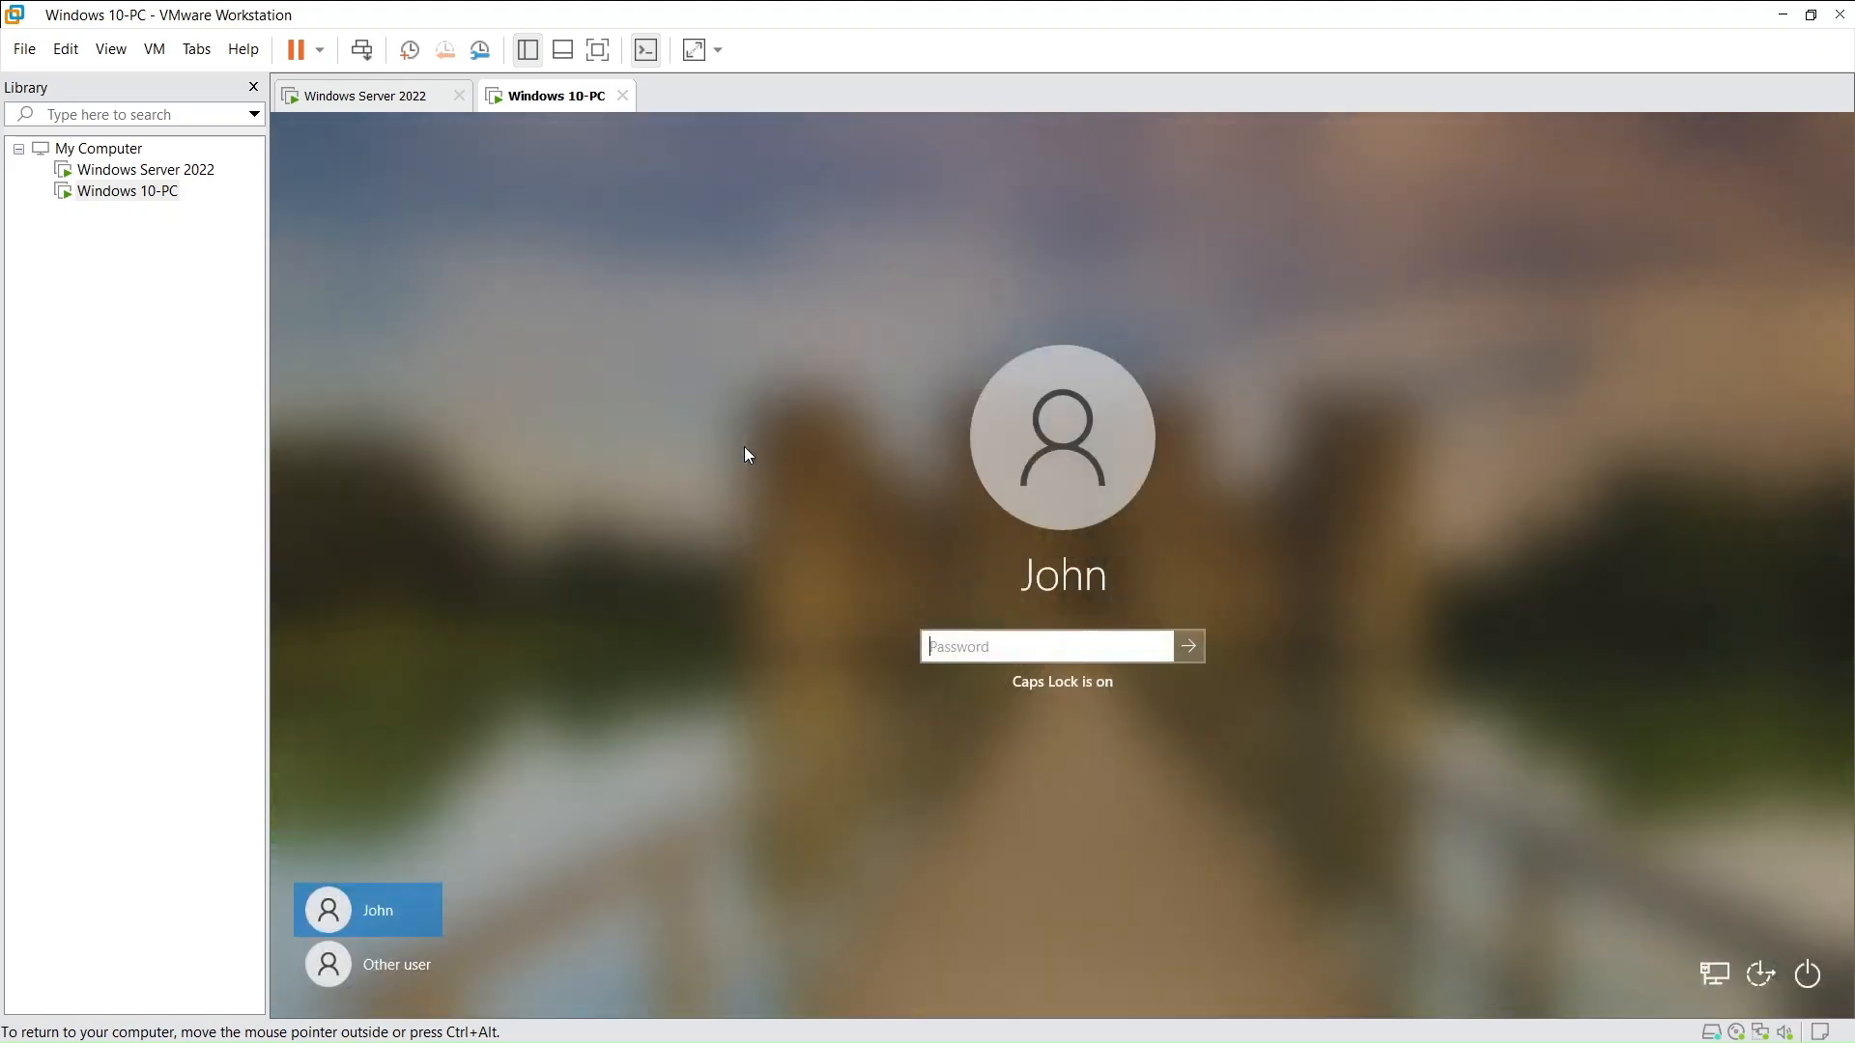
{"action": "type", "text": "********"}
{"action": "key", "text": "Return"}
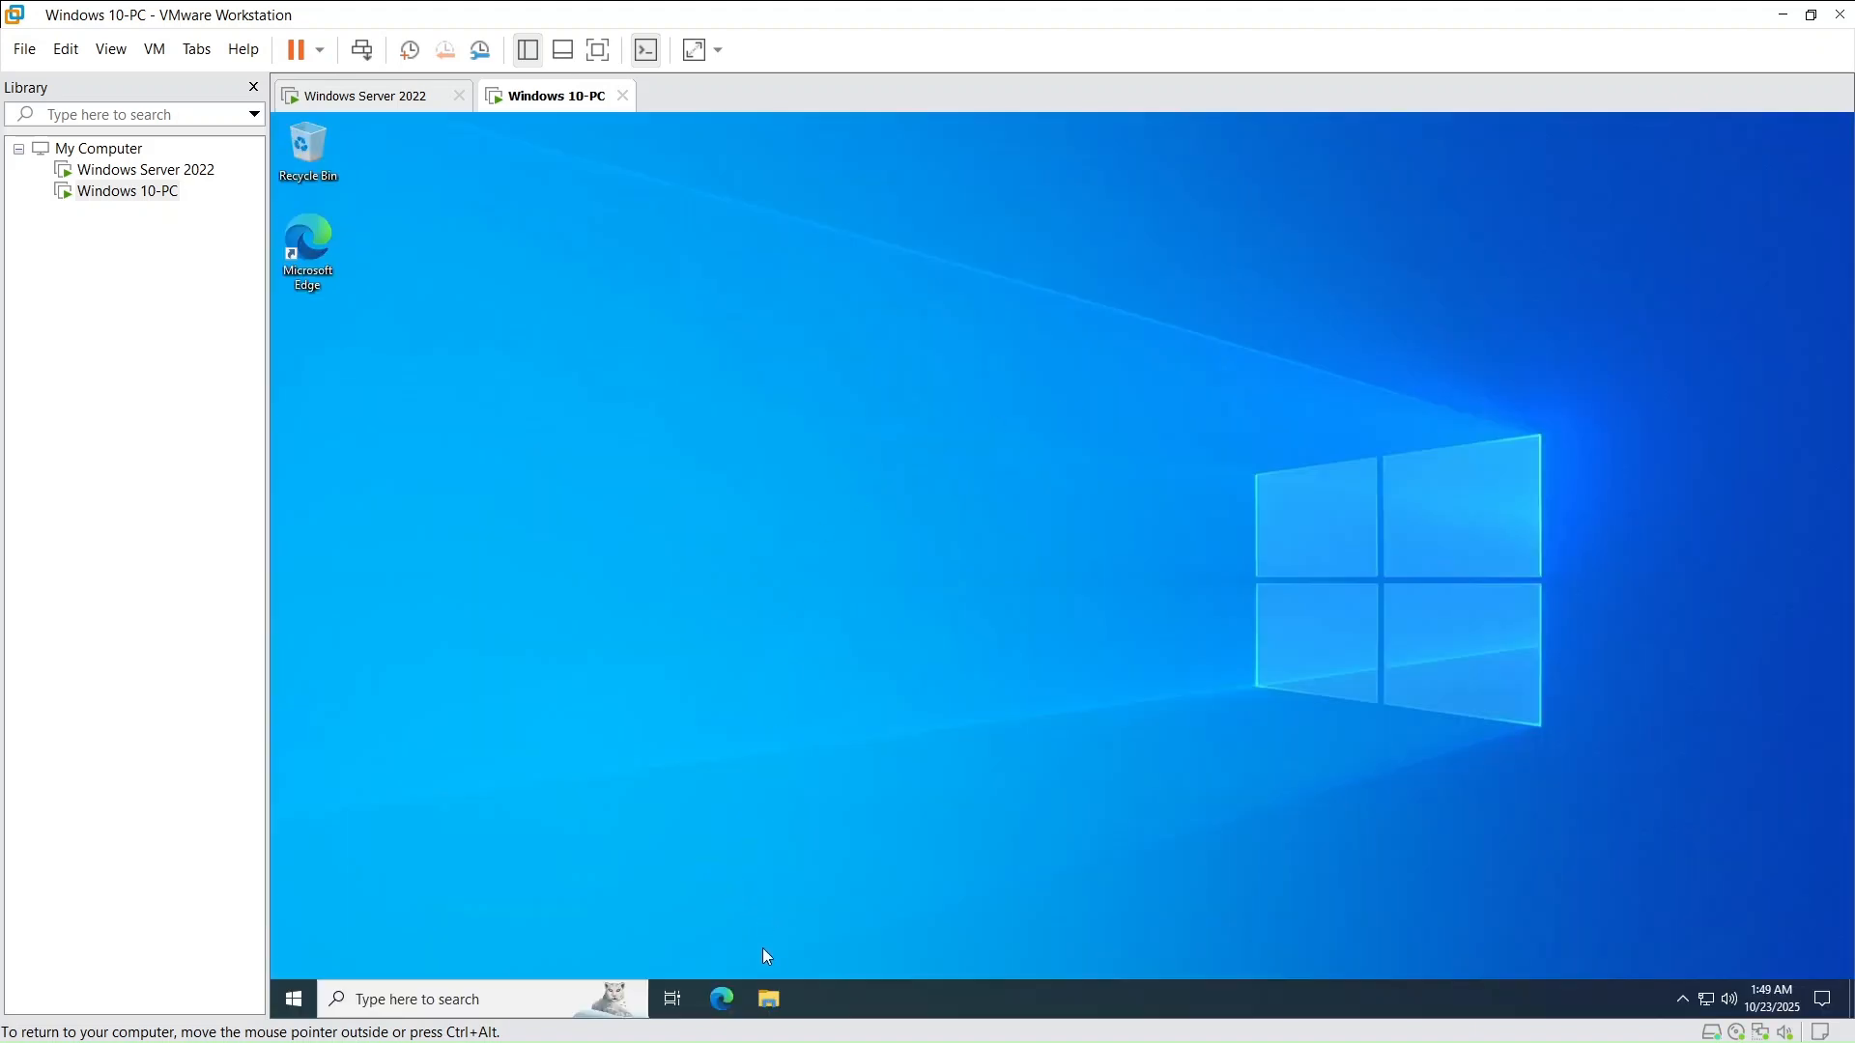
{"action": "left_click", "coordinate": [770, 1000]}
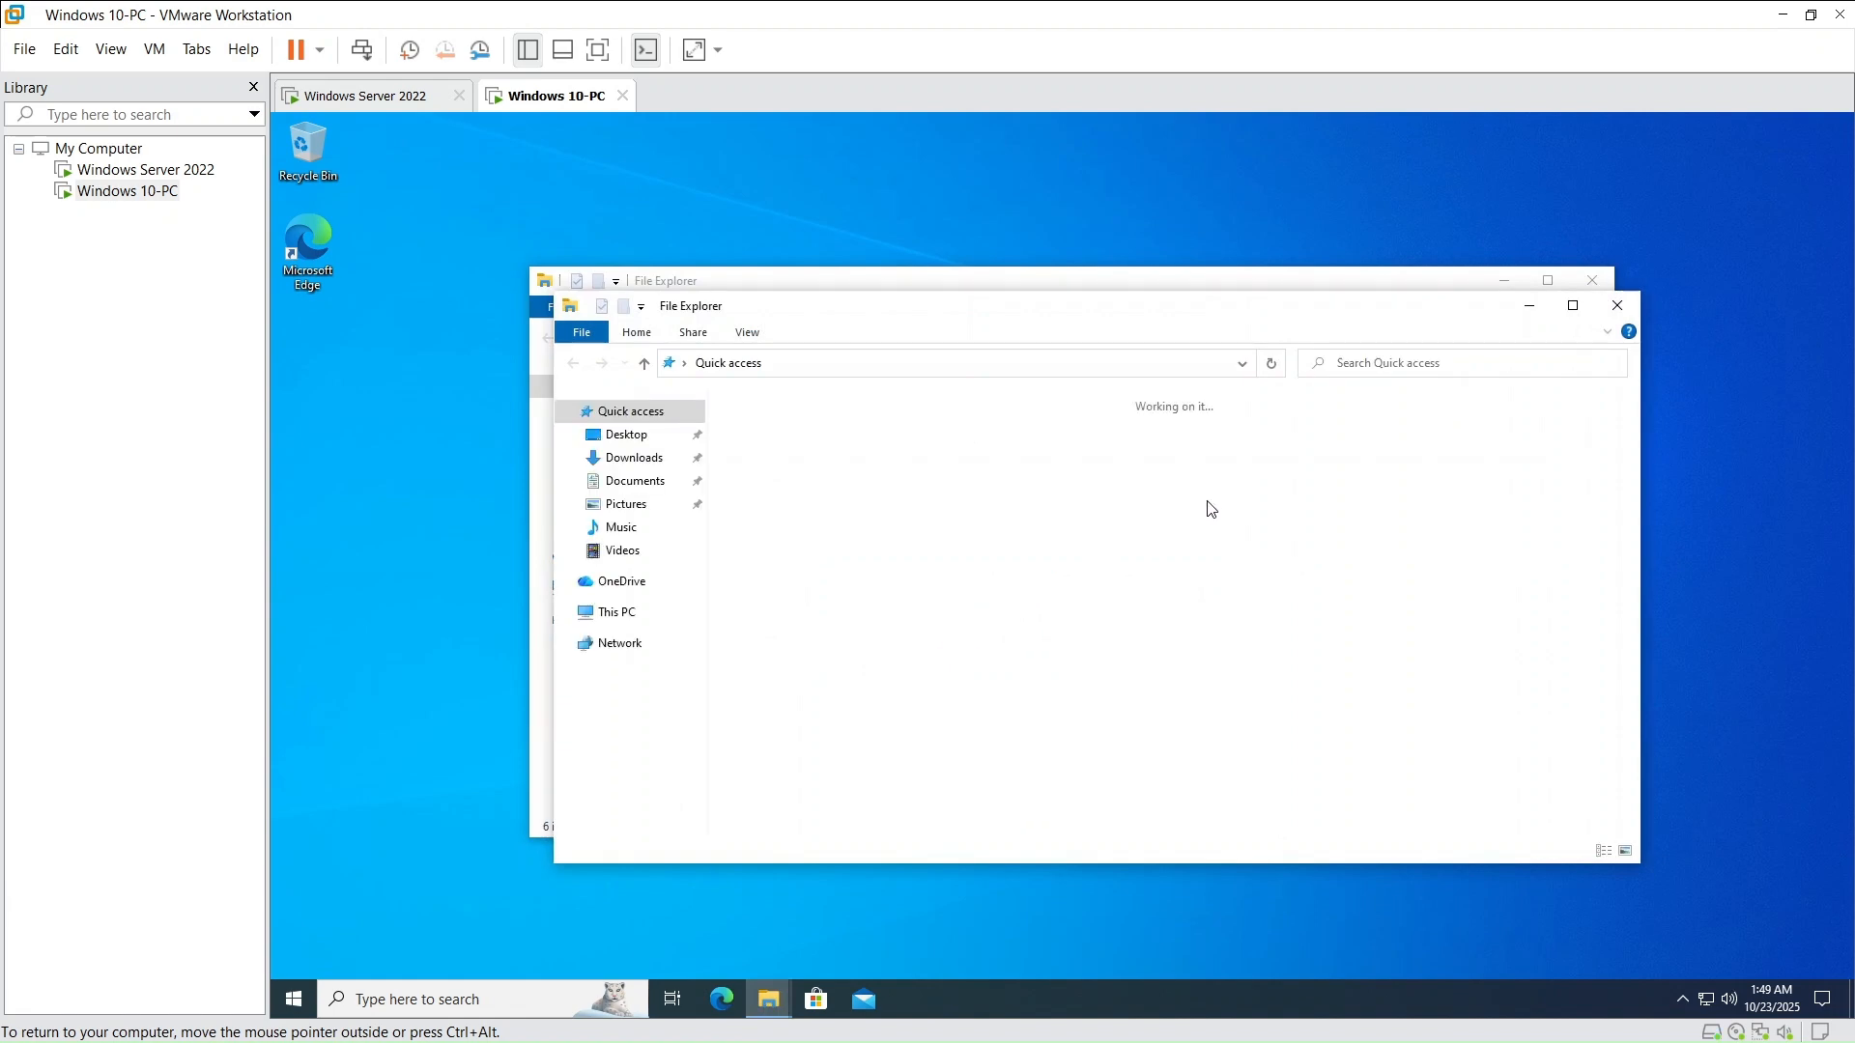
{"action": "left_click", "coordinate": [1629, 306]}
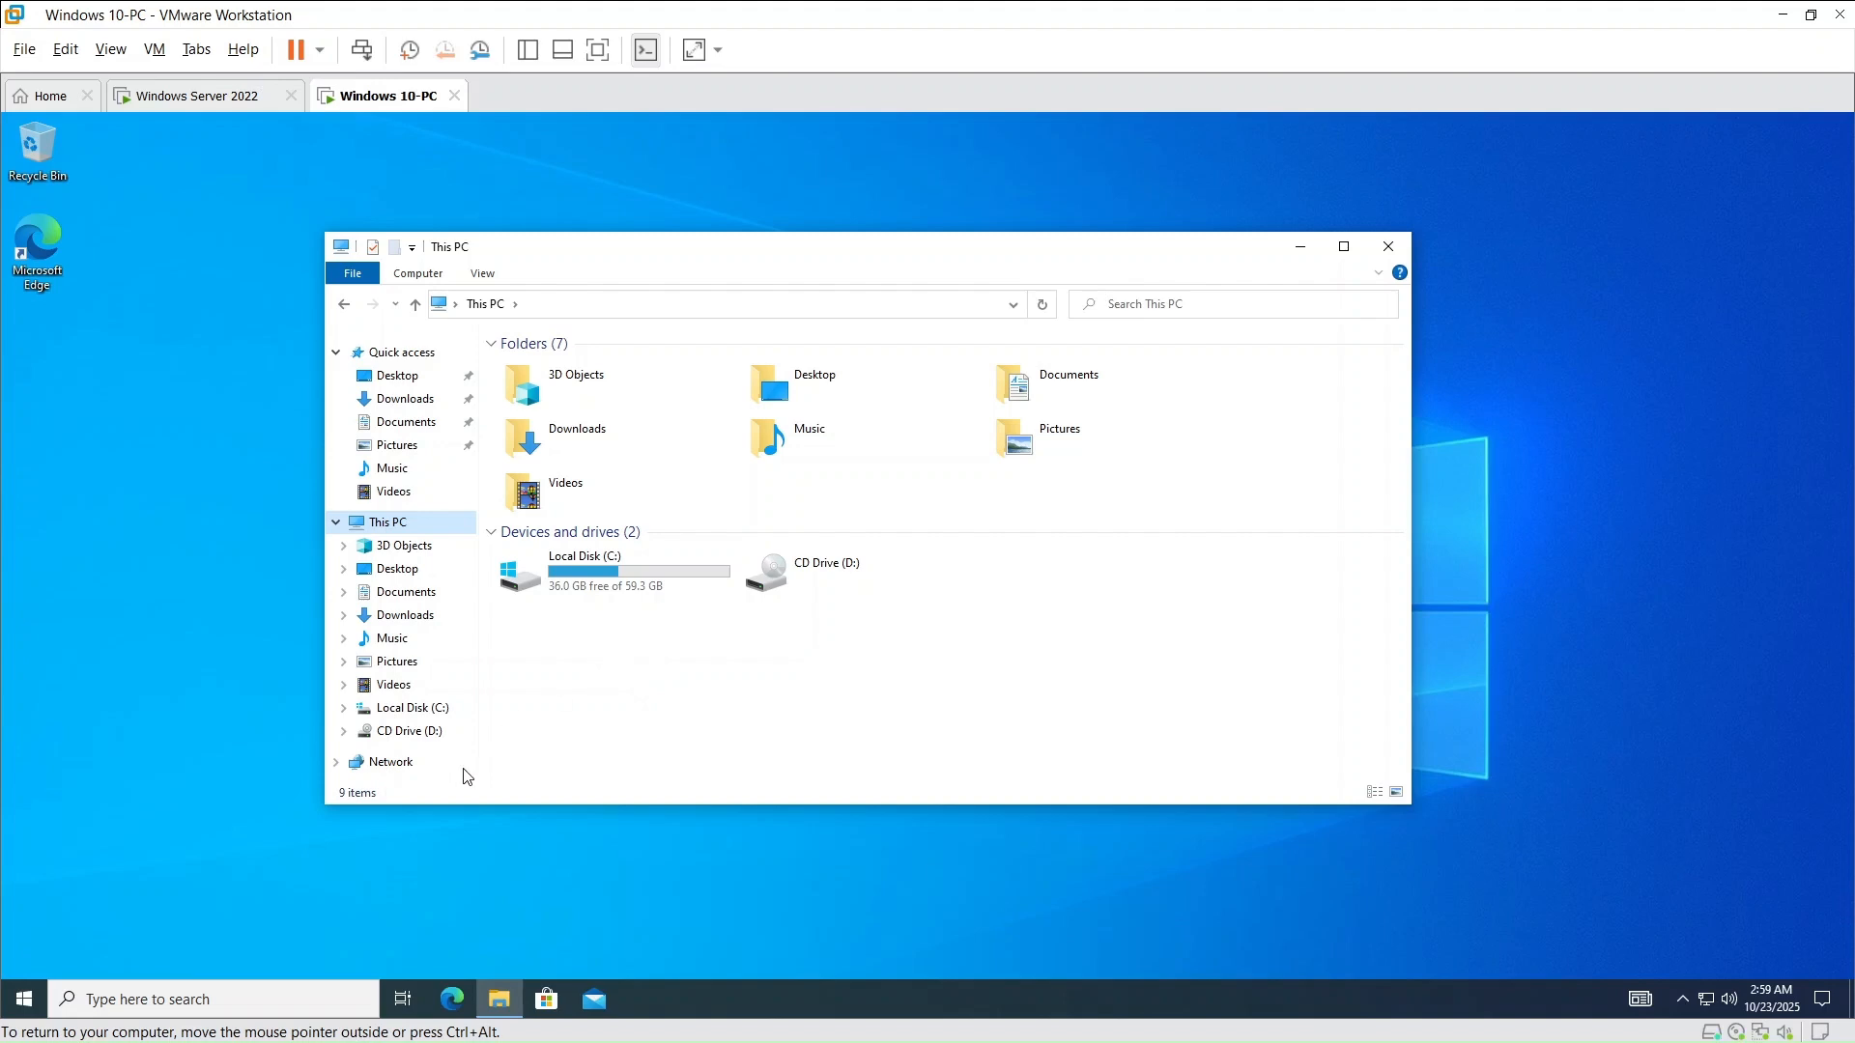
Open Command Prompt on the Windows 10-PC and force a policy refresh with gpupdate /force
{"action": "left_click", "coordinate": [278, 1004]}
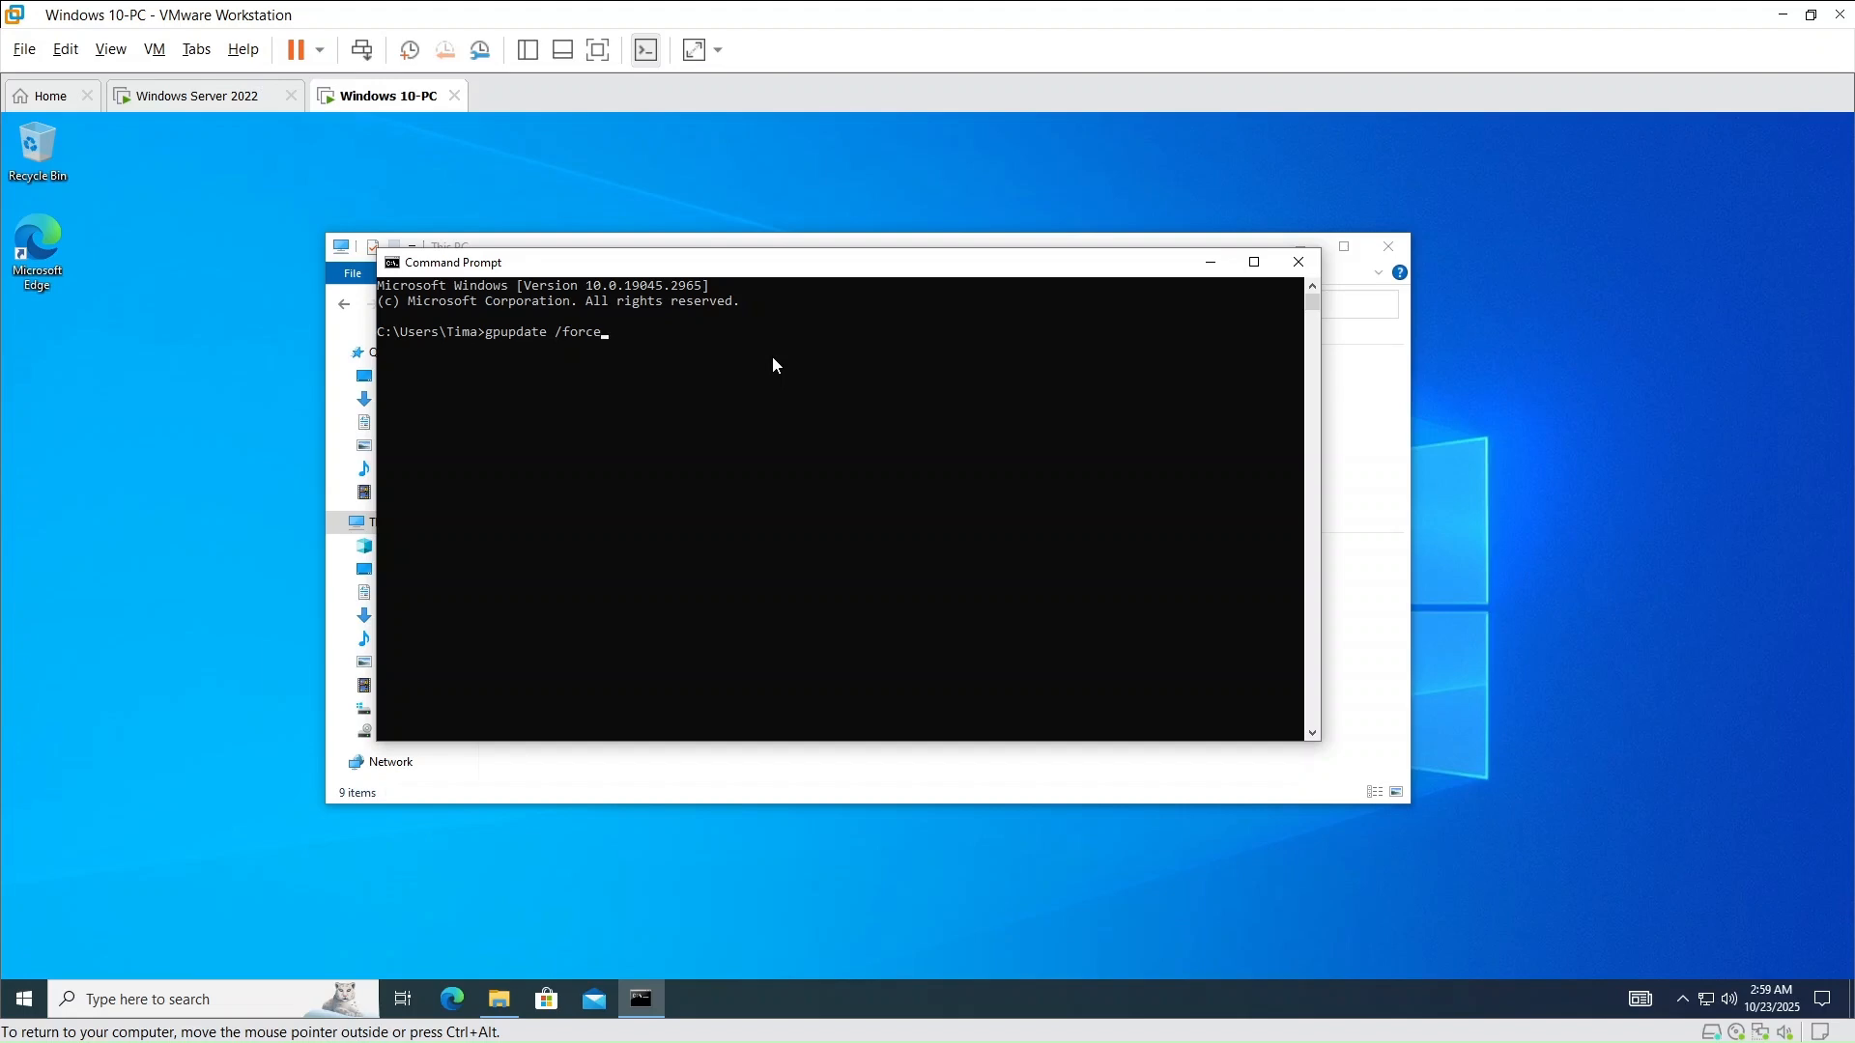
{"action": "key", "text": "Return"}
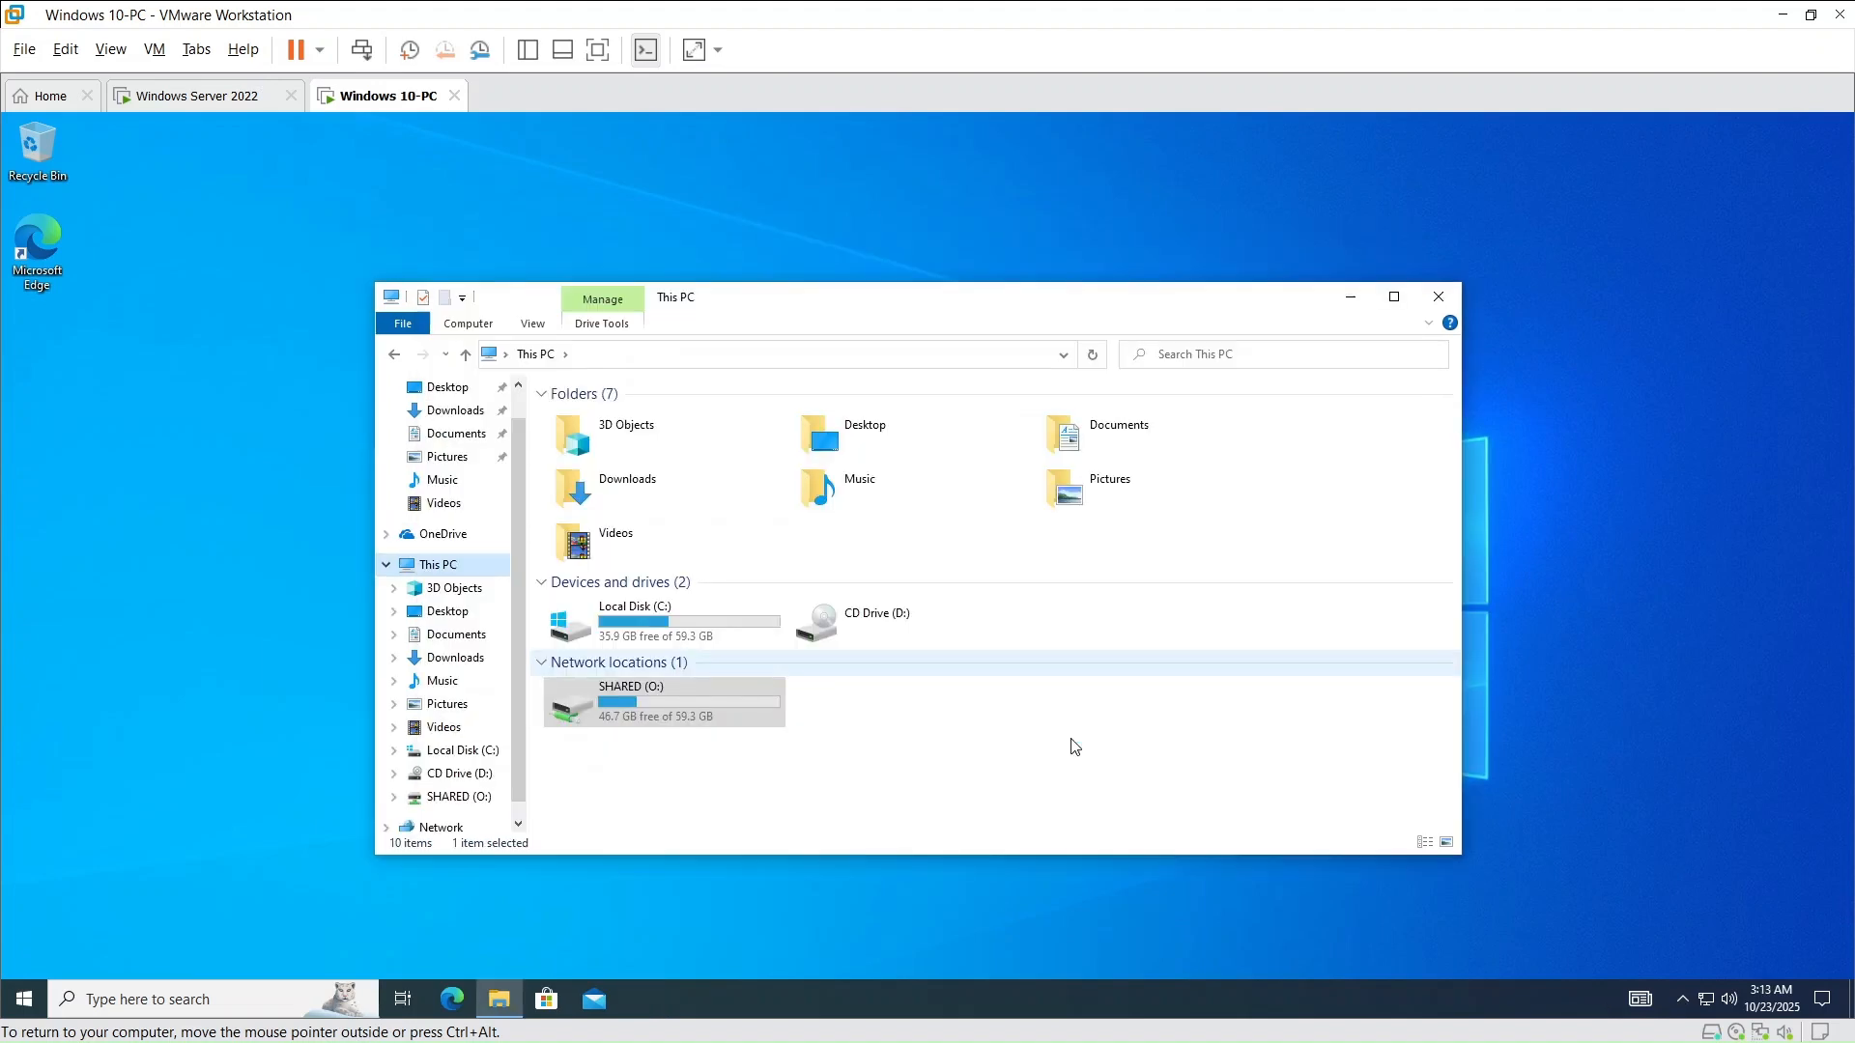
Check the SHARED (O:) network drive against the server's Drive Maps entry, and return to the Windows 10-PC virtual machine
{"action": "left_click", "coordinate": [644, 687]}
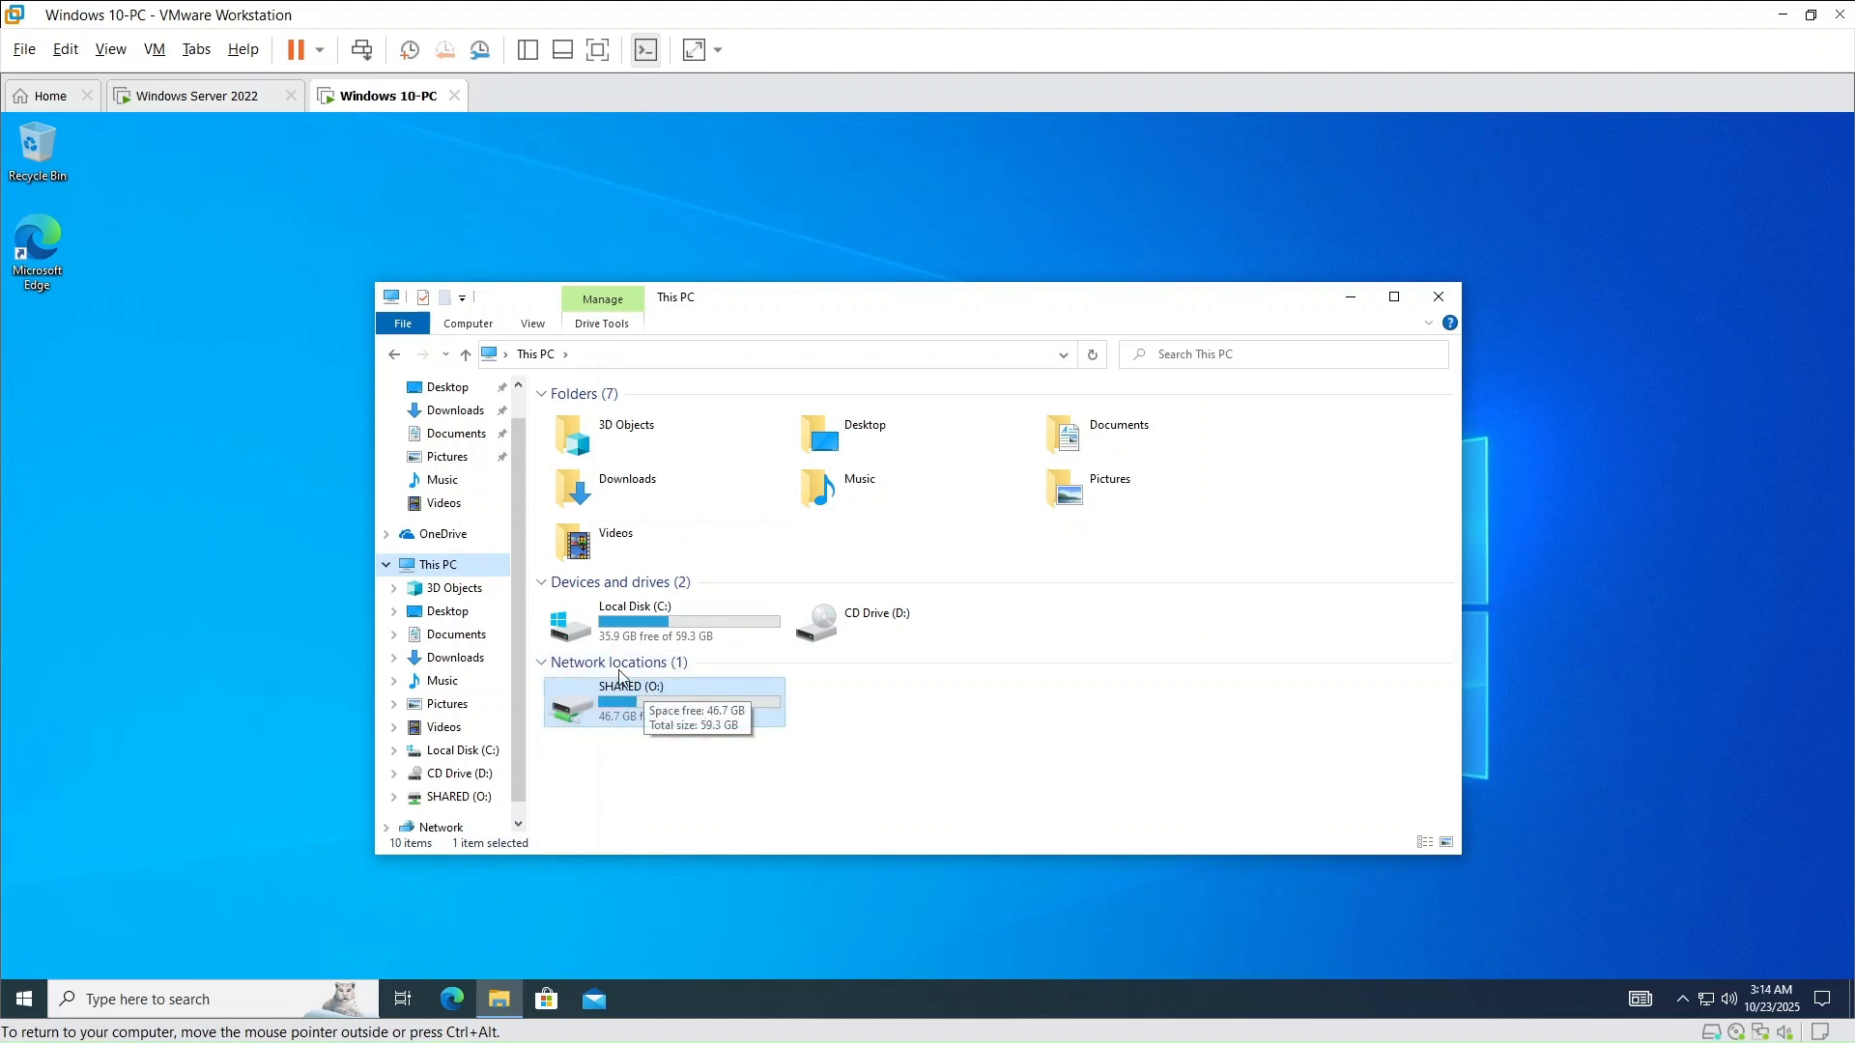
{"action": "left_click", "coordinate": [202, 102]}
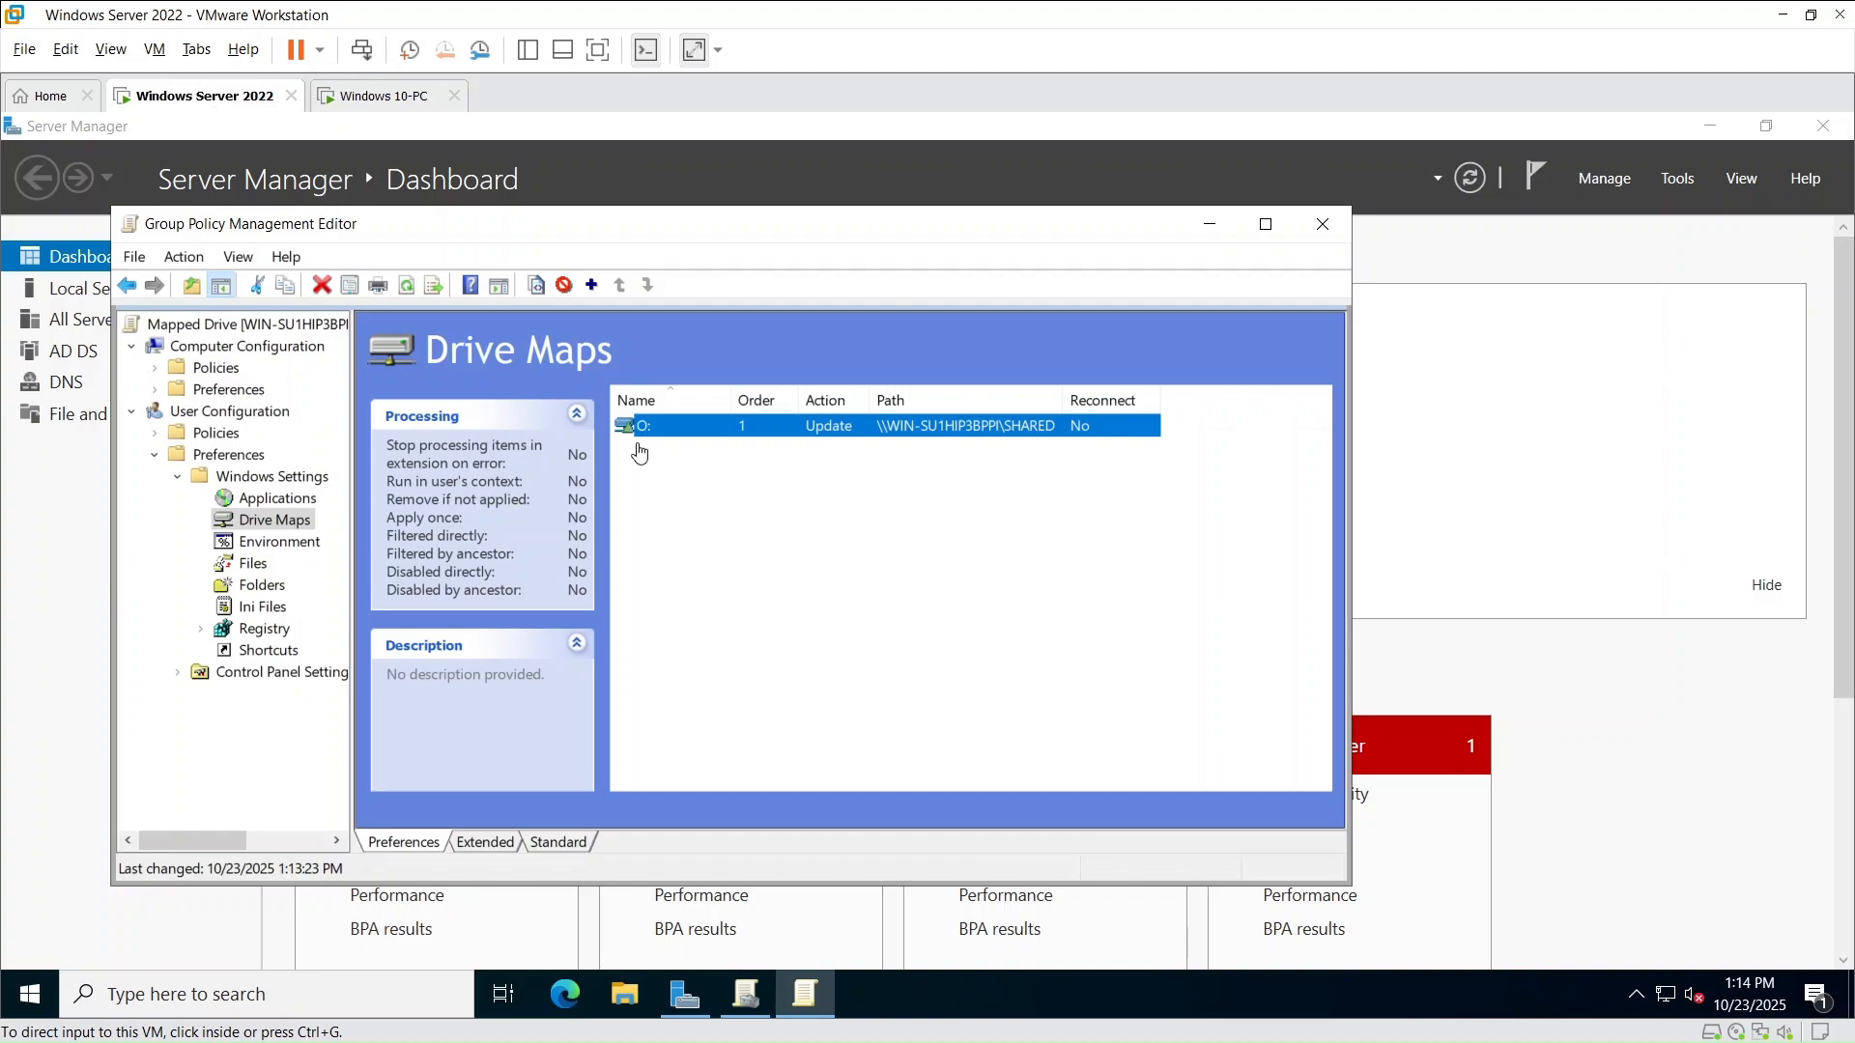
{"action": "left_click", "coordinate": [355, 101]}
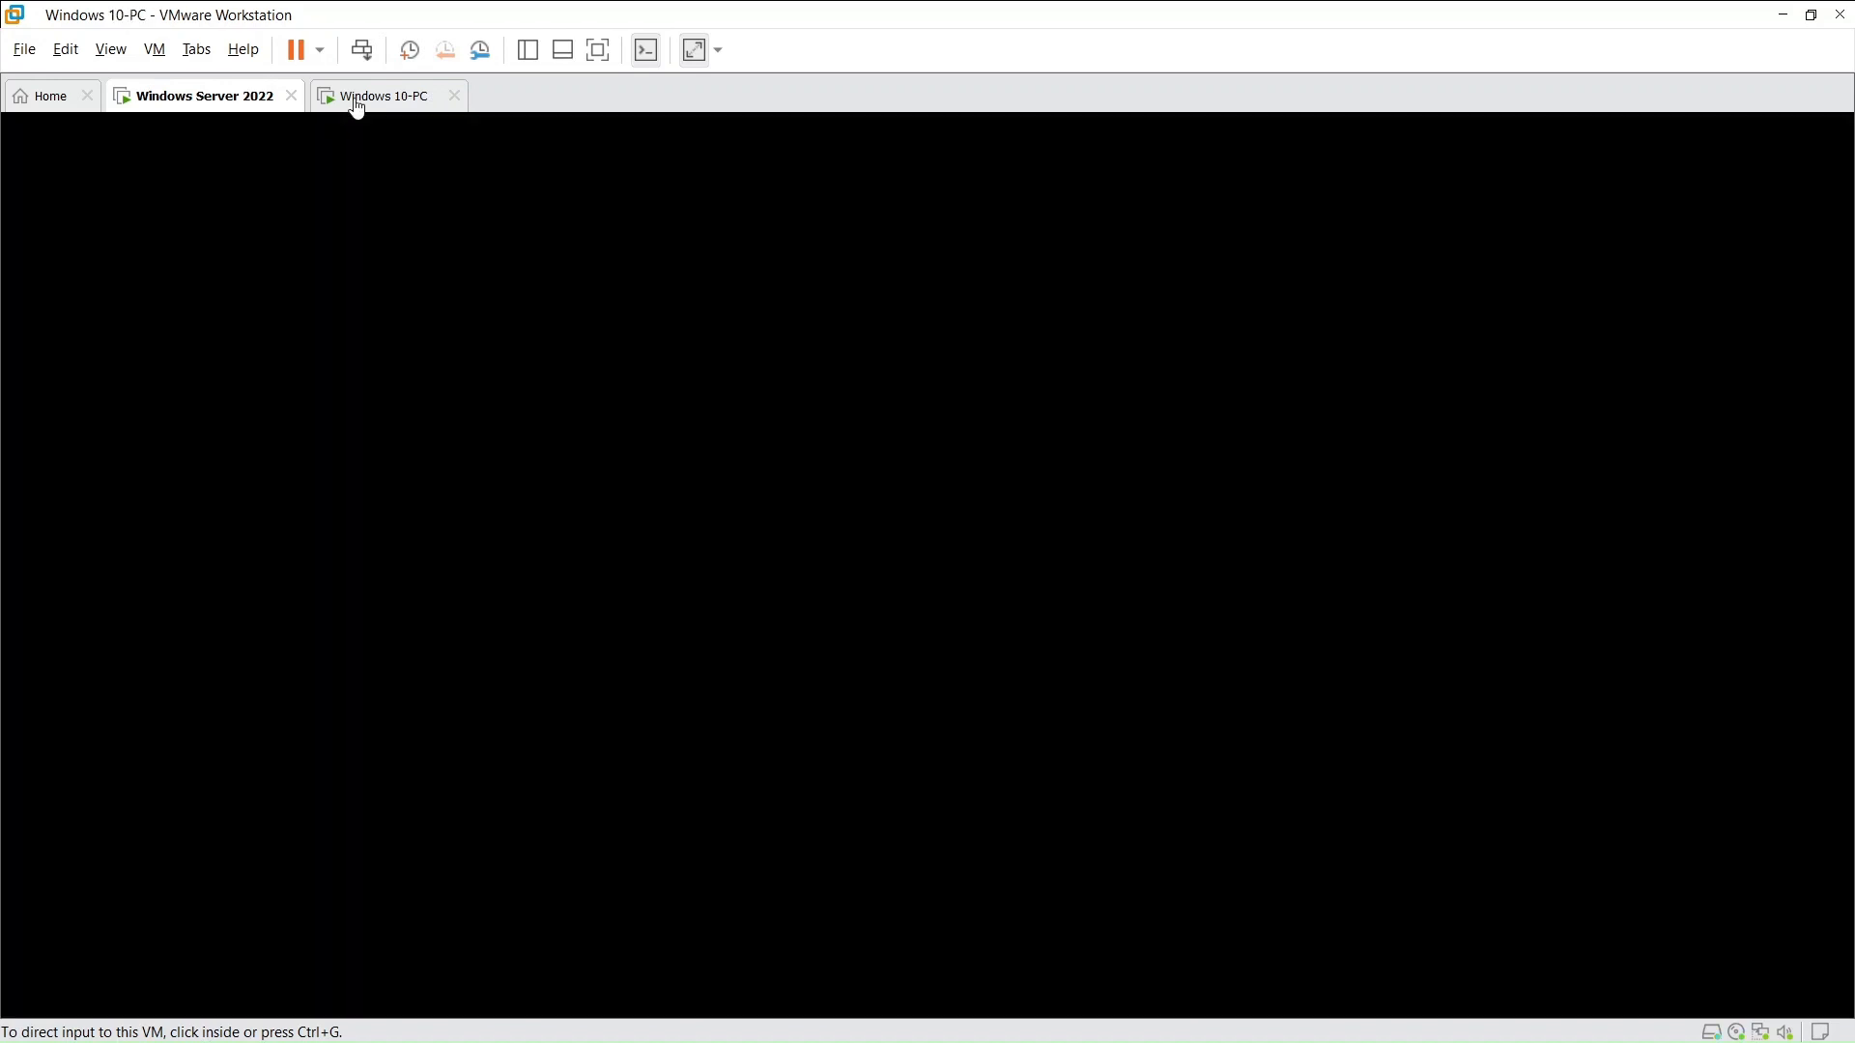